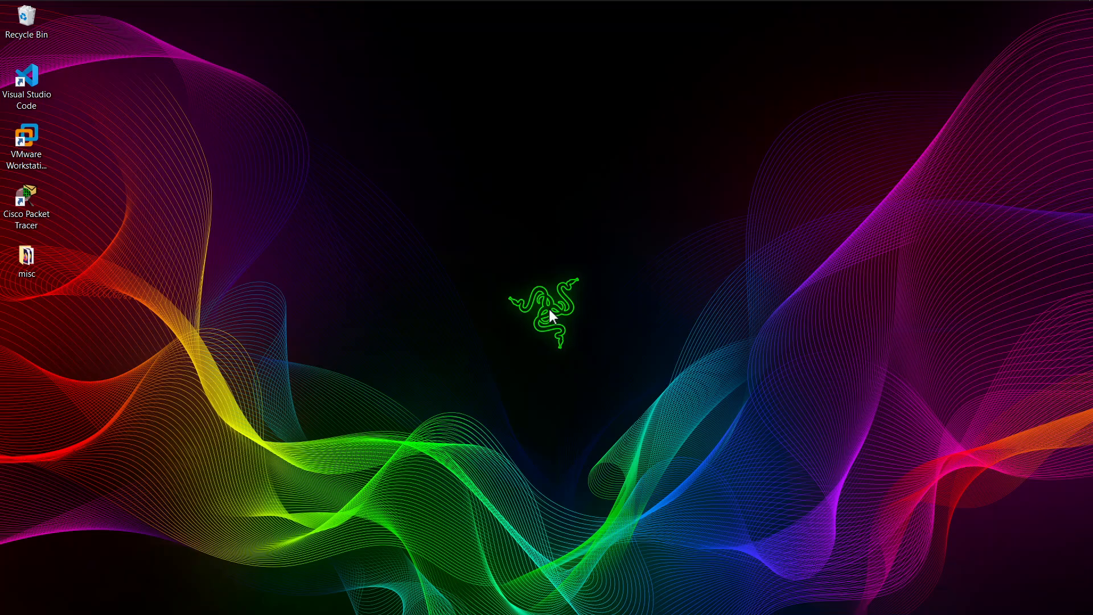
- Bring up the WASSCE 2020.pdf exam paper in Firefox and scroll through its instructions
mouse_move(362, 8)
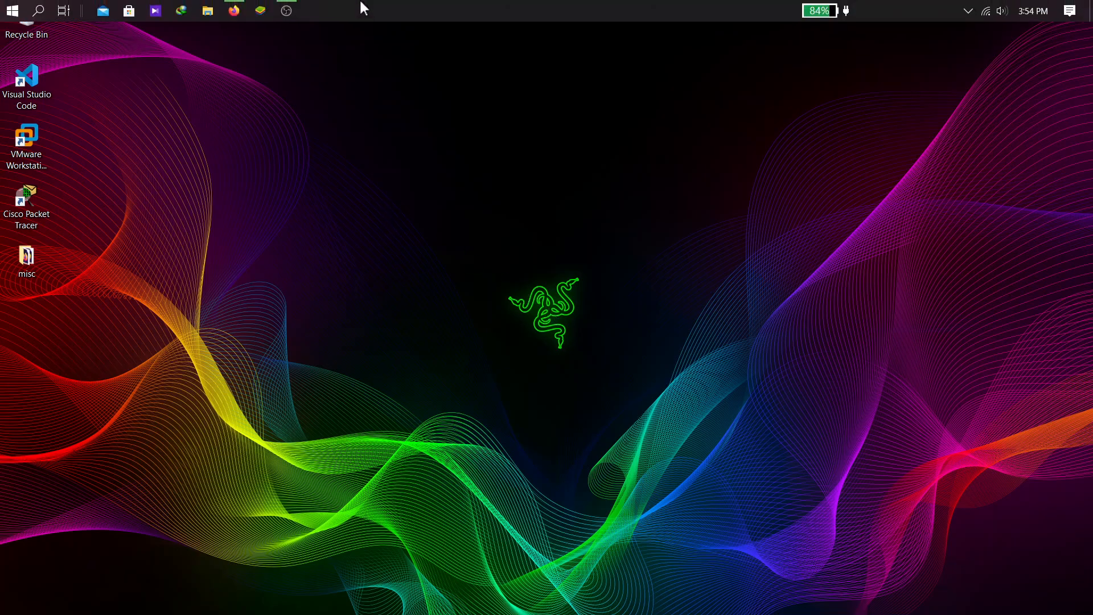
left_click(234, 10)
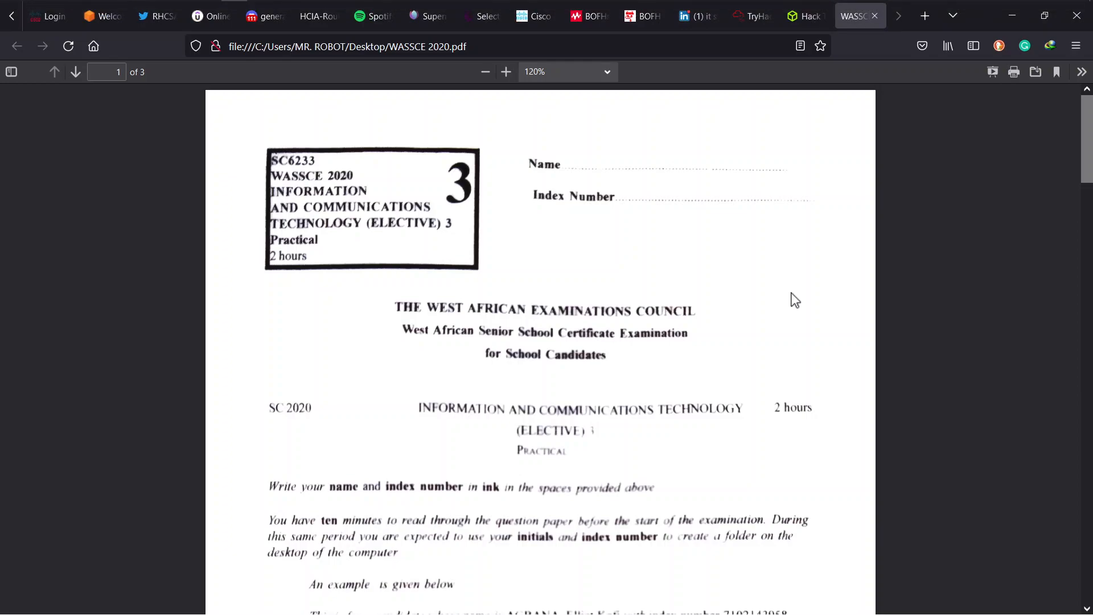
scroll(795, 300, "down", 4)
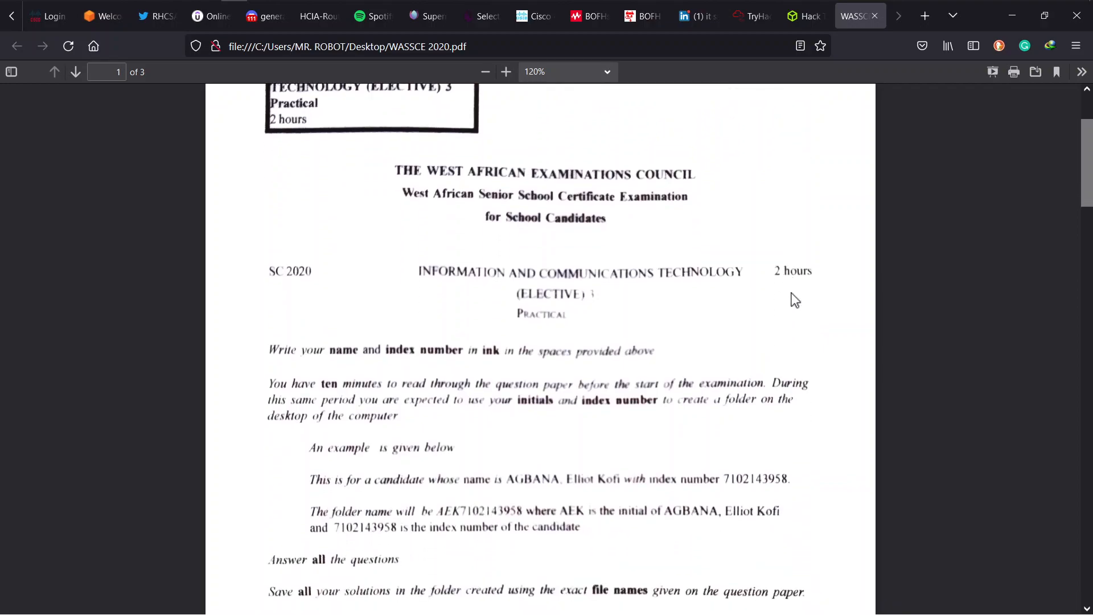
scroll(796, 300, "down", 4)
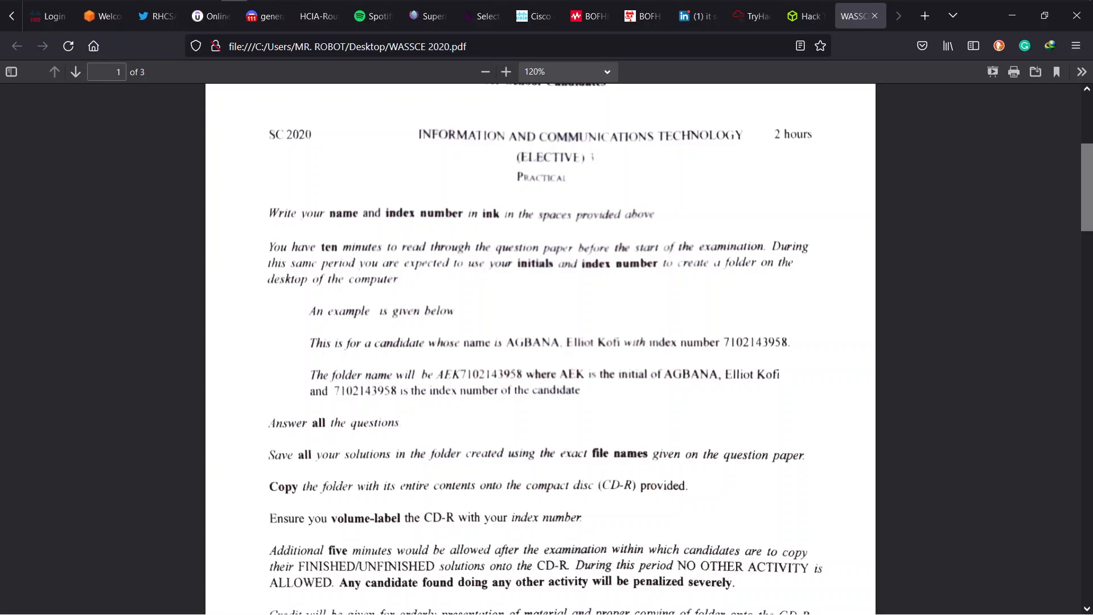
- Make a new desktop folder named with the candidate's initials and index number
left_click(1013, 15)
right_click(397, 221)
mouse_move(553, 395)
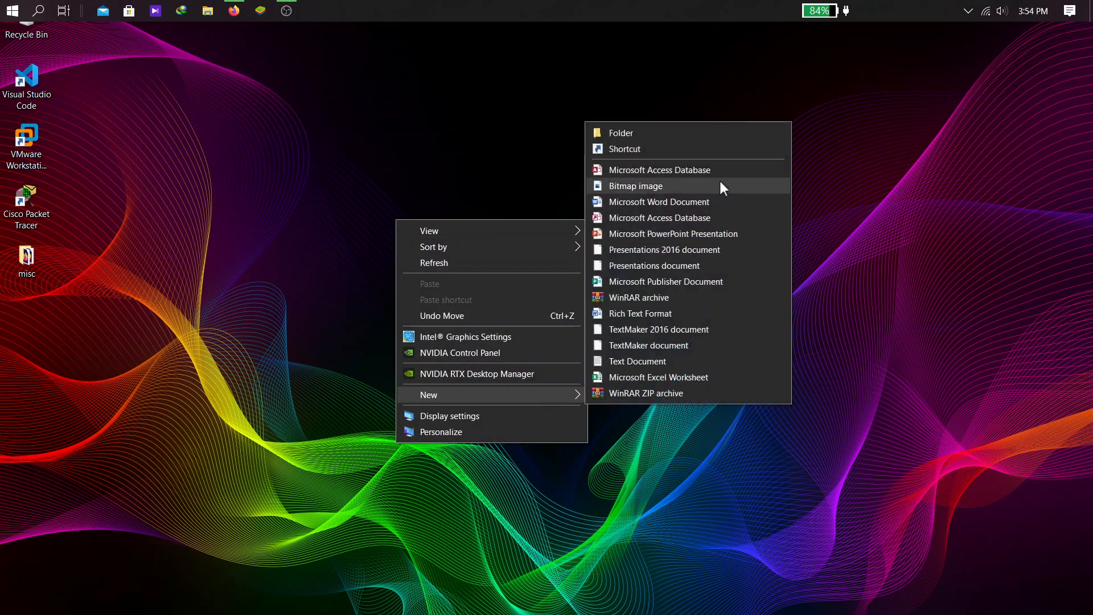
left_click(615, 133)
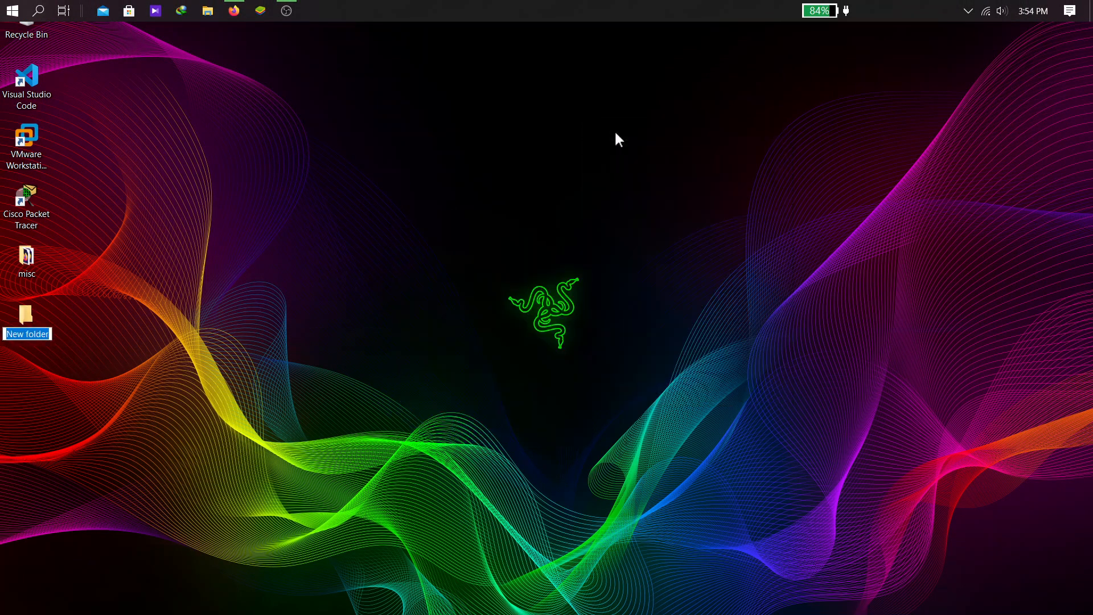
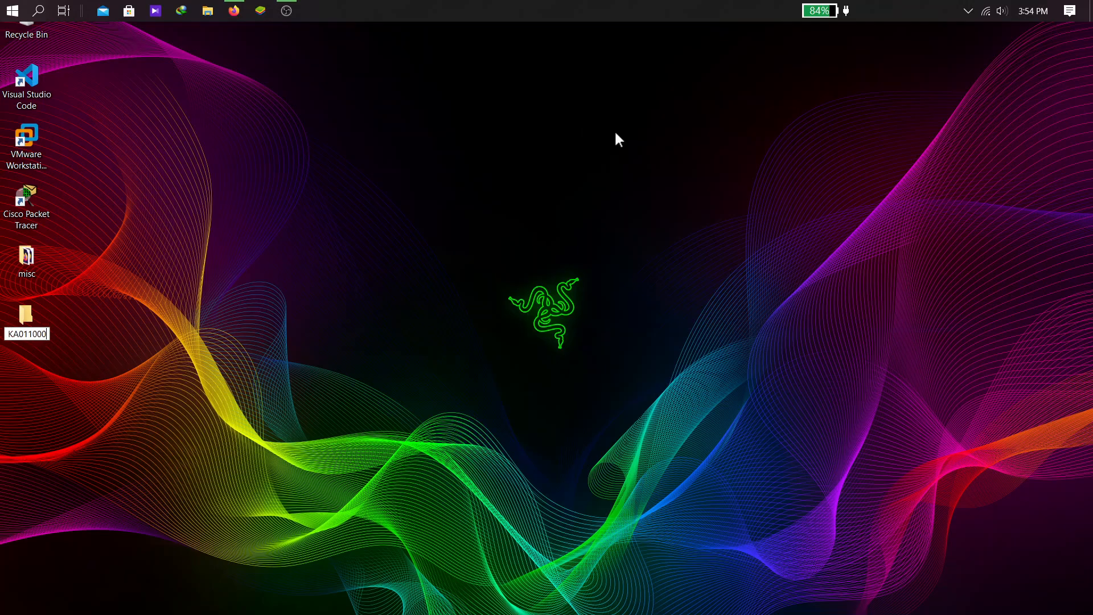
key("Return")
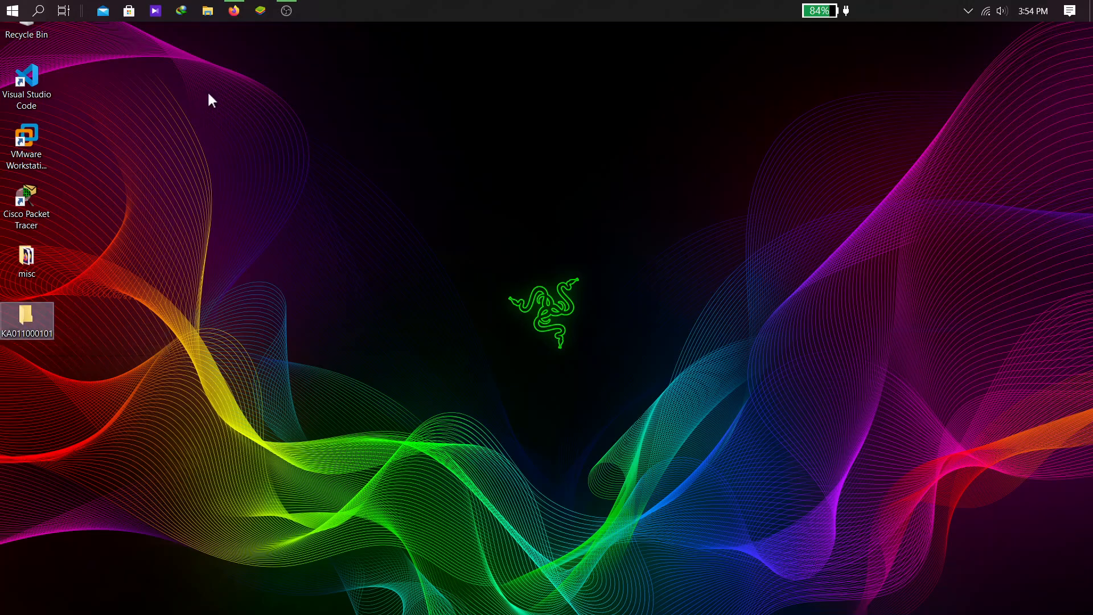
left_click(236, 18)
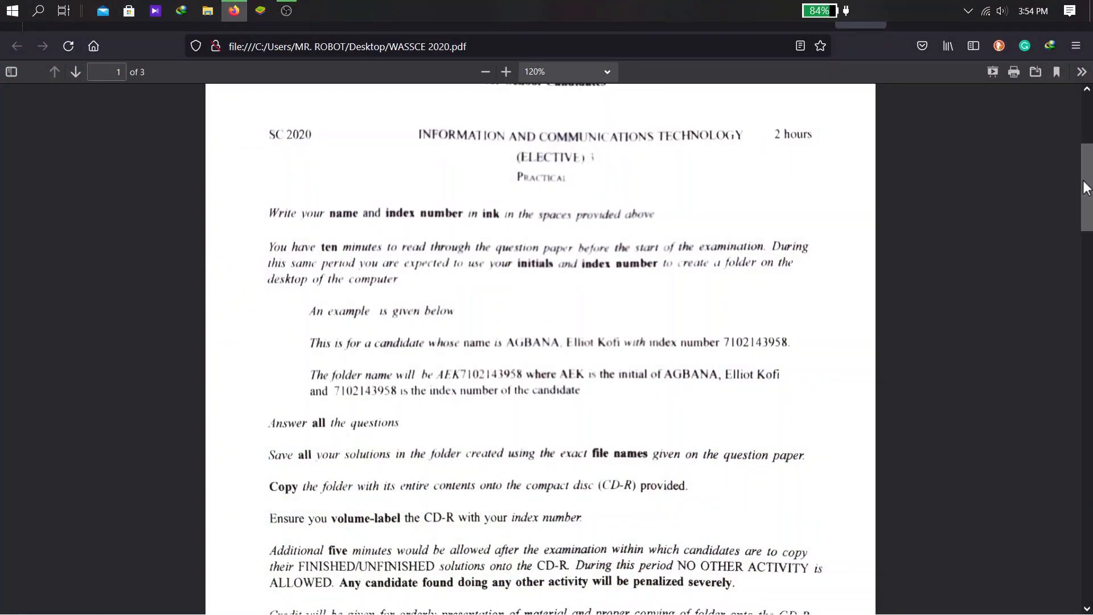
- Scroll the exam PDF to question 3 on page 3 and zoom in
left_click_drag(1085, 188, 1053, 504)
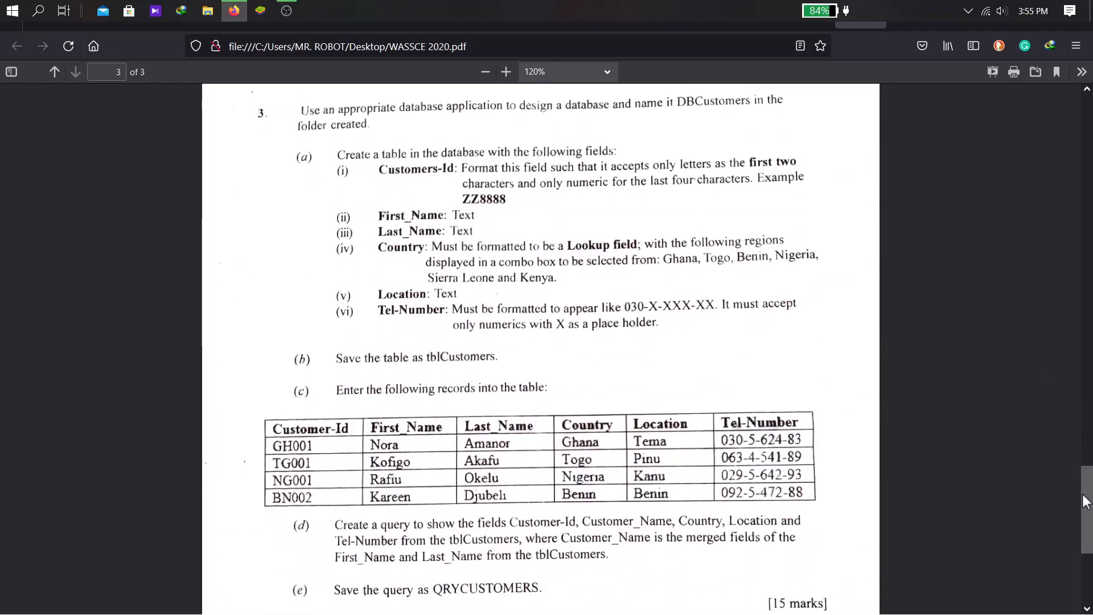
left_click_drag(1086, 502, 1087, 503)
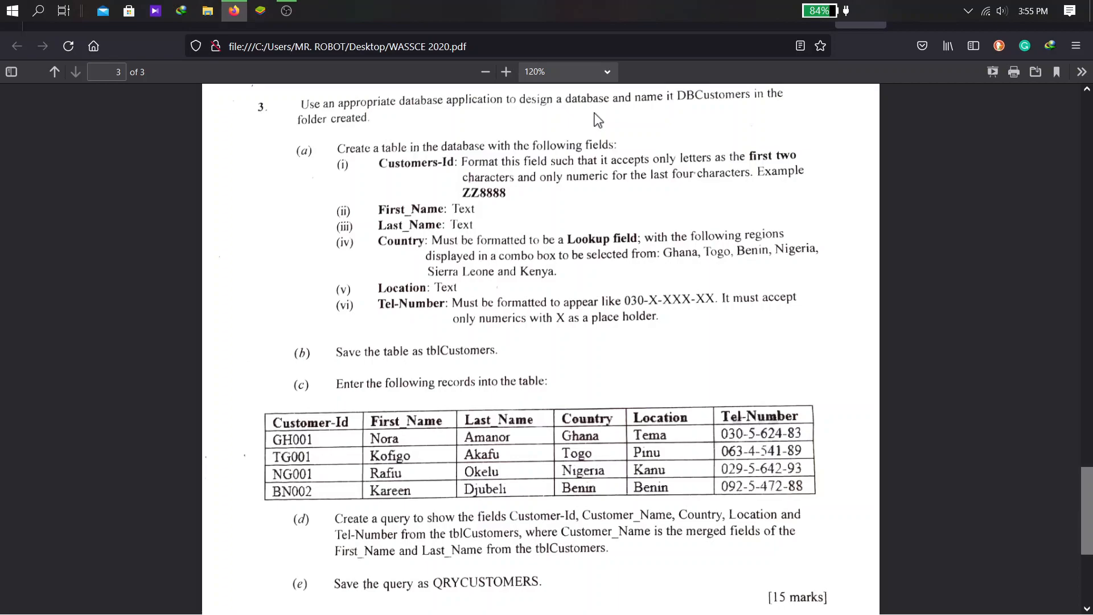
key("ctrl+plus")
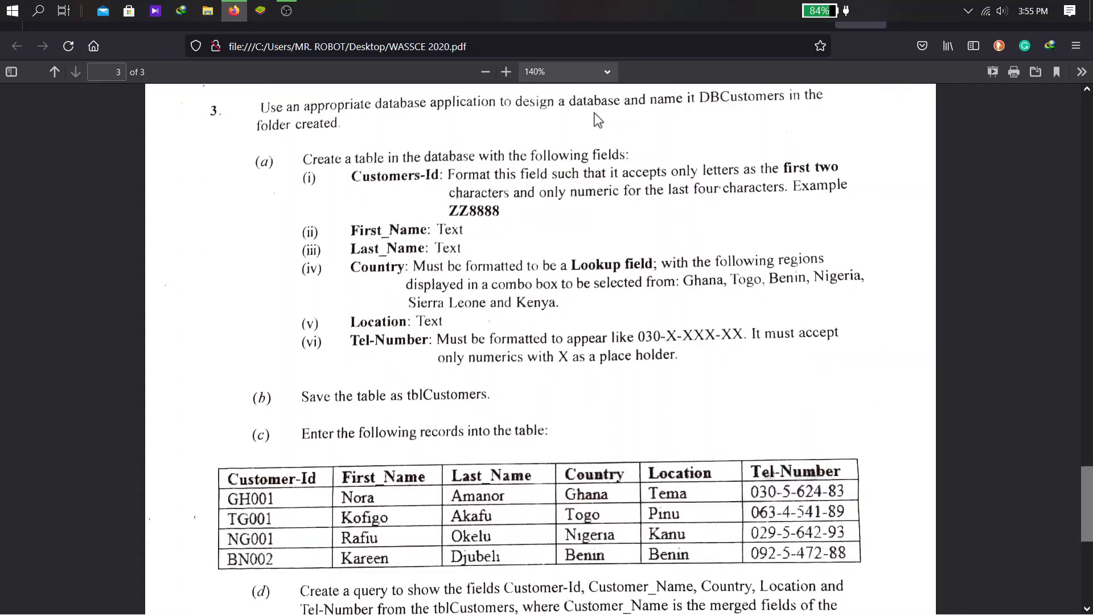
- Launch Microsoft Access from the Windows search
key("super")
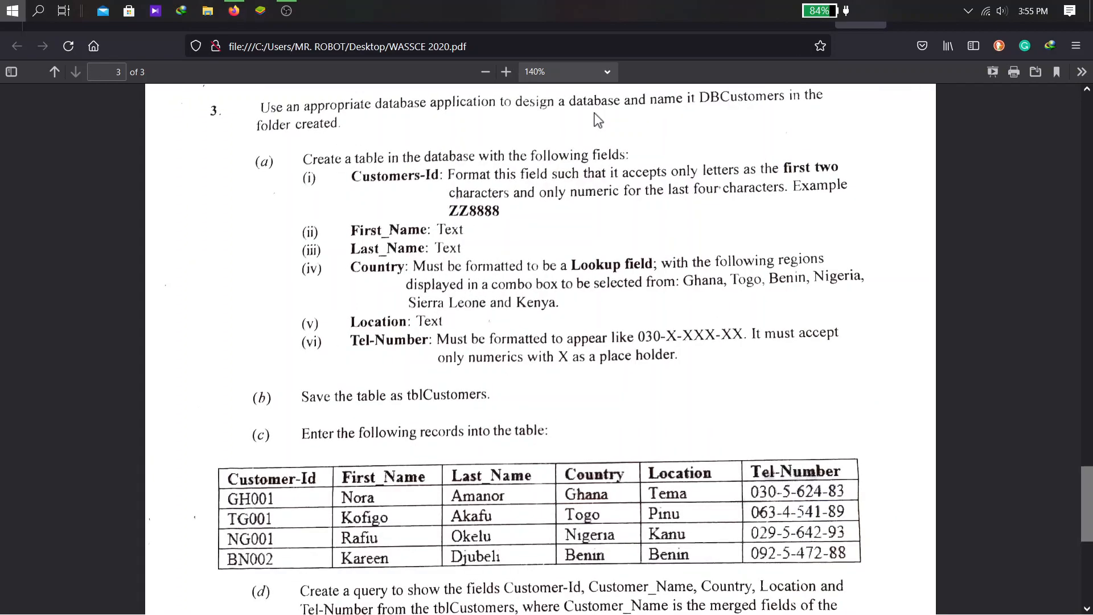
type("ACCE")
key("Return")
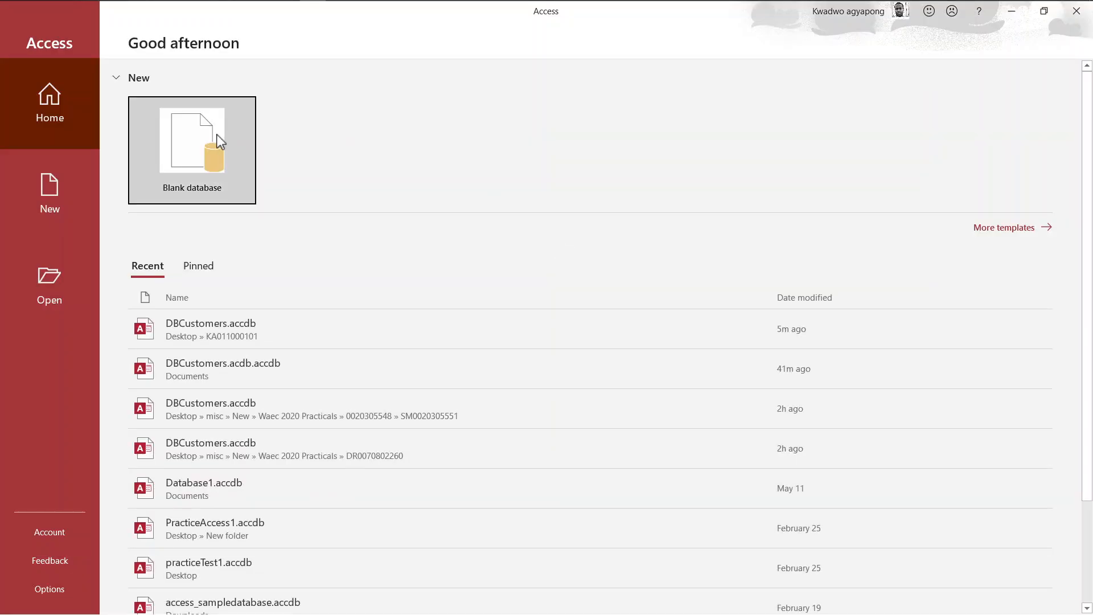
- Create the blank database DBCustomers.accdb inside the candidate's folder on the Desktop
left_click(220, 141)
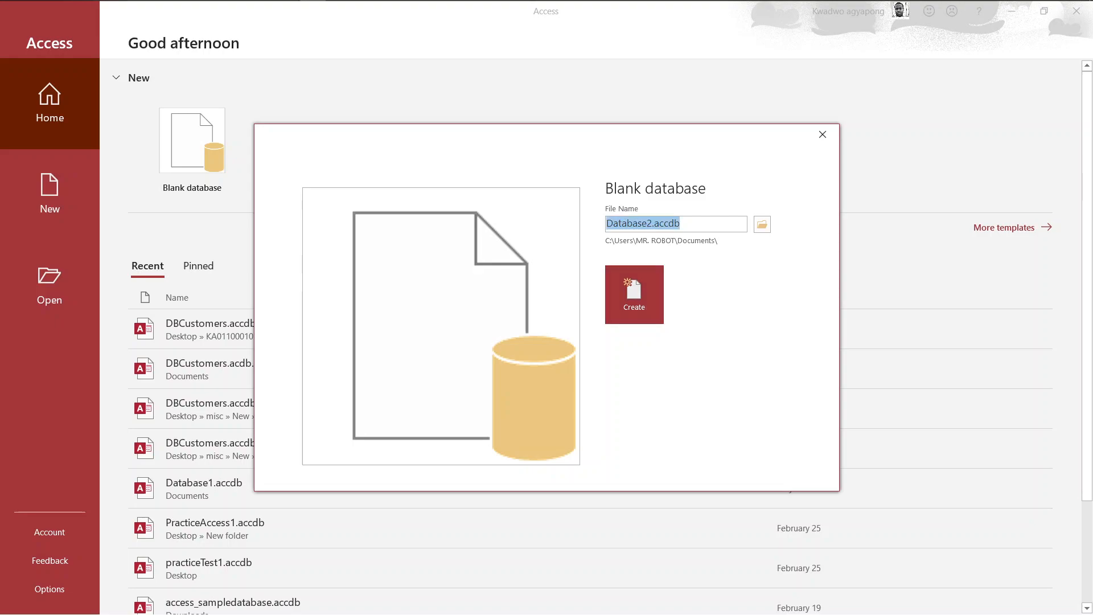
type("DBCustomers")
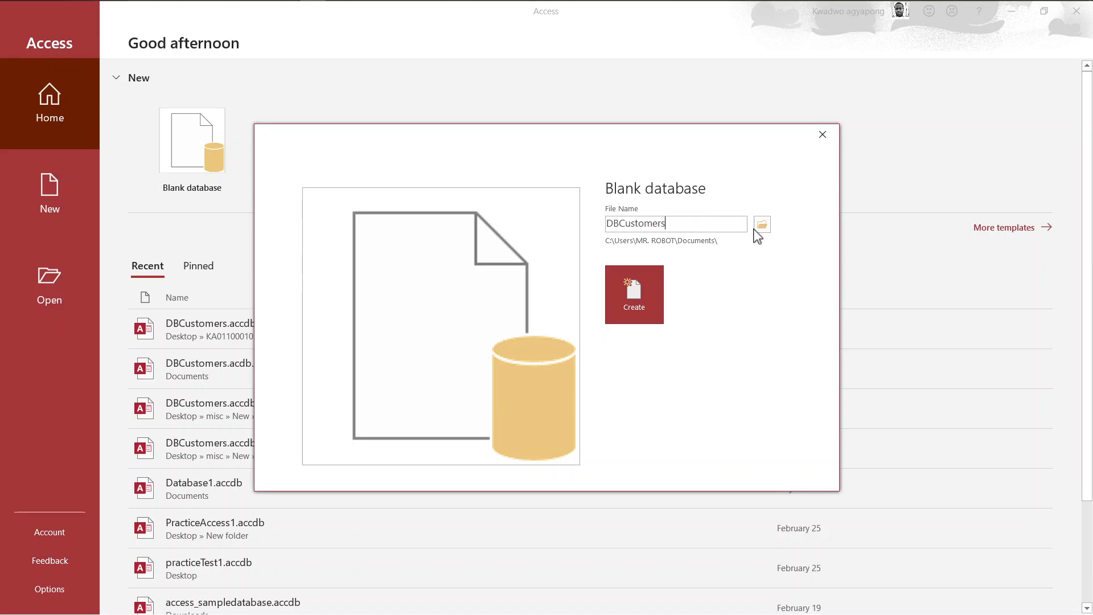
left_click(762, 225)
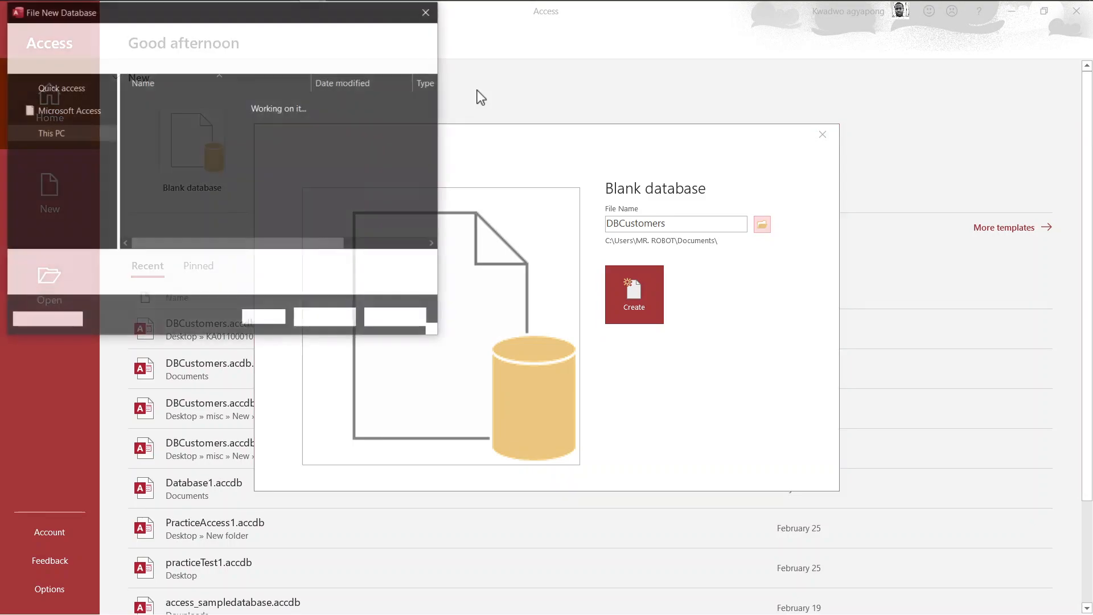
left_click(76, 207)
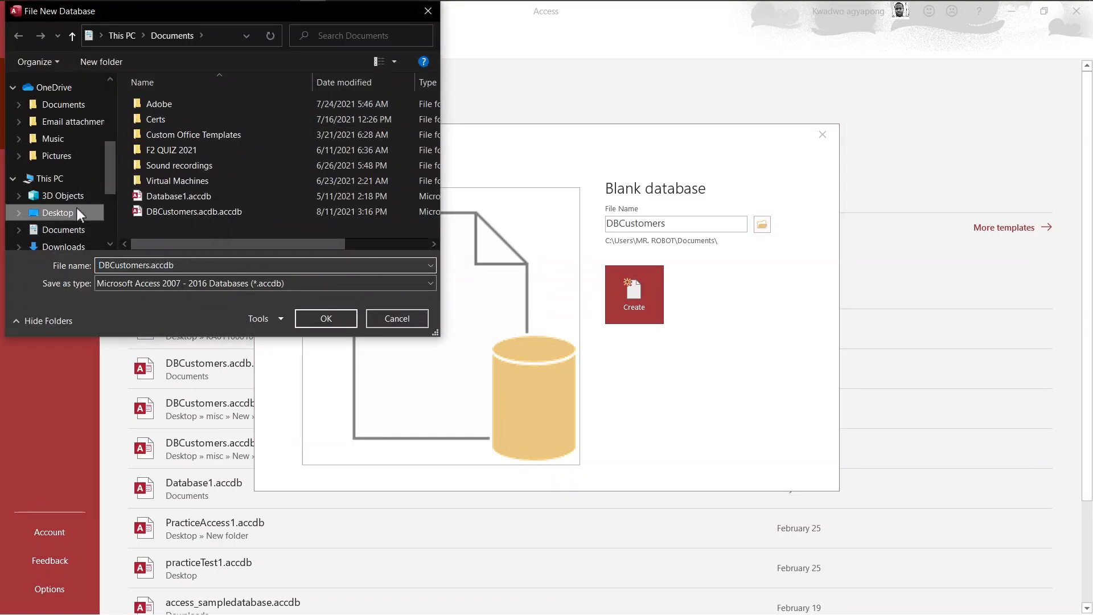
double_click(156, 105)
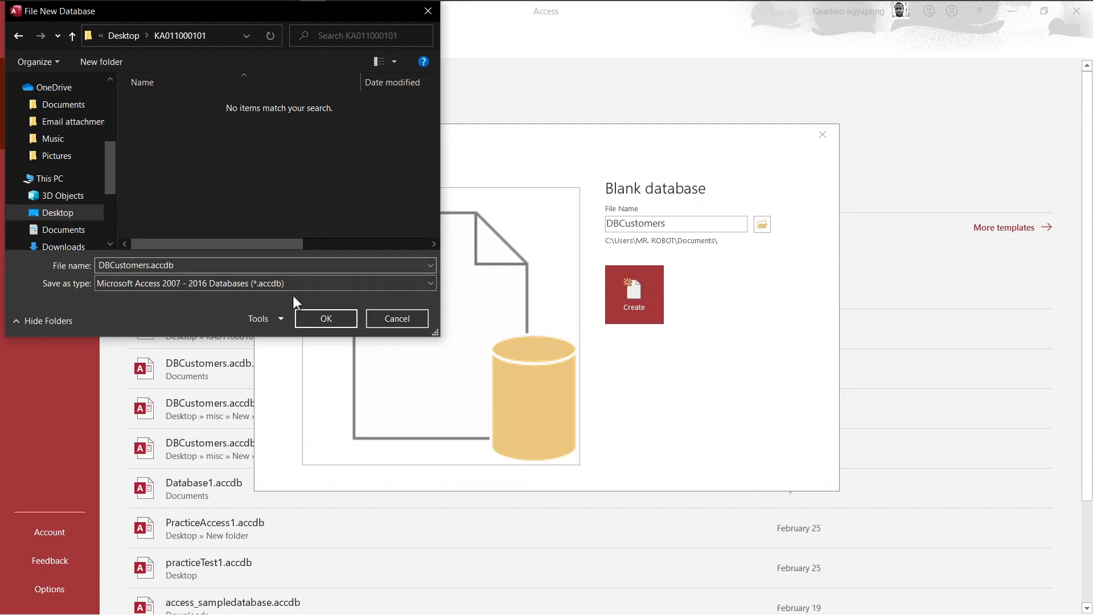
left_click(315, 316)
left_click(620, 292)
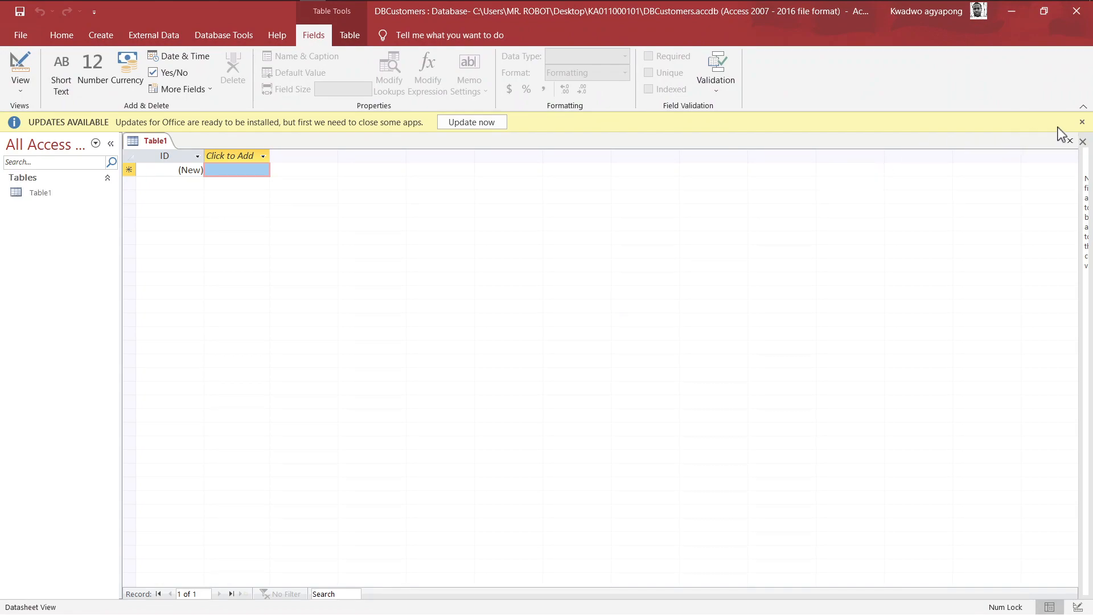
- Dismiss the Office updates notice and snap Access left beside the exam PDF
left_click(1082, 123)
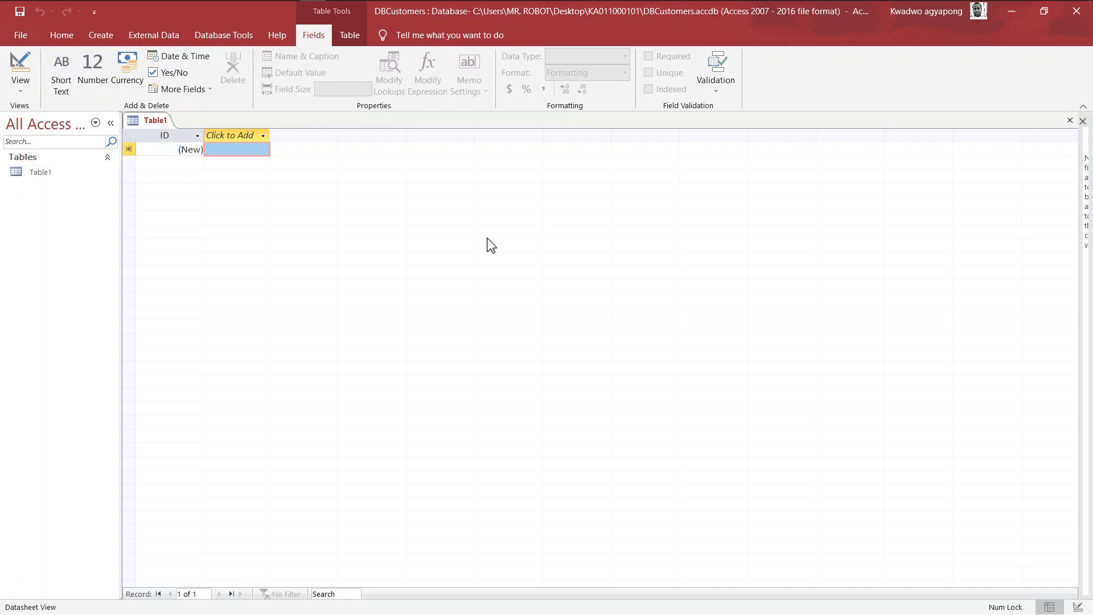
key("super+Tab")
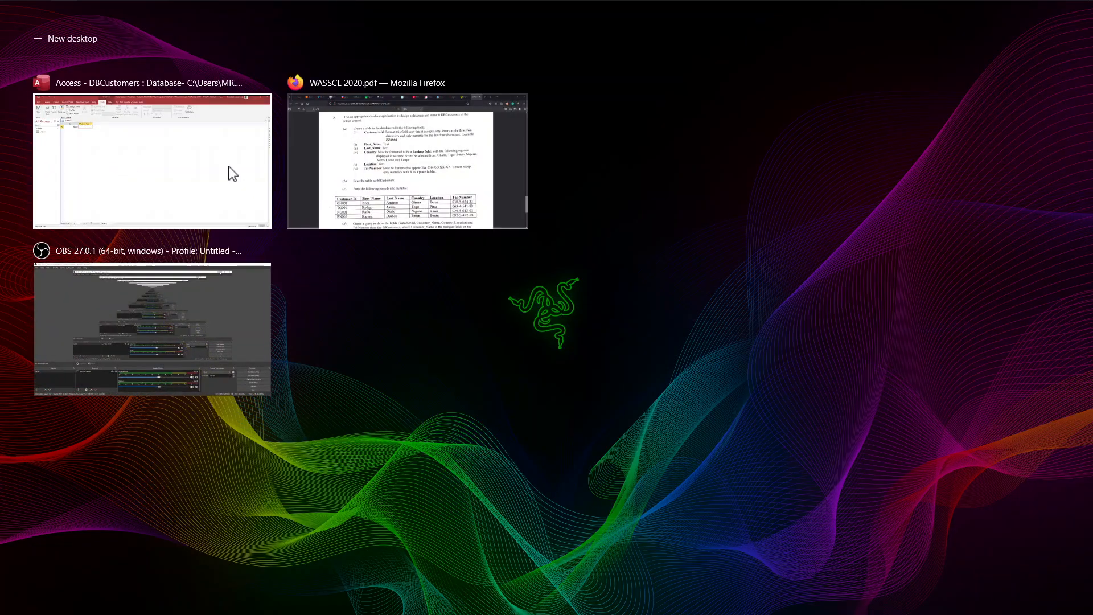
right_click(228, 166)
left_click(264, 188)
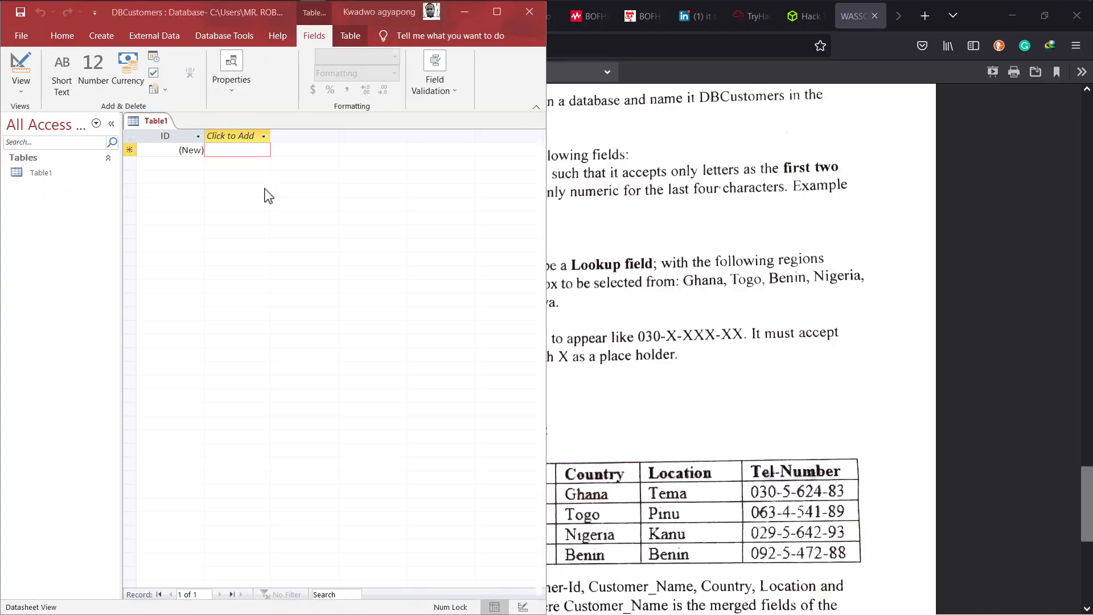
left_click(611, 241)
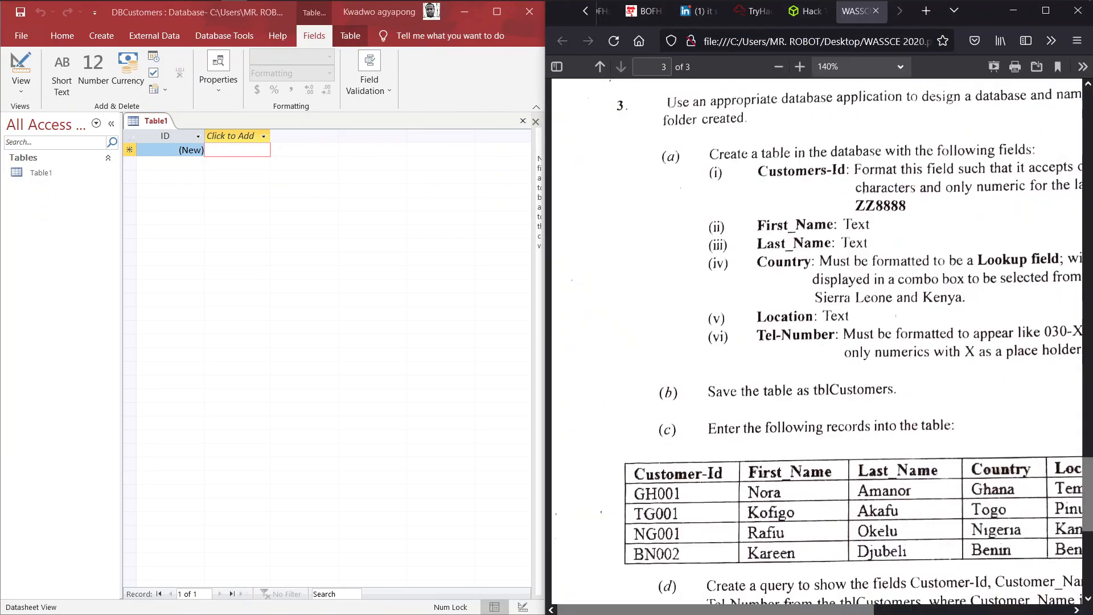
- Scroll across the exam page to read the tblCustomers field specifications
scroll(816, 342, "right", 2)
scroll(814, 342, "right", 3)
scroll(814, 342, "left", 1)
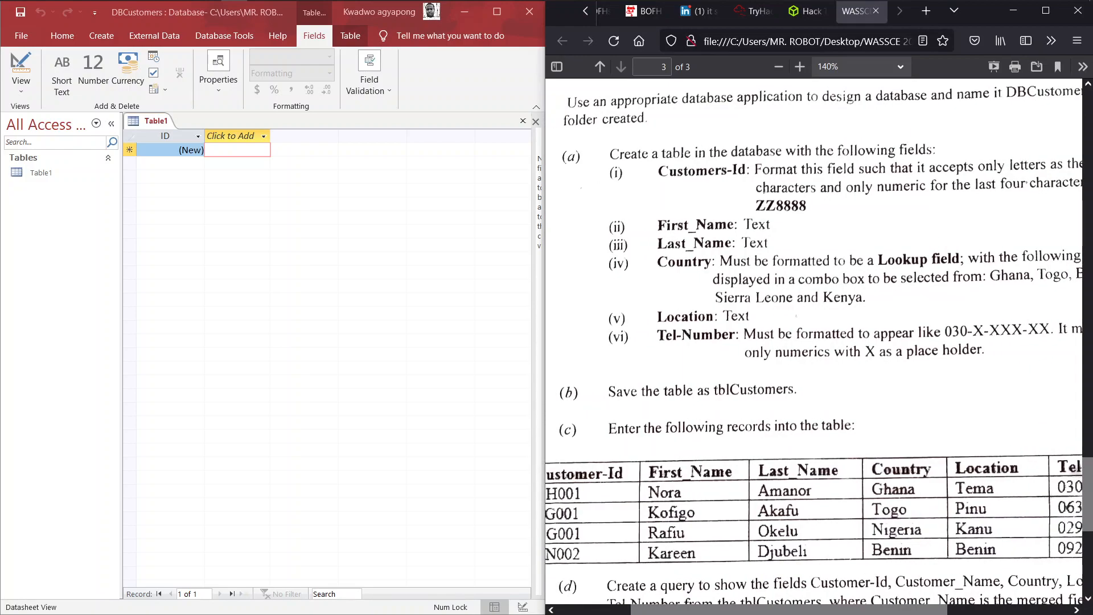
scroll(814, 342, "left", 1)
scroll(814, 342, "right", 2)
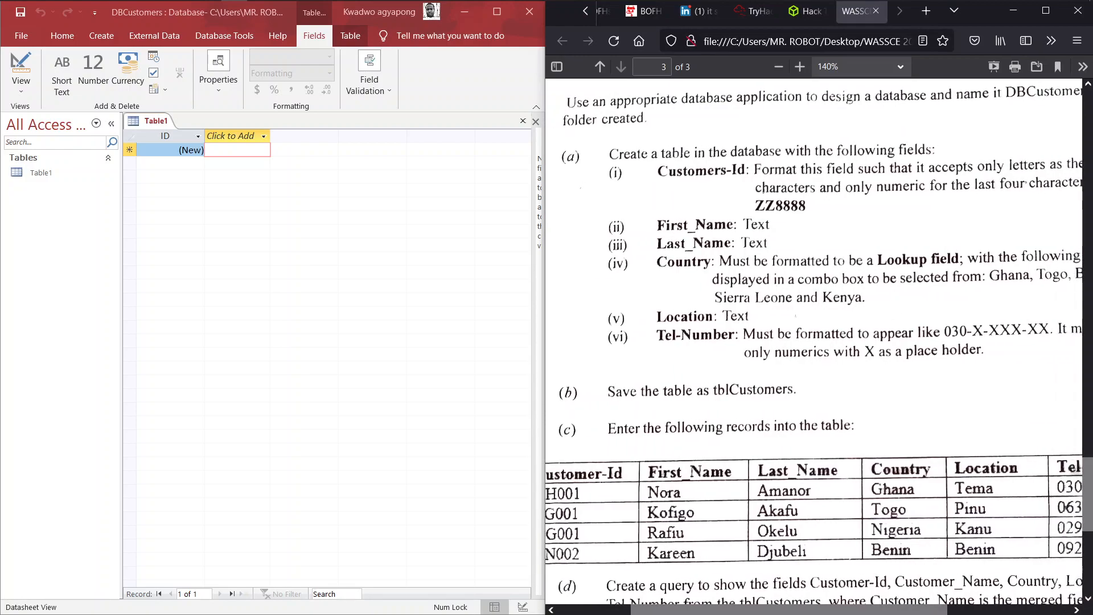
scroll(758, 244, "right", 2)
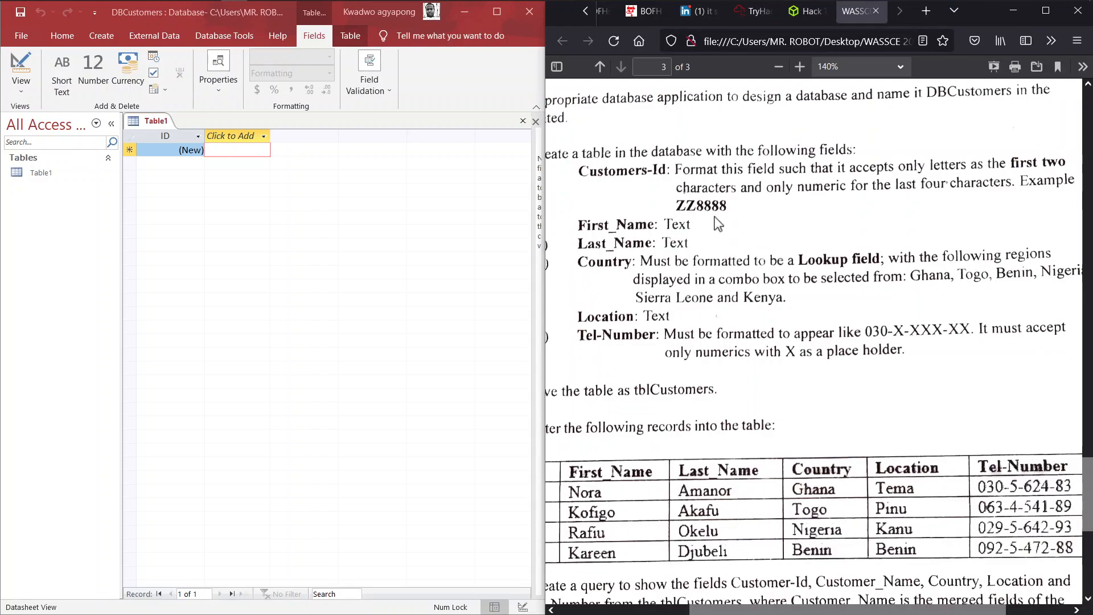
scroll(718, 223, "left", 3)
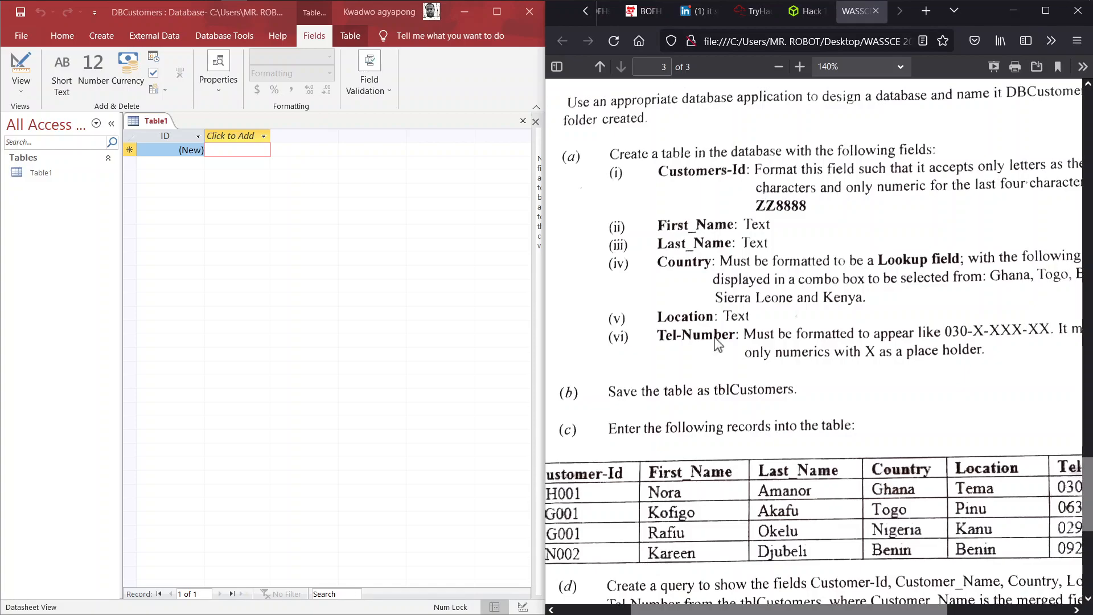
scroll(718, 343, "right", 2)
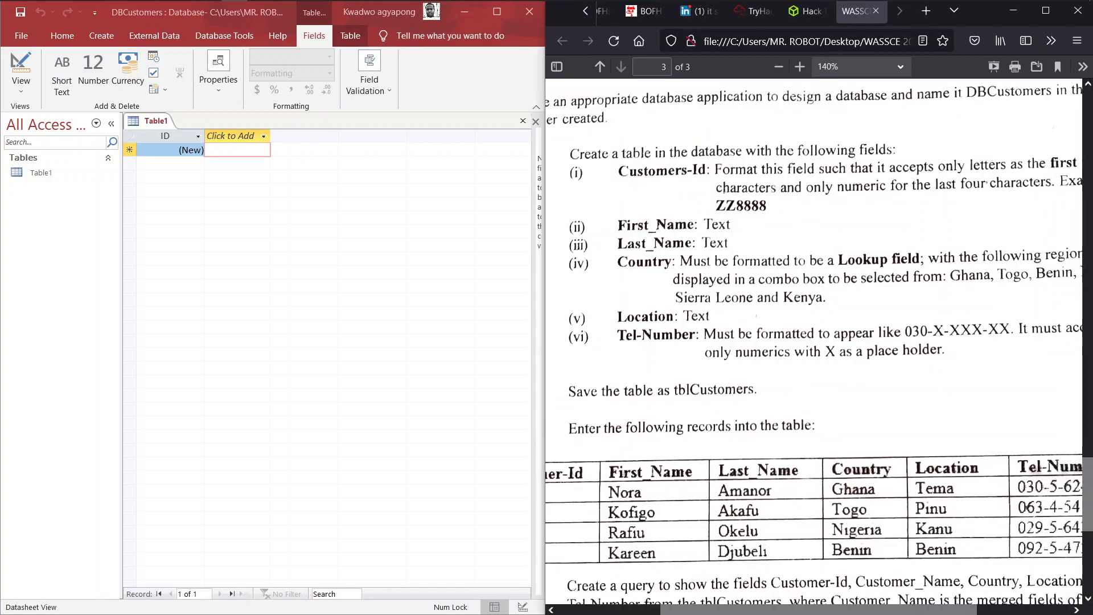
scroll(814, 348, "right", 4)
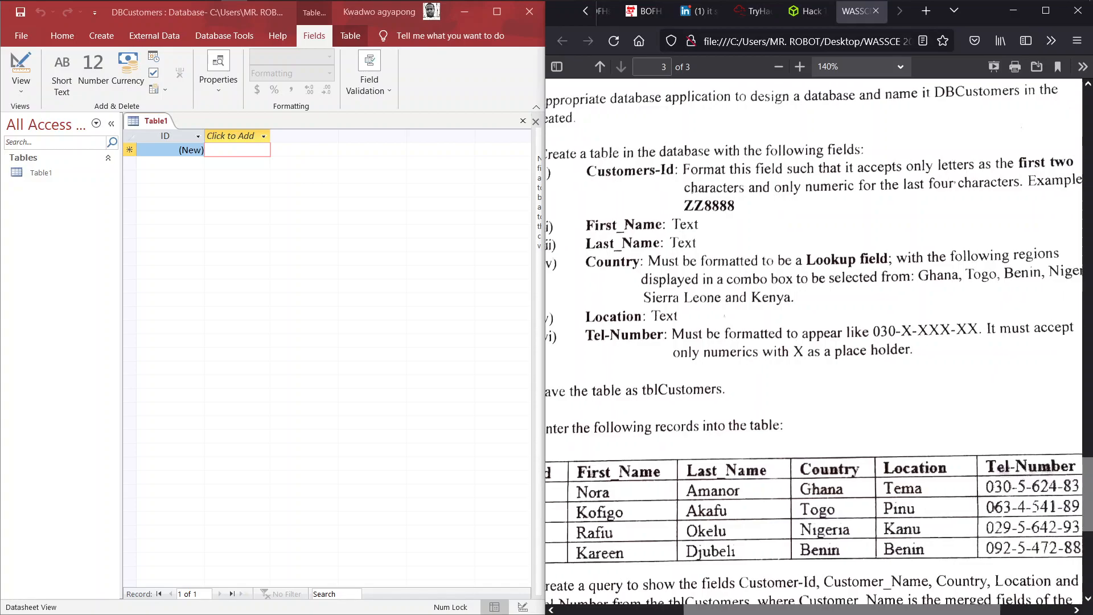
scroll(815, 348, "left", 1)
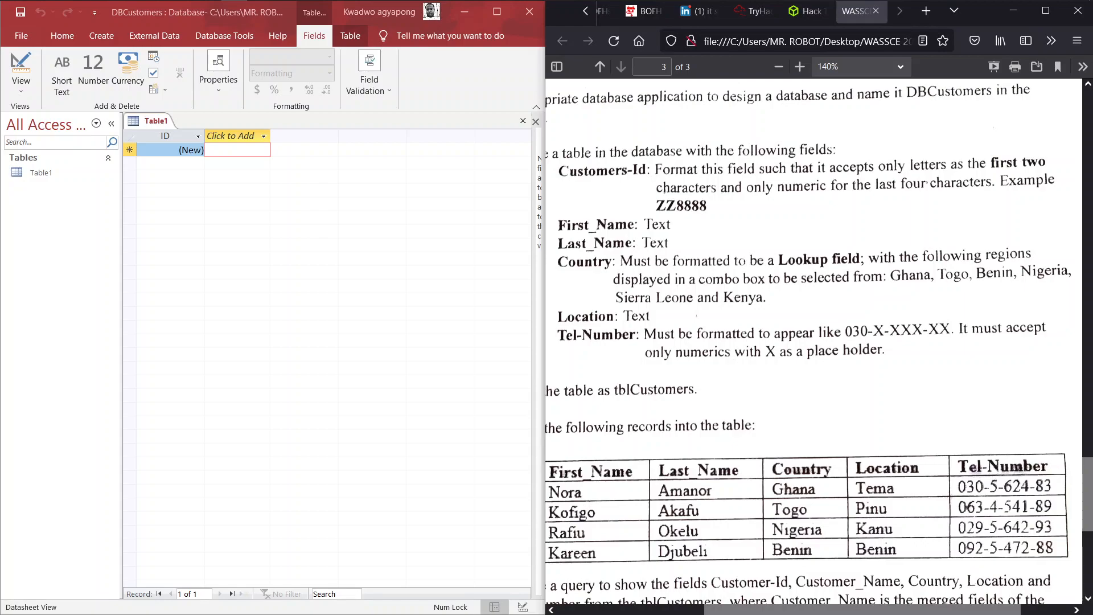
left_click(312, 232)
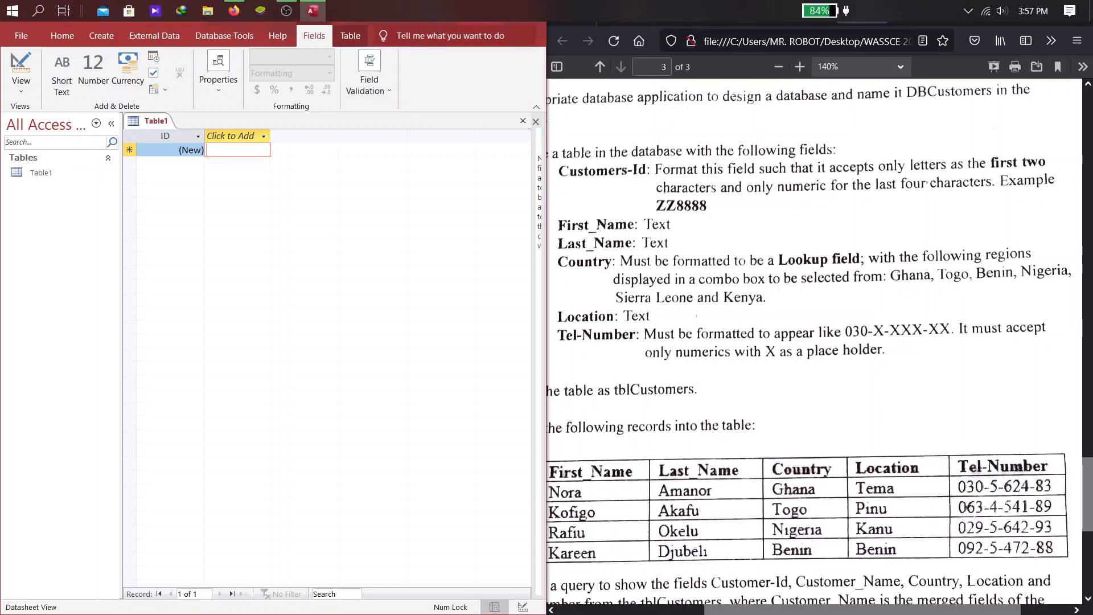
- Maximize Access and choose Design View for Table1, raising the Save As prompt
left_click(494, 12)
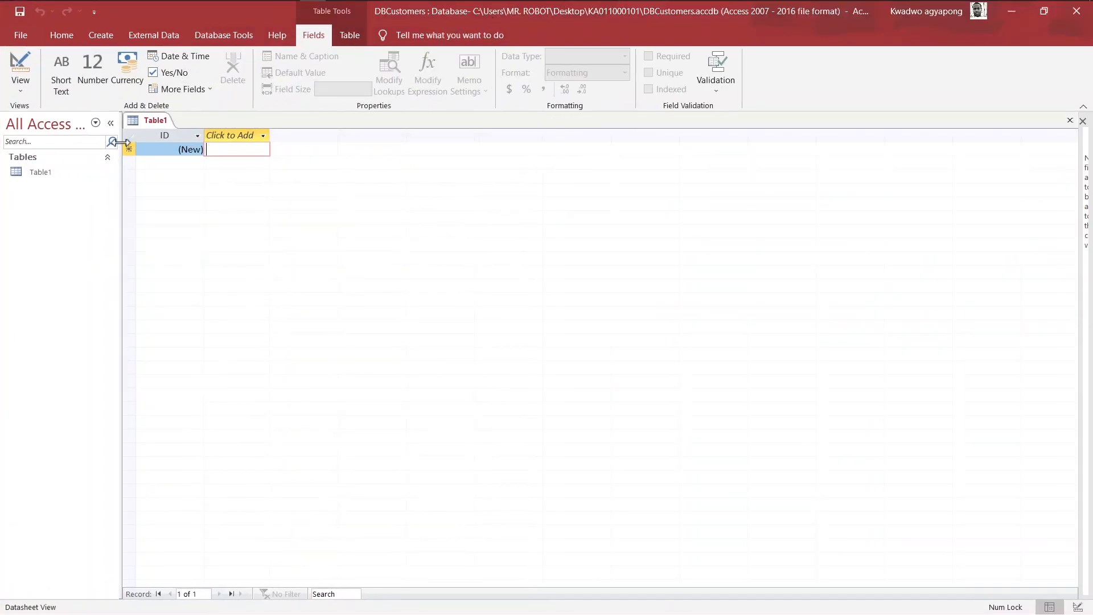
left_click(21, 87)
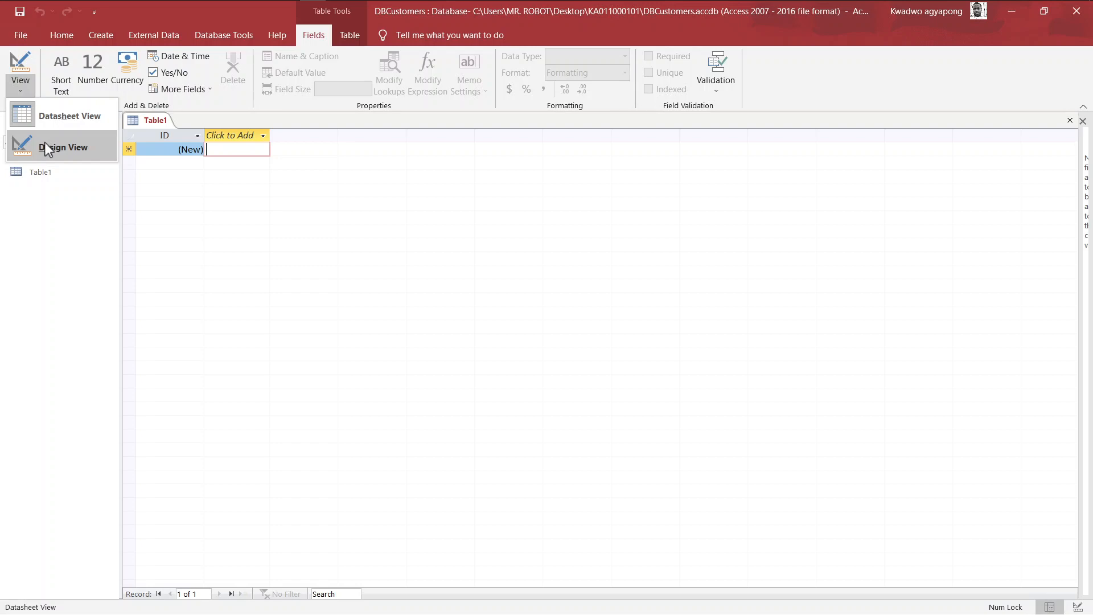
left_click(28, 90)
left_click(21, 89)
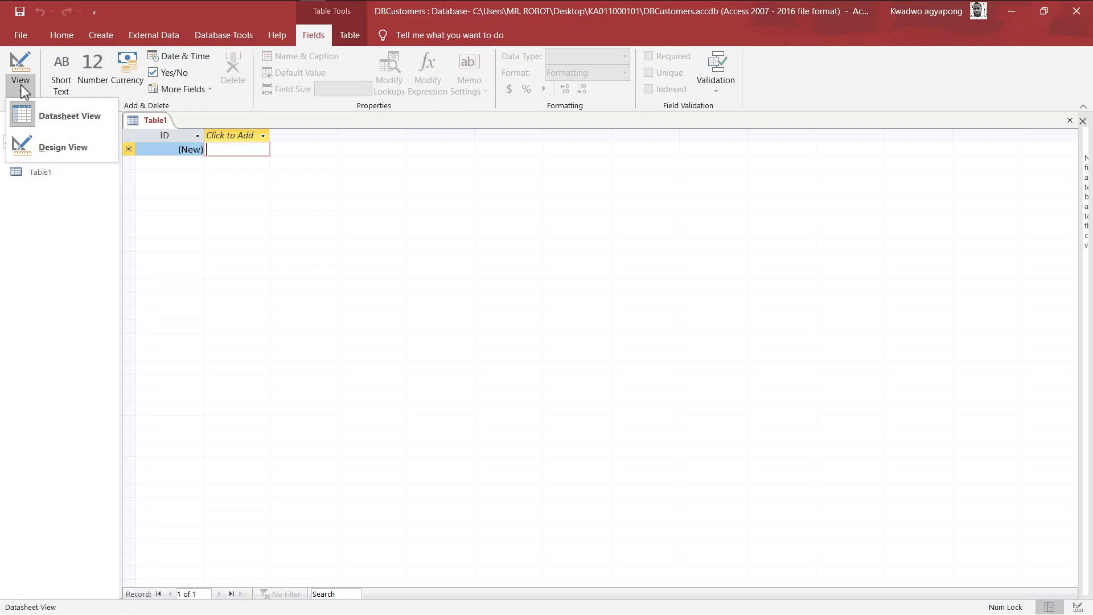
left_click(59, 146)
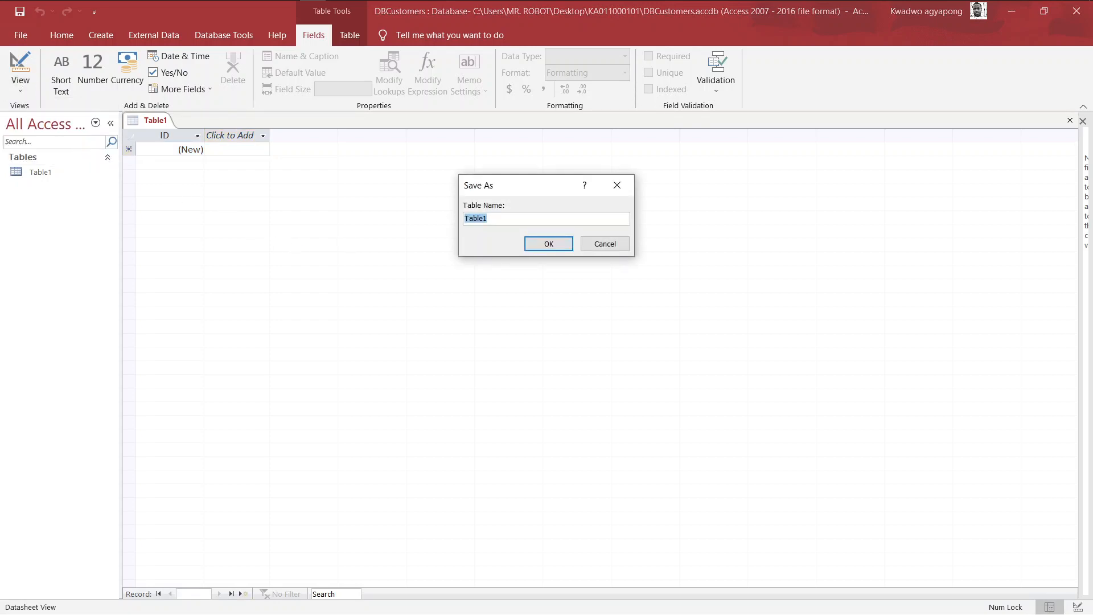
key("super+Tab")
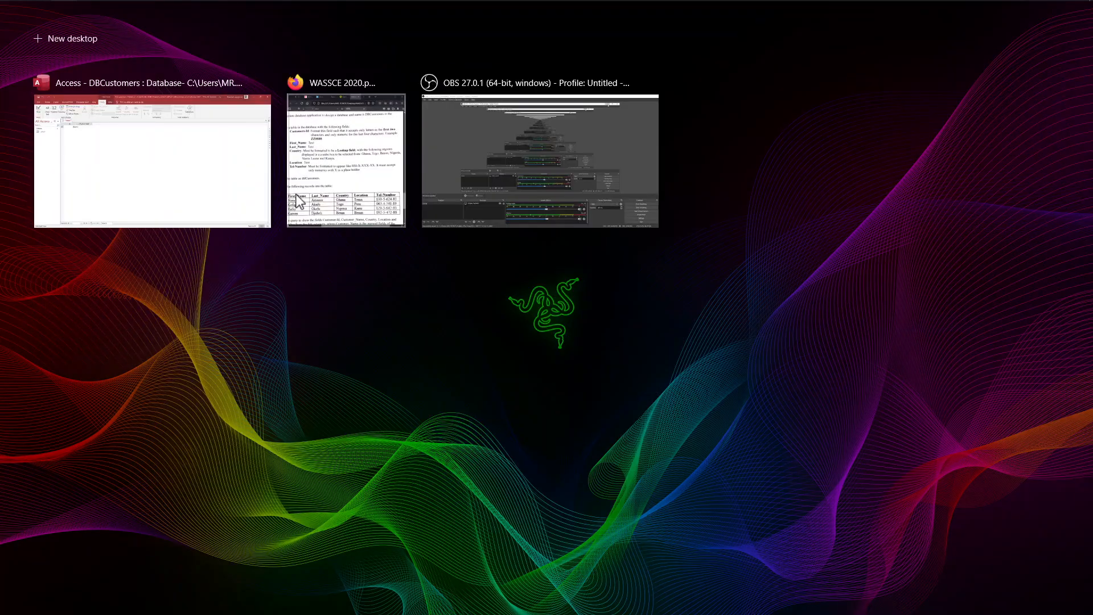
- Snap Access to the left half with the exam PDF filling the right half
right_click(159, 159)
left_click(197, 169)
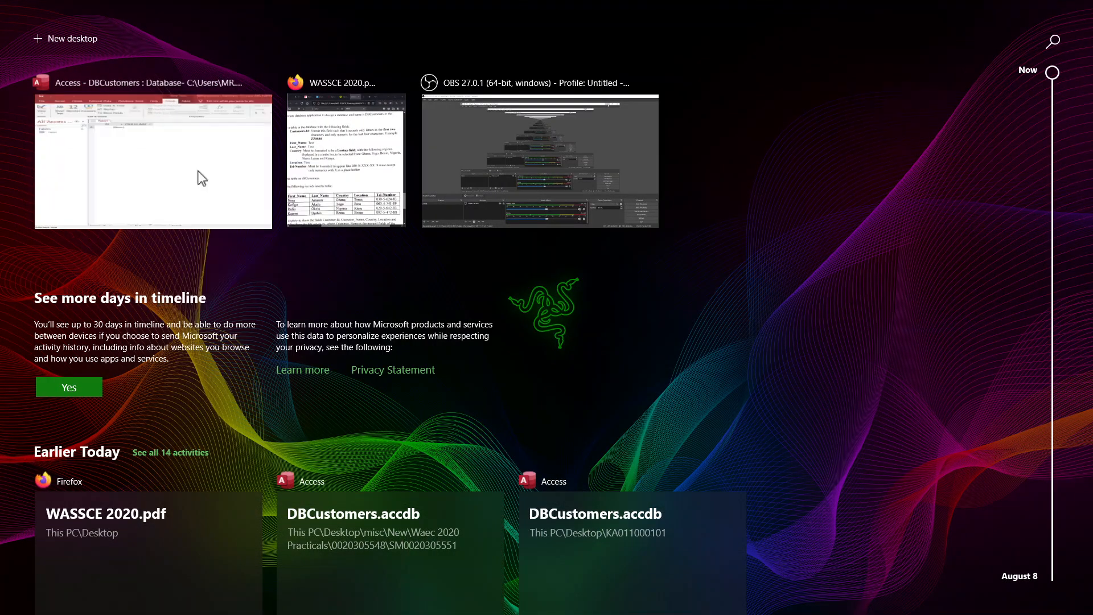
left_click(813, 154)
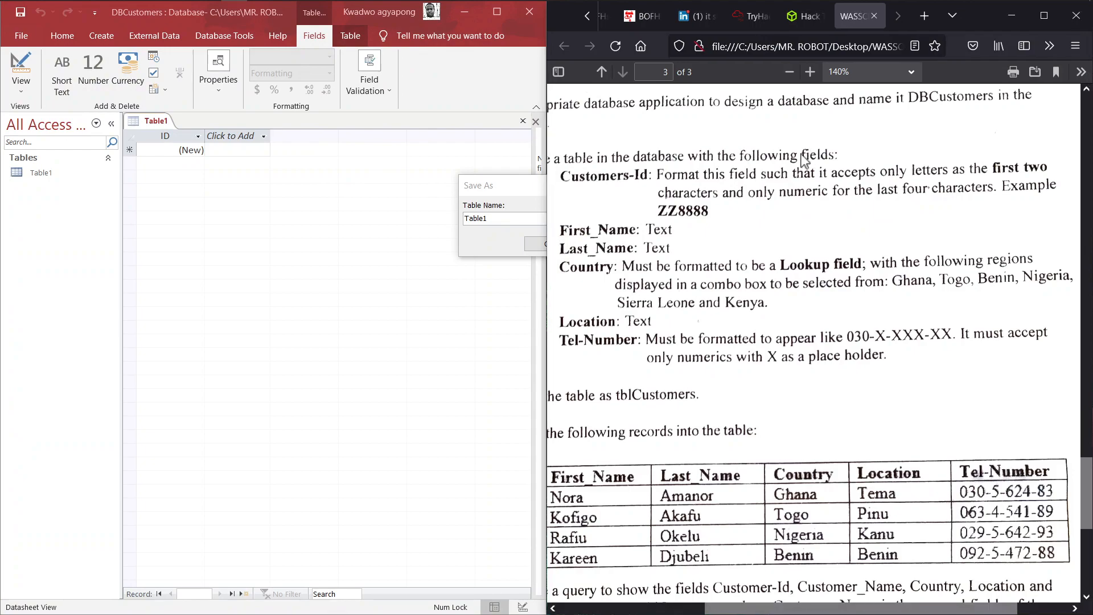
scroll(795, 358, "left", 4)
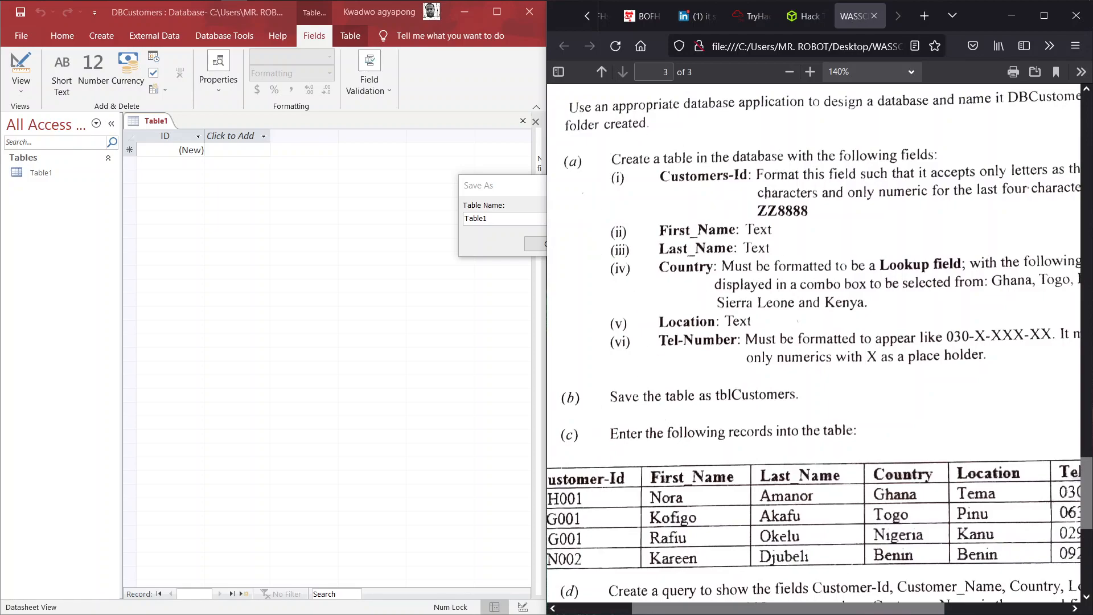
- Enter tblCustomers as the table name in the Save As prompt and confirm
left_click_drag(531, 188, 313, 185)
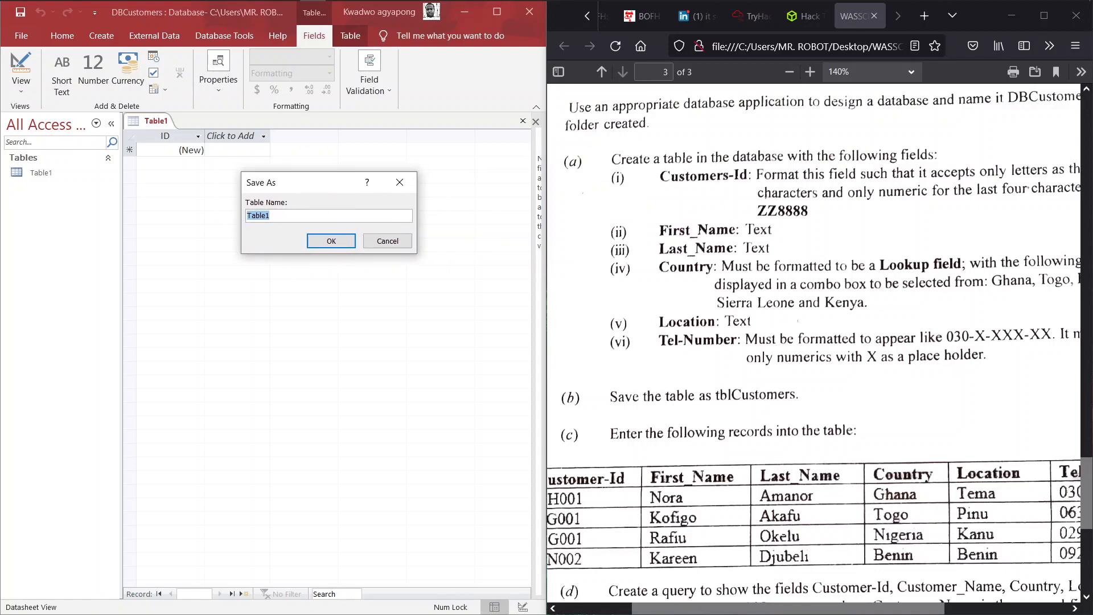
type("db")
key("BackSpace")
key("BackSpace")
type("tblCustomers")
key("Return")
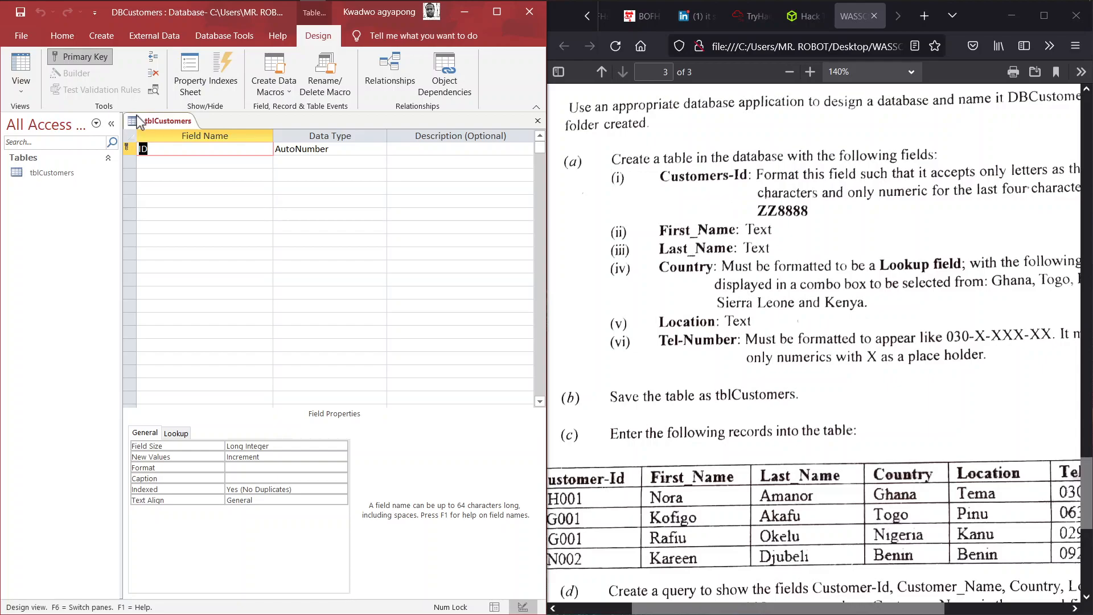
- Rename the ID field to Customer-Id
left_click(158, 149)
key("Caps_Lock")
type("C")
key("Caps_Lock")
type("ustomer-")
key("BackSpace")
type("d")
- Change the Customer-Id data type to Short Text
left_click(351, 149)
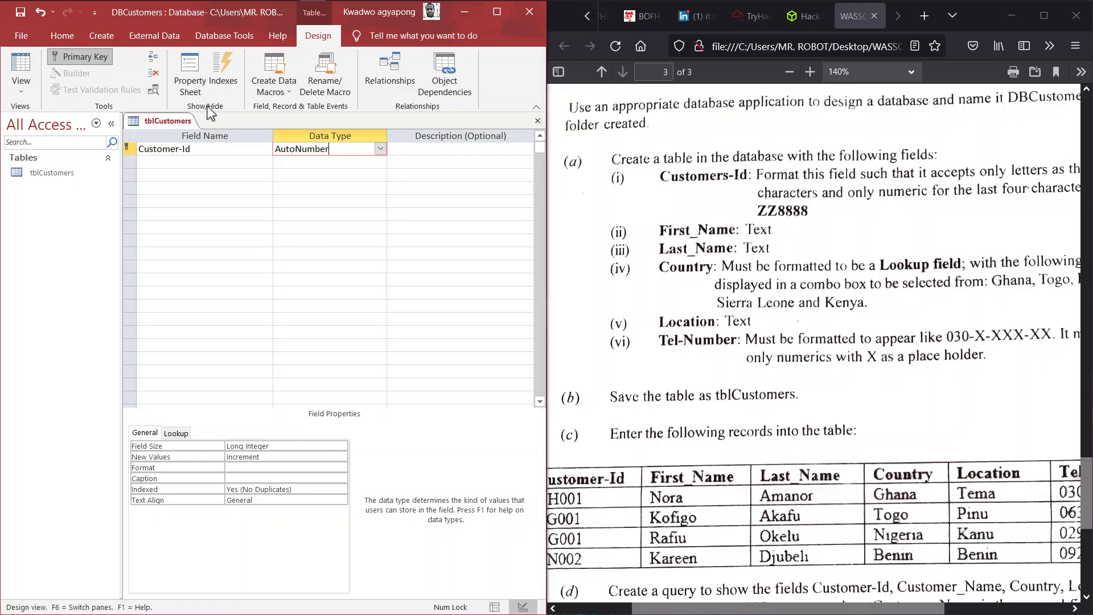
left_click(325, 188)
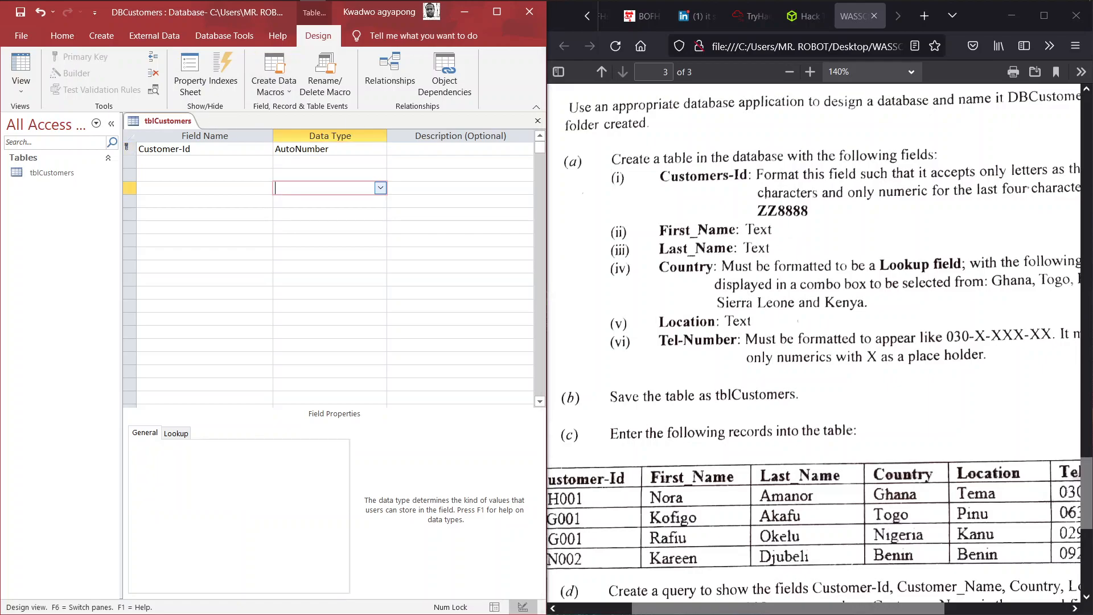
left_click(308, 149)
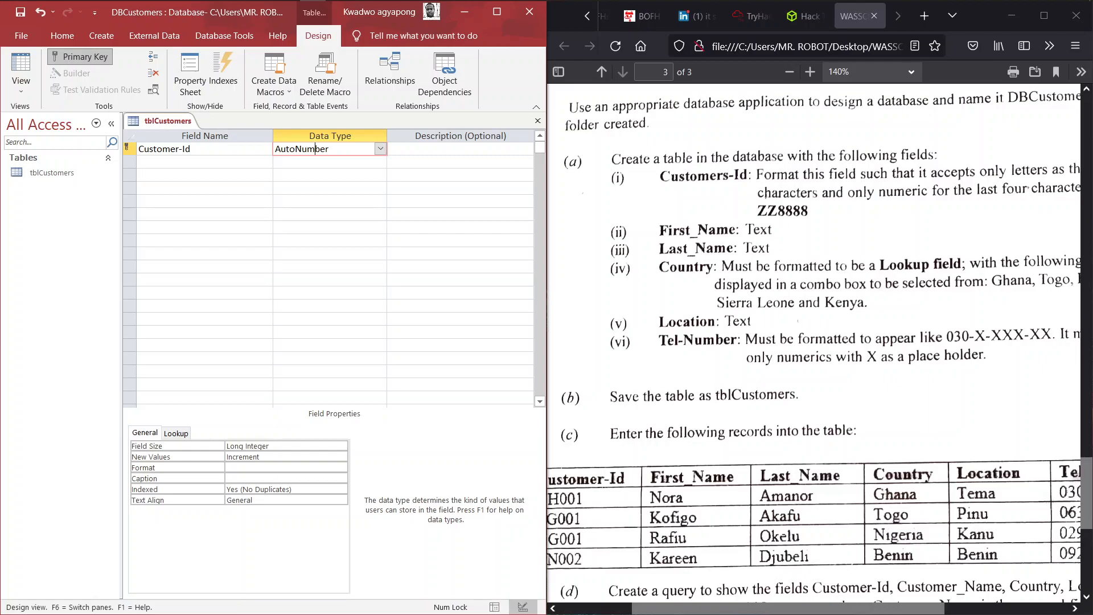
left_click(342, 162)
left_click(341, 148)
left_click(359, 162)
left_click(380, 149)
left_click(380, 148)
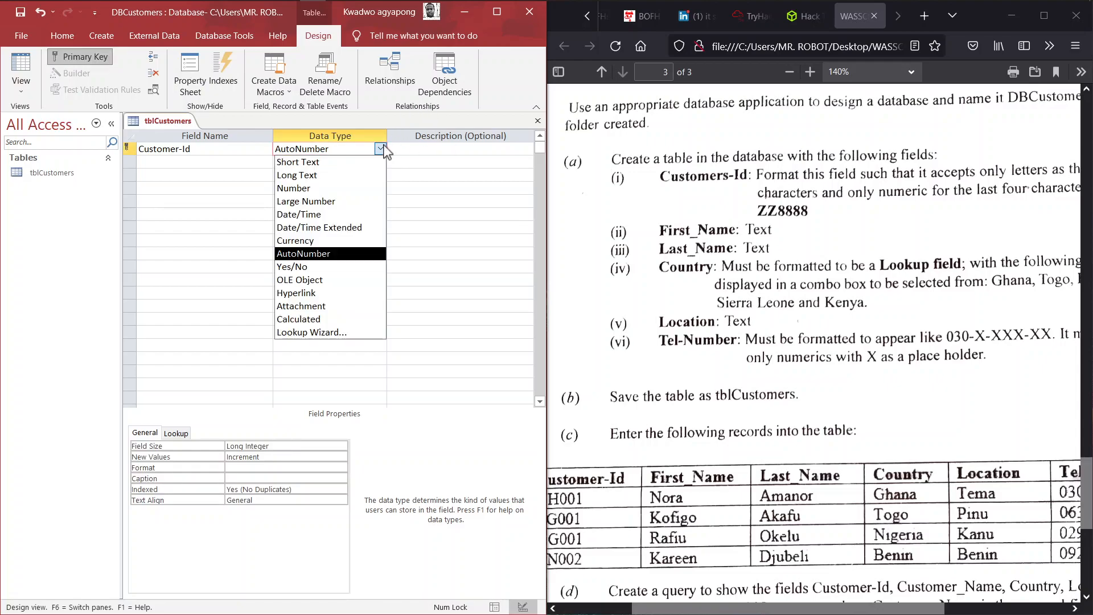
left_click(298, 161)
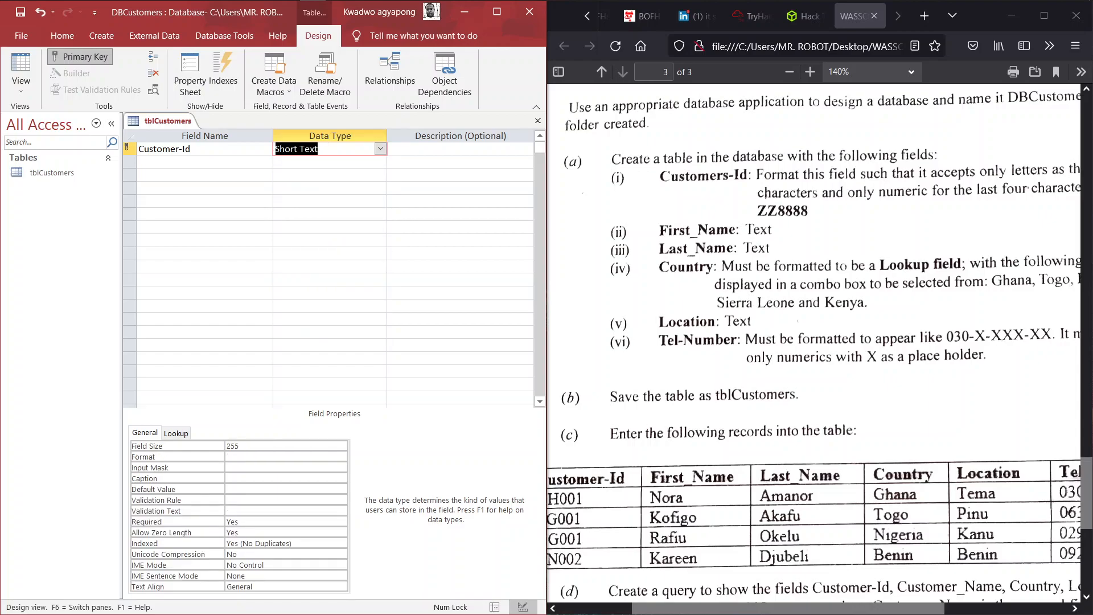
left_click(252, 458)
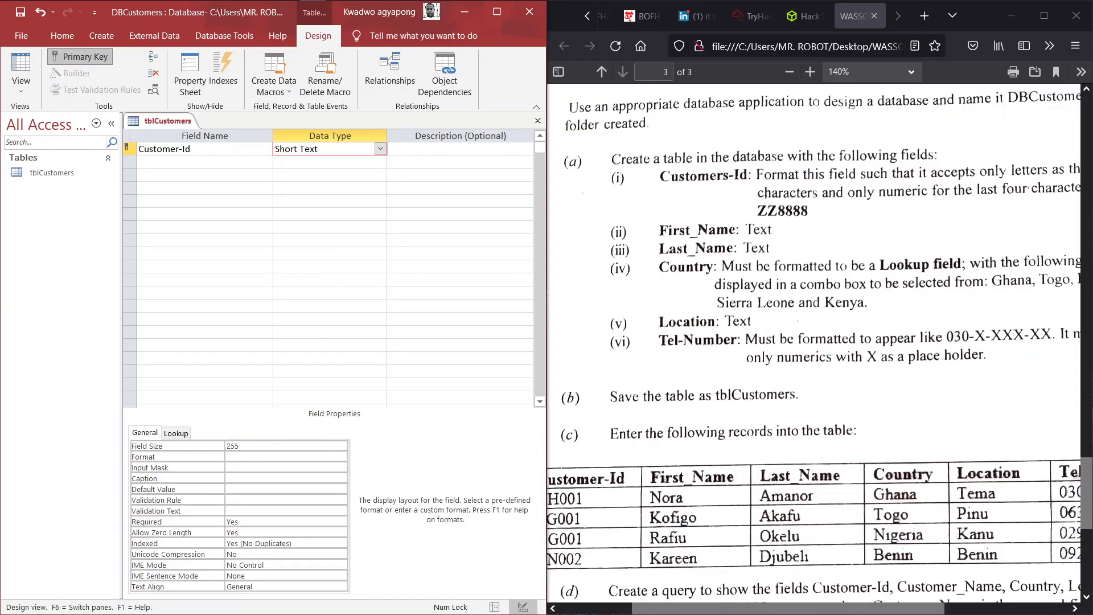
left_click(251, 468)
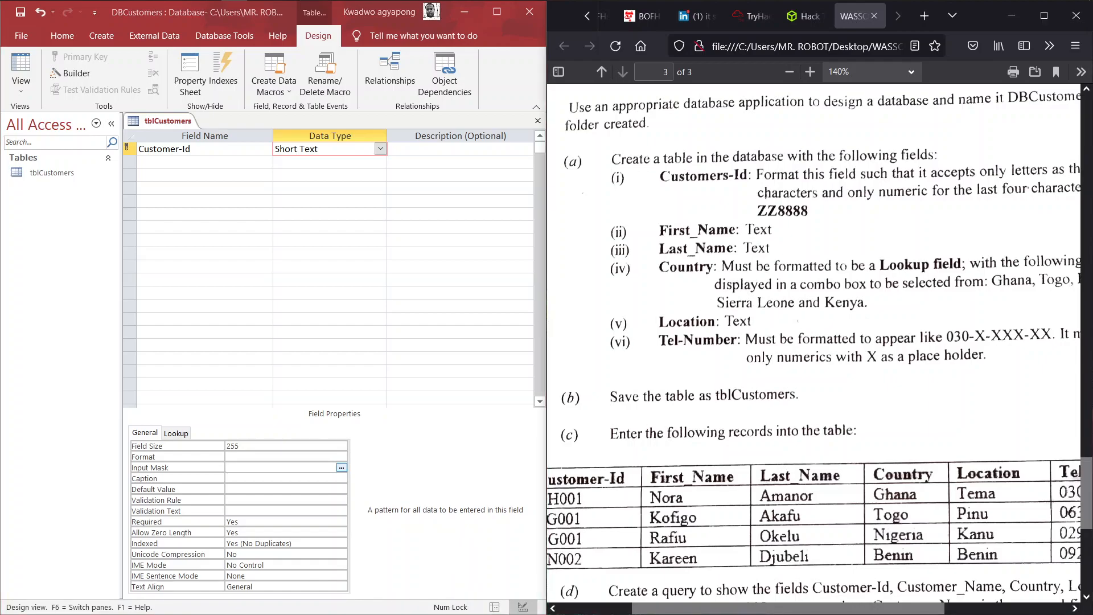
scroll(814, 347, "right", 5)
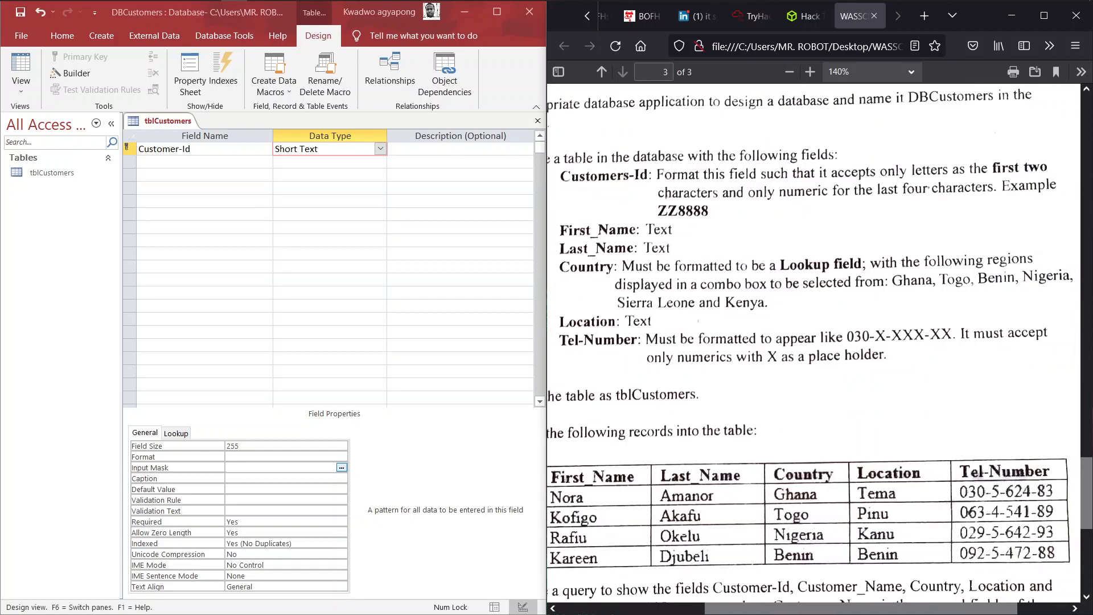
left_click(230, 478)
left_click(341, 468)
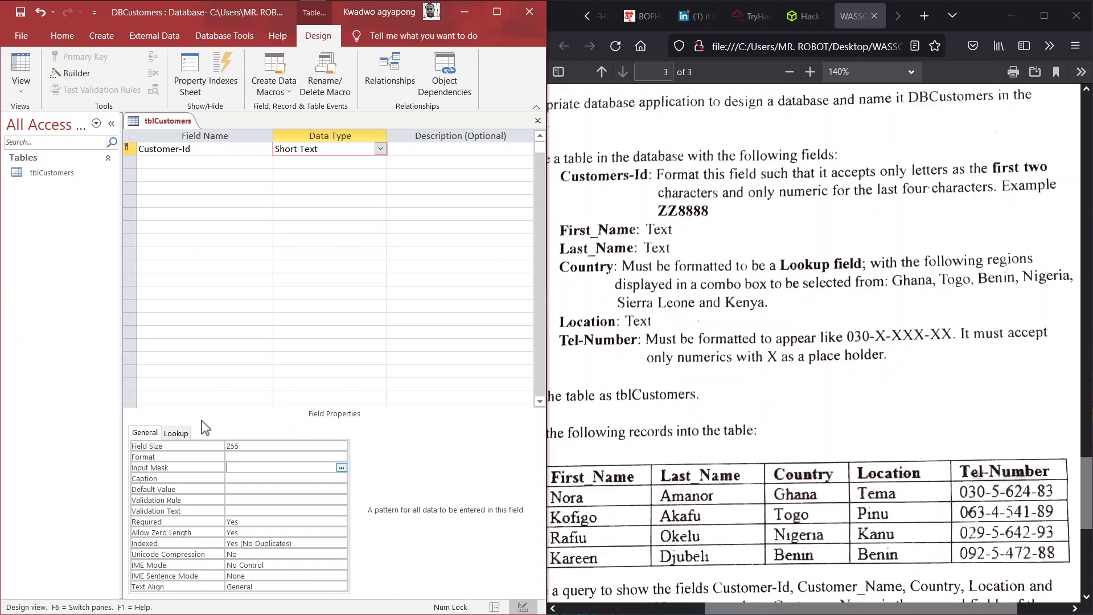
left_click(251, 479)
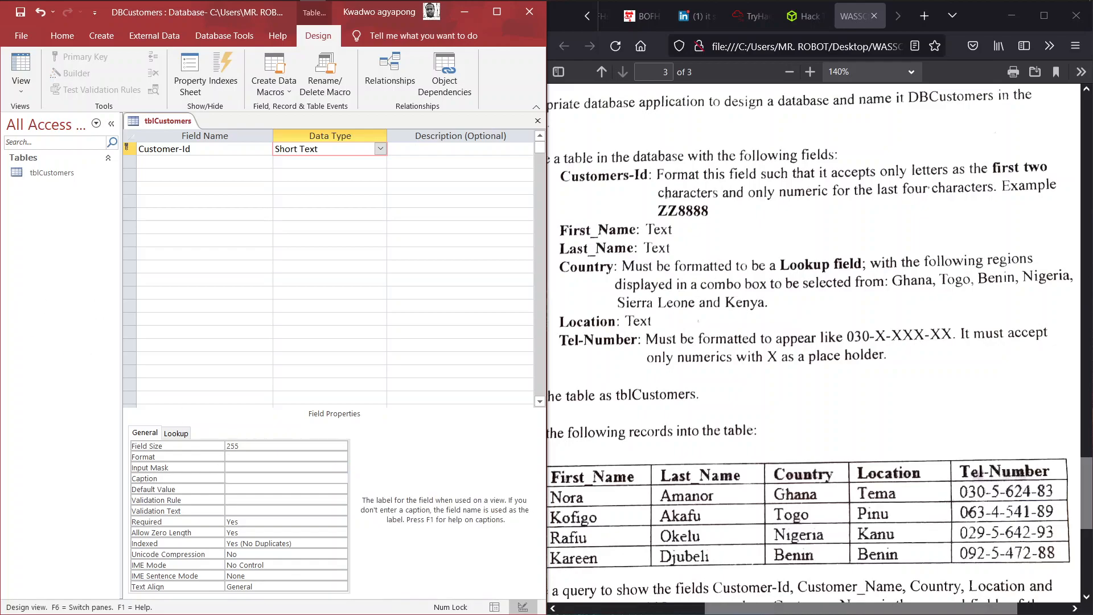
left_click(241, 468)
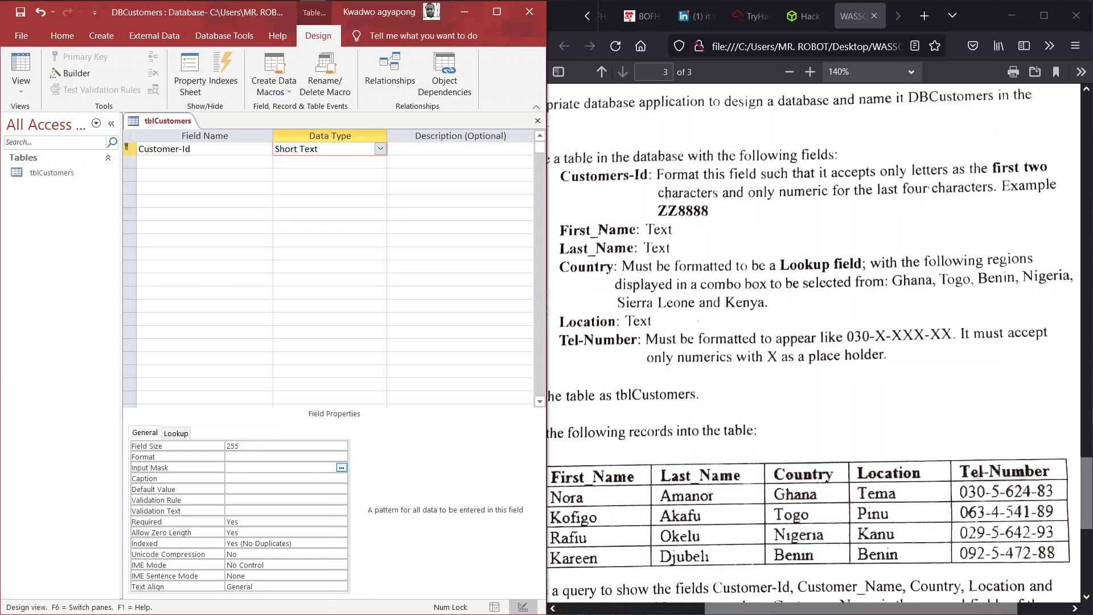
left_click(687, 248)
key("Left")
key("Left")
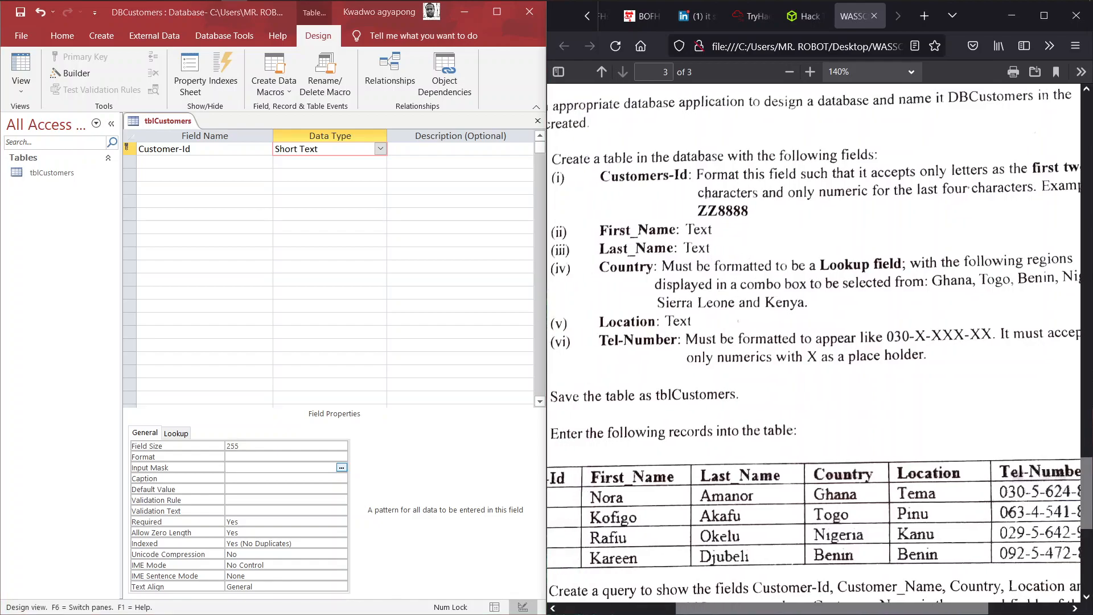
key("Up")
key("Right")
key("Right")
key("Right")
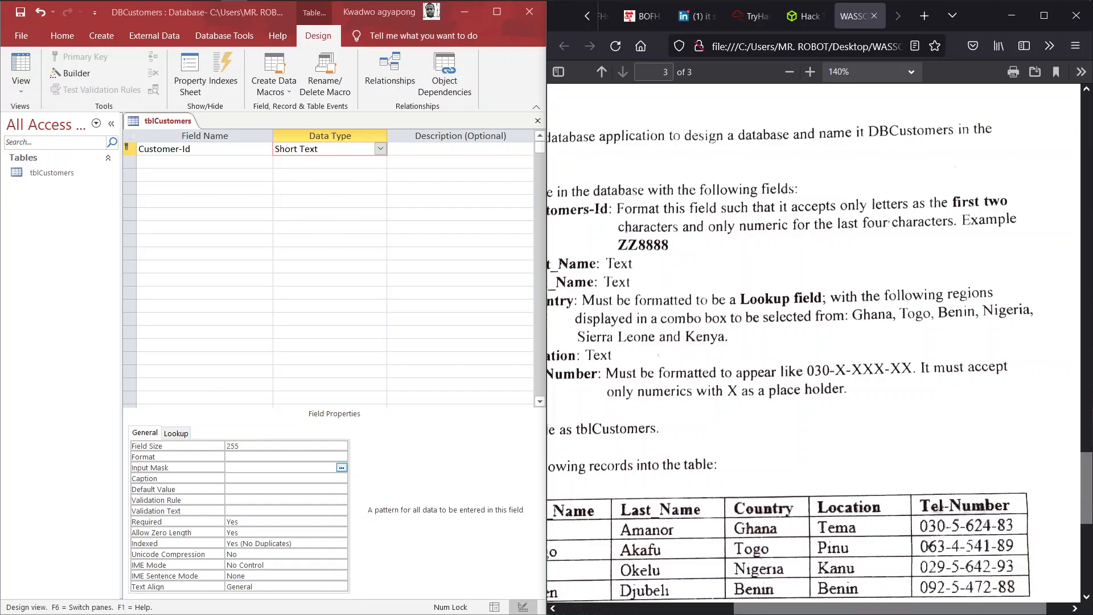
left_click(229, 467)
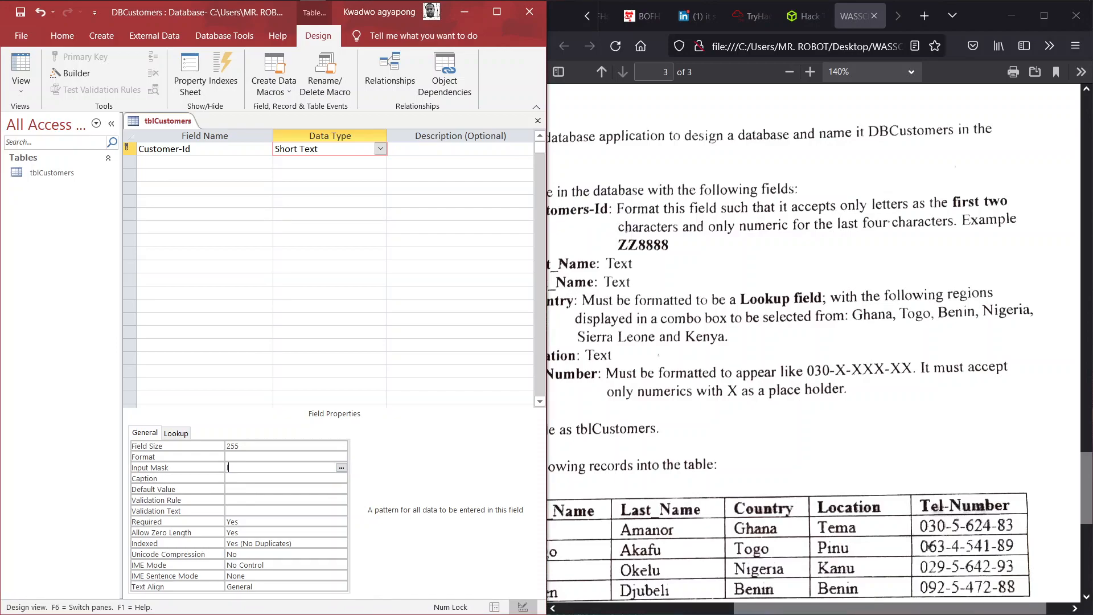
- Type LL as the start of the Customer-Id input mask
key("Caps_Lock")
type("L")
type("L")
- Switch to the exam PDF and scroll through it to check the input mask requirements
key("alt+Tab")
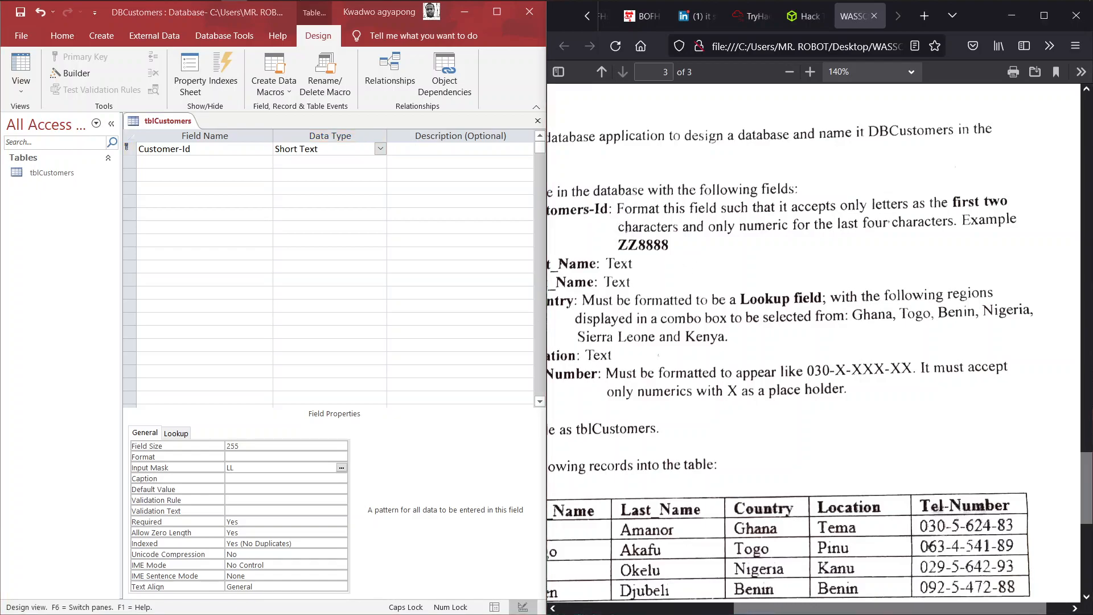
scroll(667, 256, "left", 3)
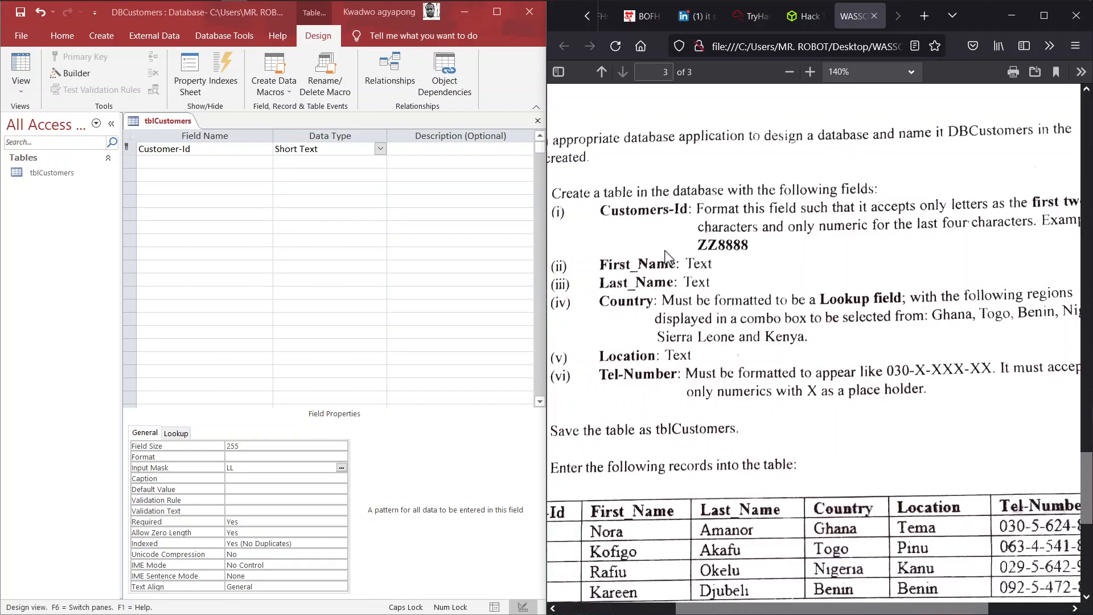
scroll(667, 257, "down", 2)
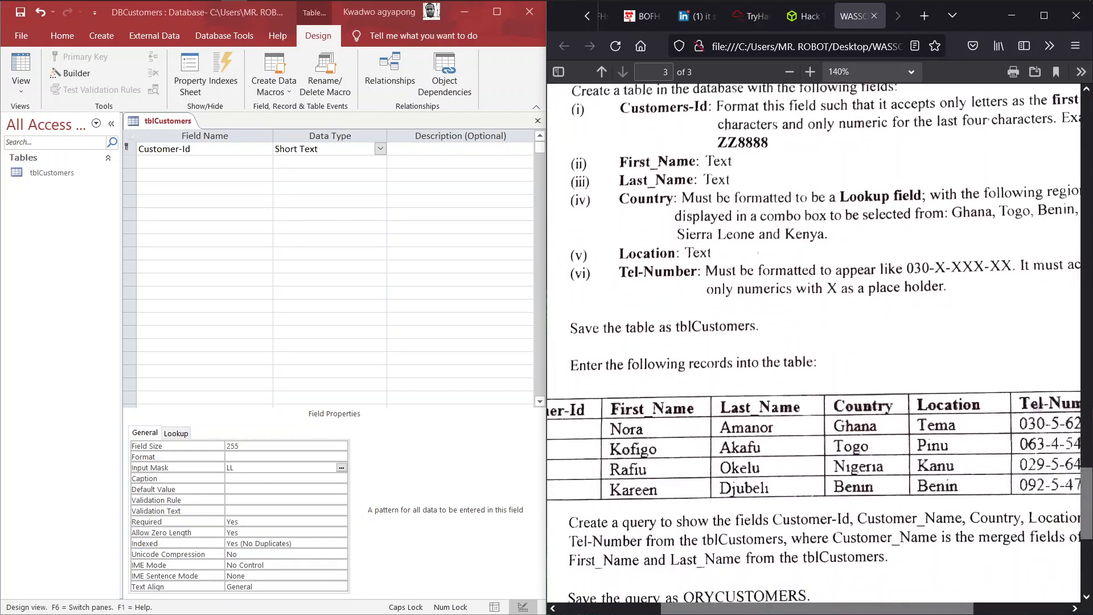
scroll(666, 257, "left", 3)
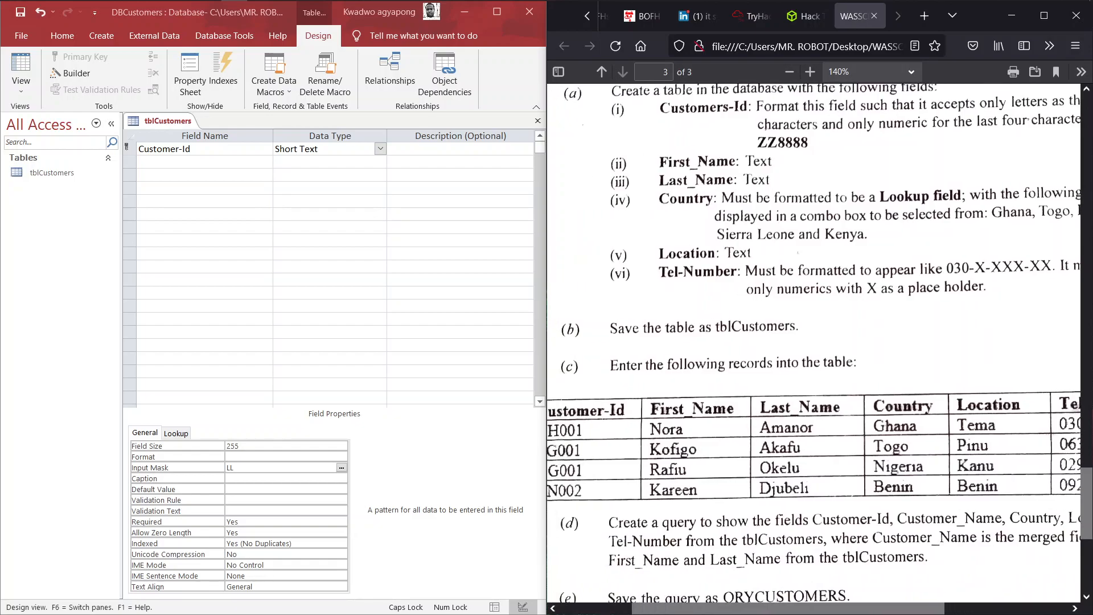
scroll(666, 257, "down", 3)
scroll(666, 257, "down", 1)
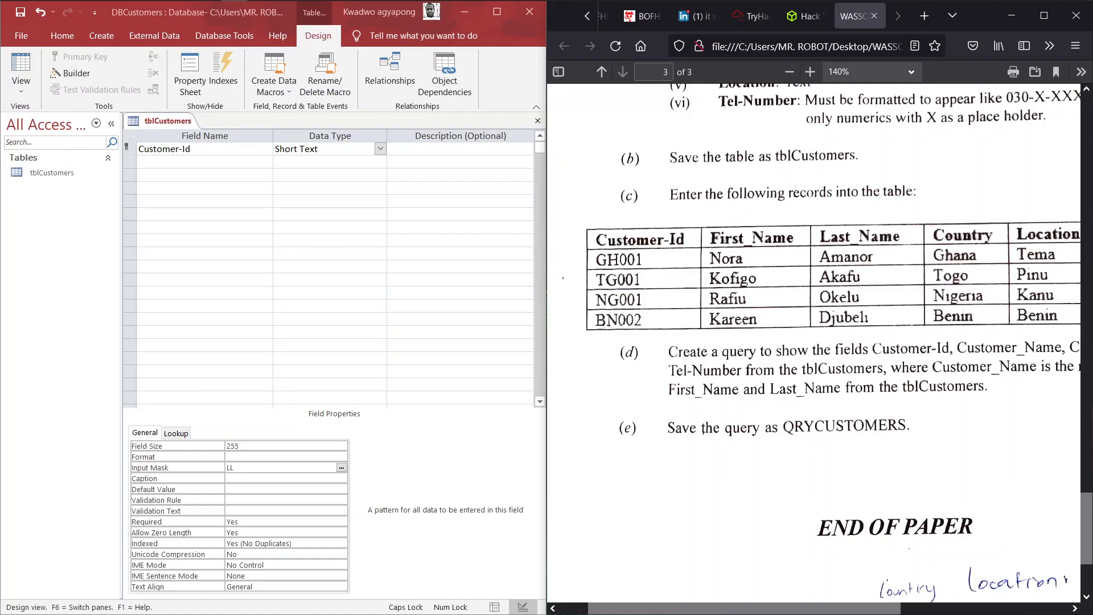
scroll(654, 278, "up", 3)
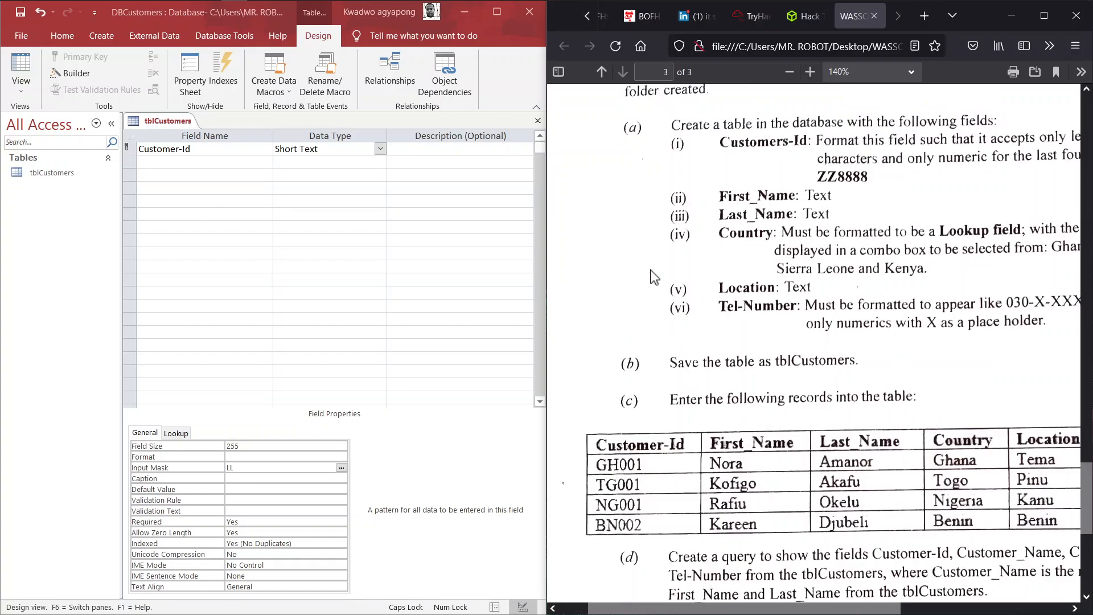
scroll(654, 278, "right", 1)
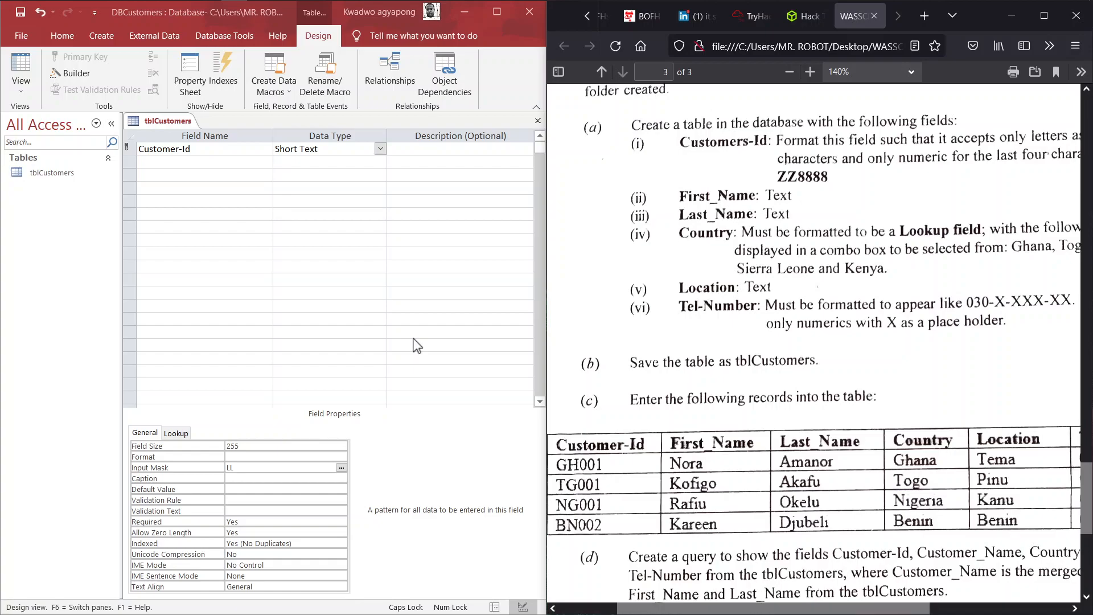
- Append 9999 so the Customer-Id input mask reads LL9999, then go to the second field row
left_click(254, 472)
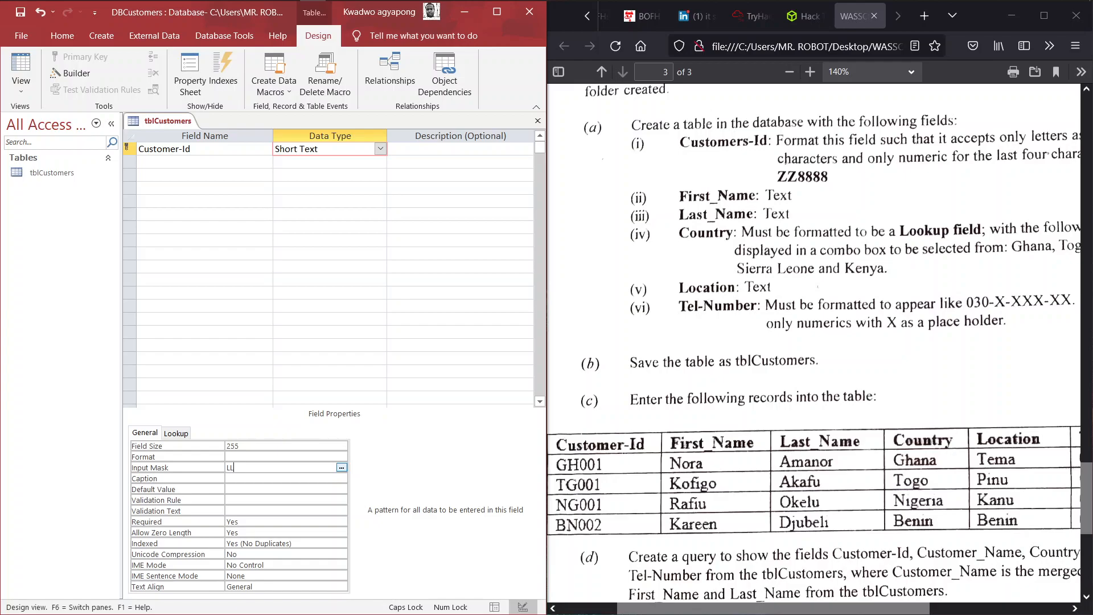
type("9999")
key("Return")
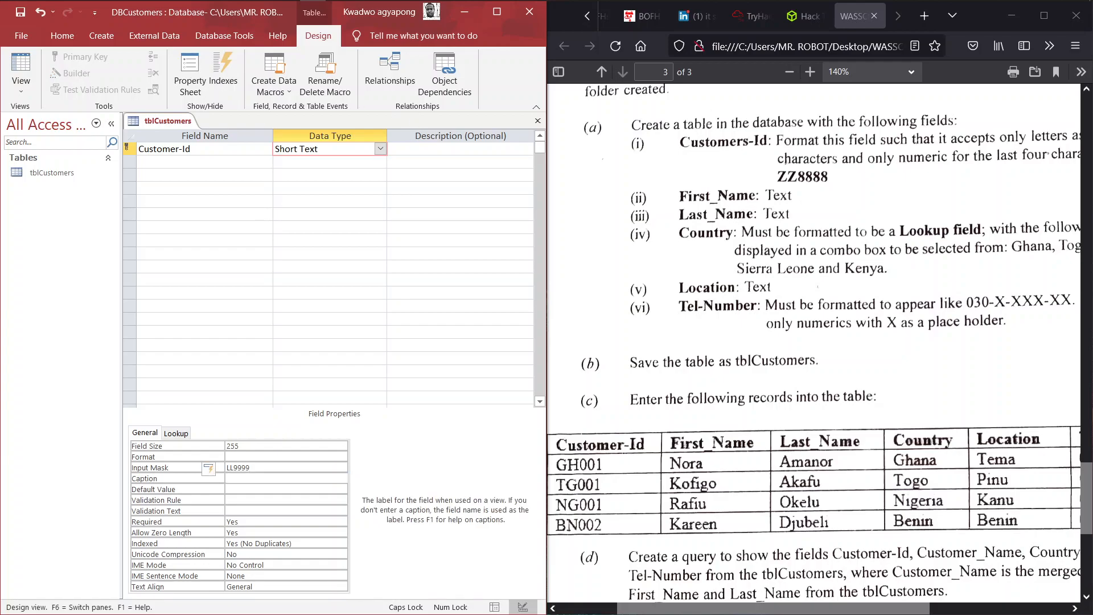
left_click(205, 162)
left_click(754, 183)
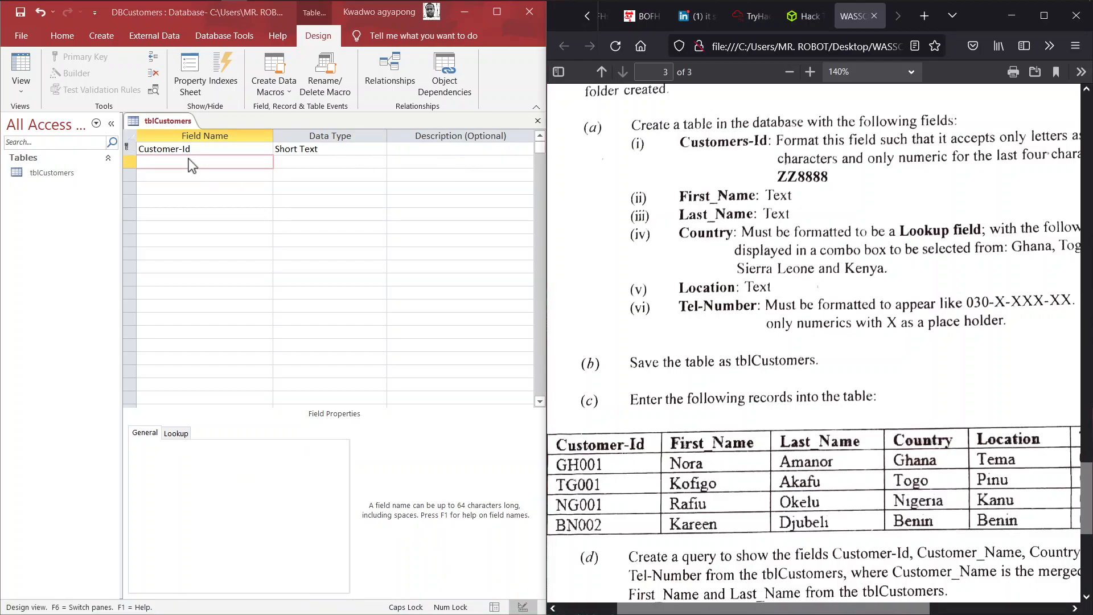
- Add a First_Name field as Short Text in the second row
key("r")
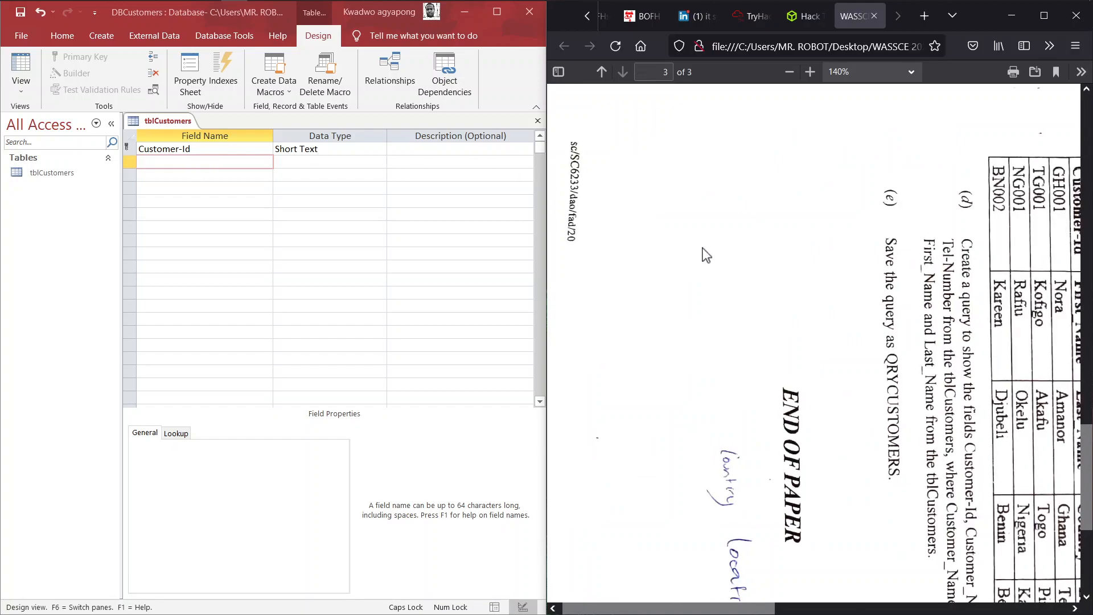
key("r")
key("r")
scroll(706, 254, "right", 4)
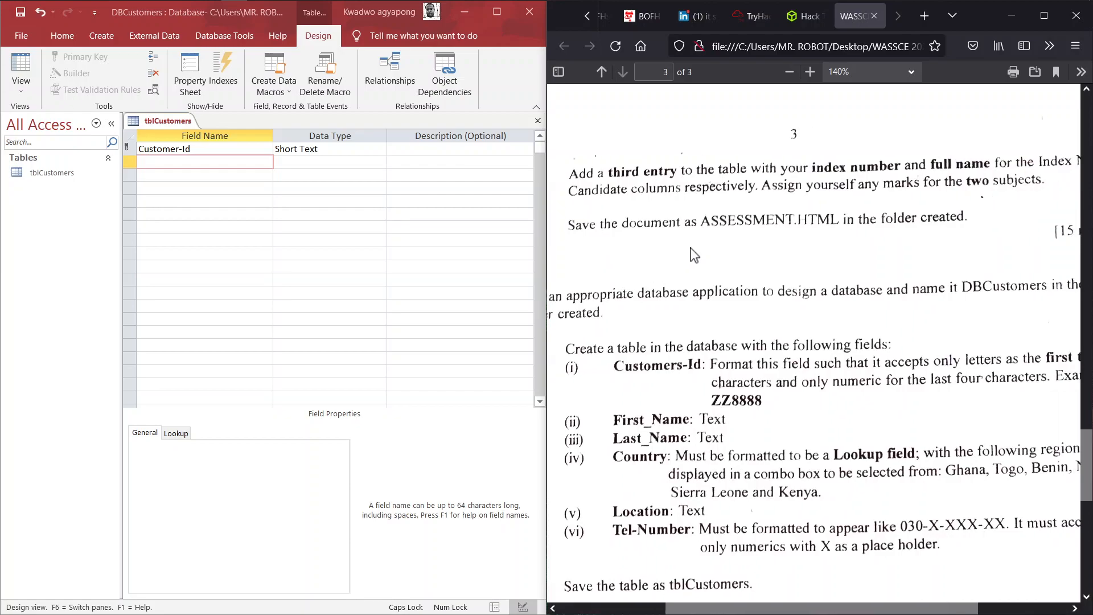
scroll(693, 254, "down", 3)
scroll(692, 250, "left", 2)
scroll(692, 250, "down", 1)
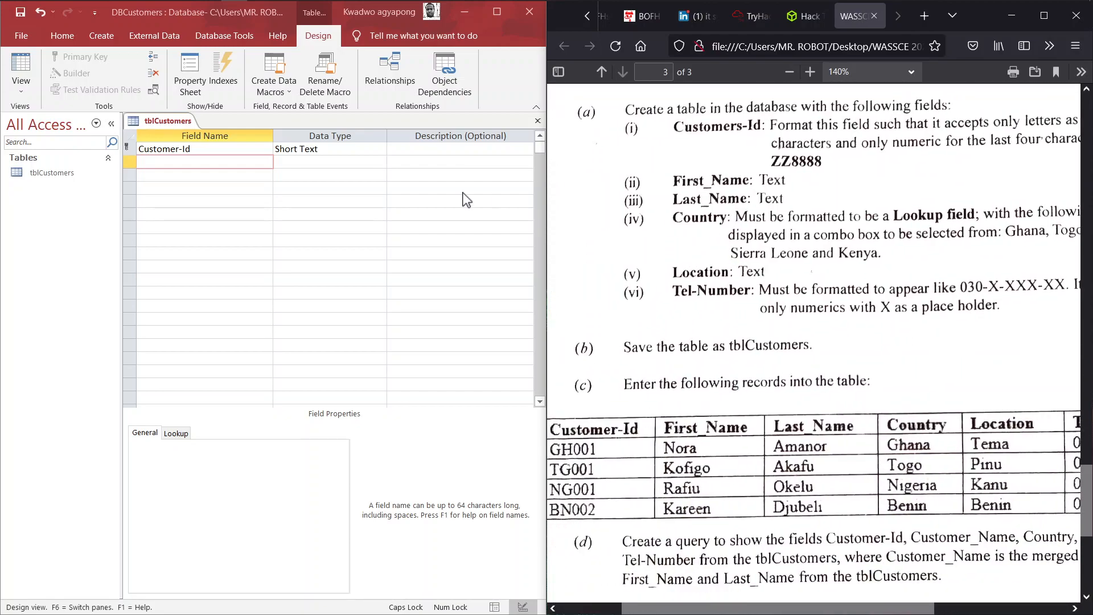
left_click(200, 162)
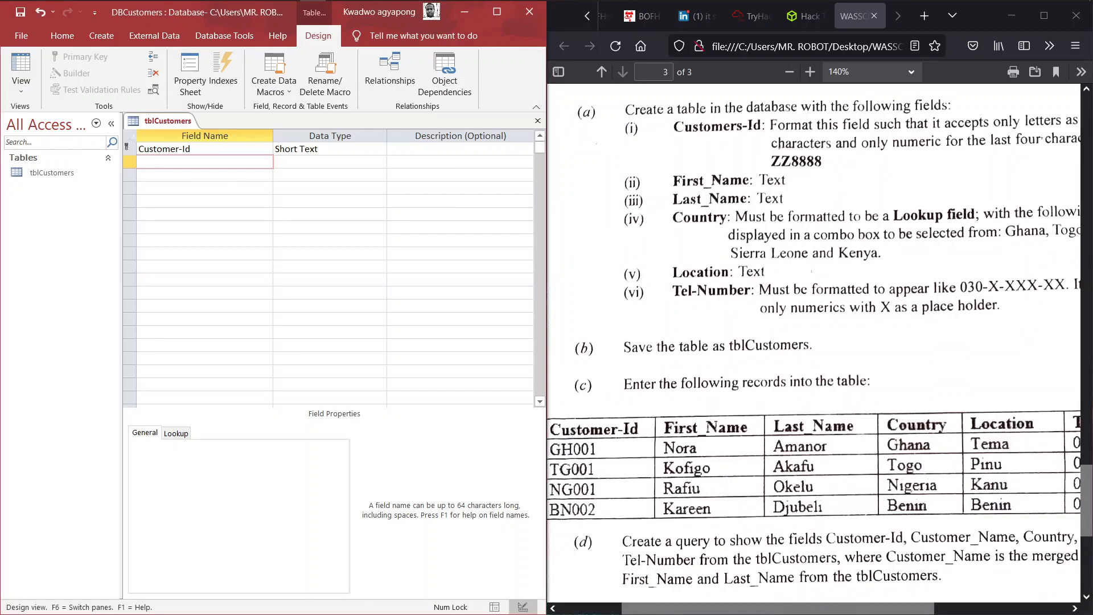
type("First_Name")
key("Tab")
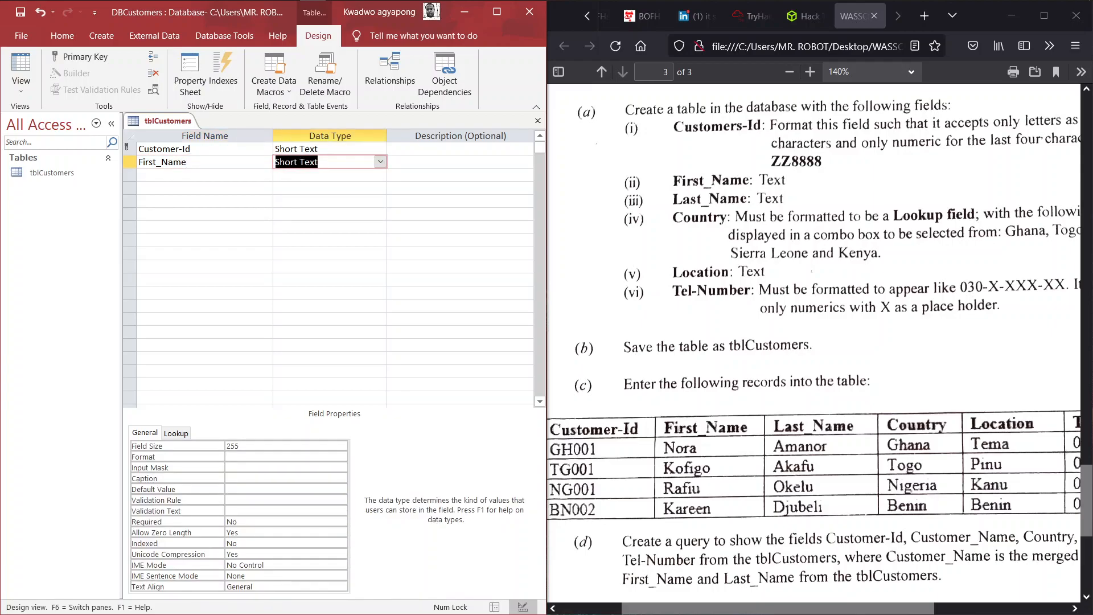
- Add a Last_Name field as Short Text in the third row
key("Down")
key("Left")
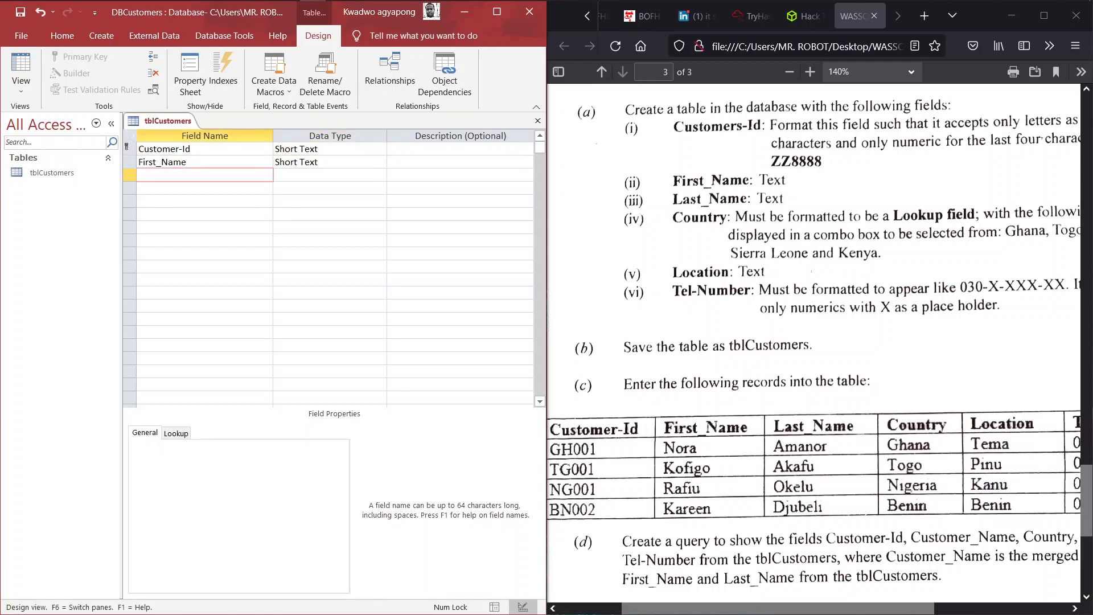
type("Last_Name")
key("Right")
key("Down")
key("Left")
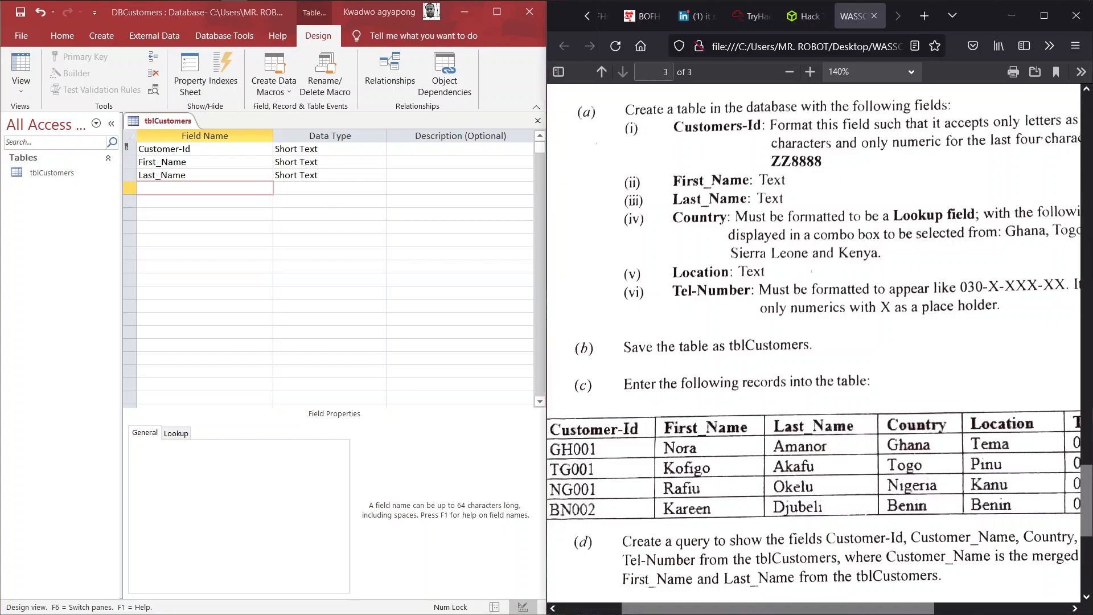
scroll(815, 342, "right", 5)
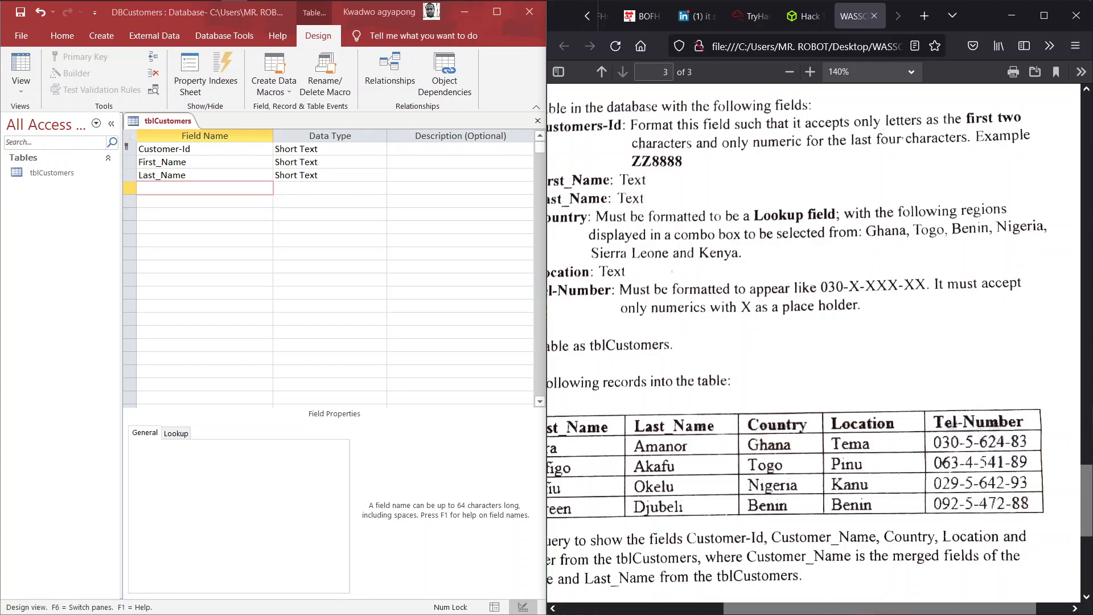
- Name the fourth field Country
left_click(259, 190)
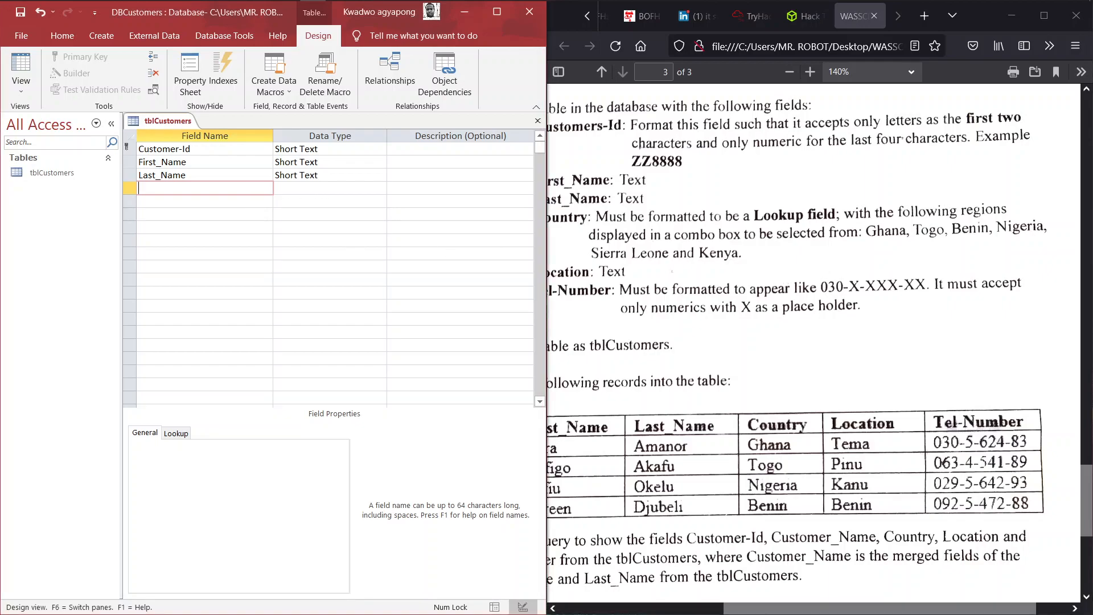
key("Caps_Lock")
type("ountry")
key("Tab")
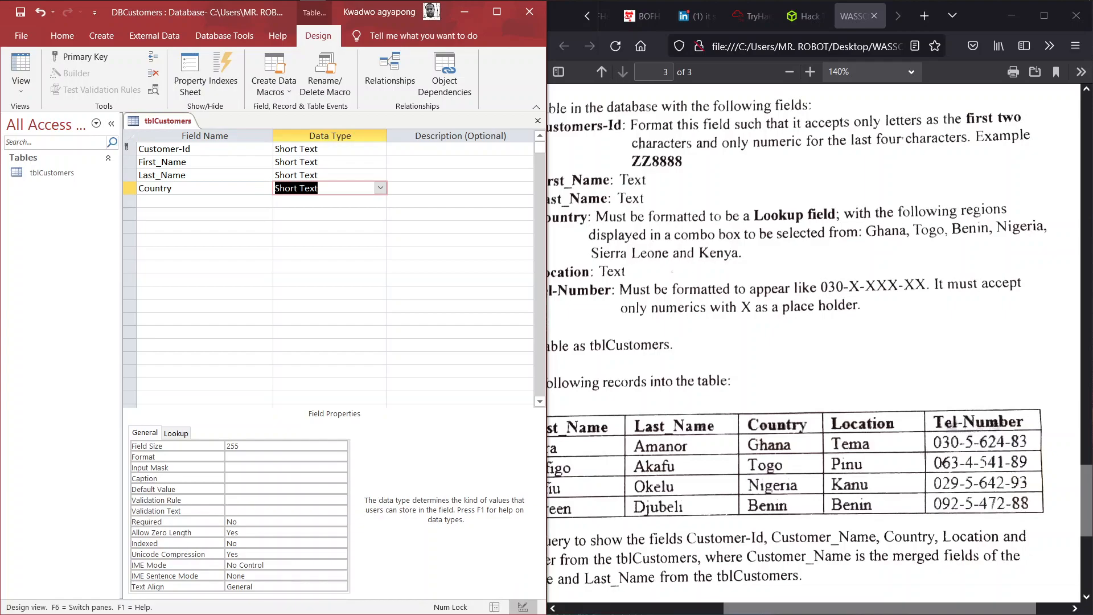
left_click(176, 434)
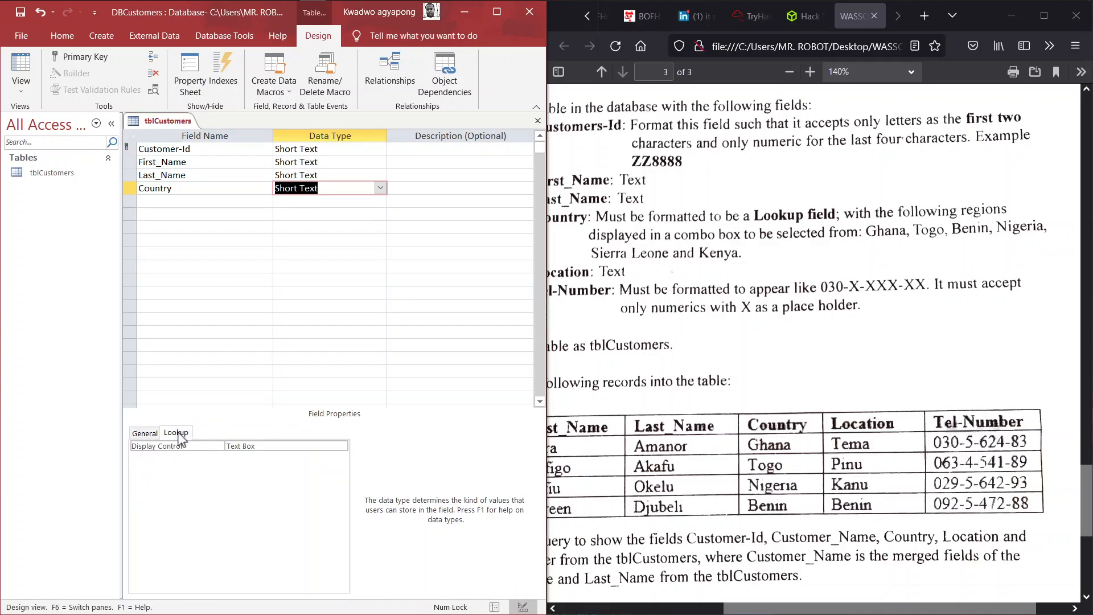
left_click(150, 434)
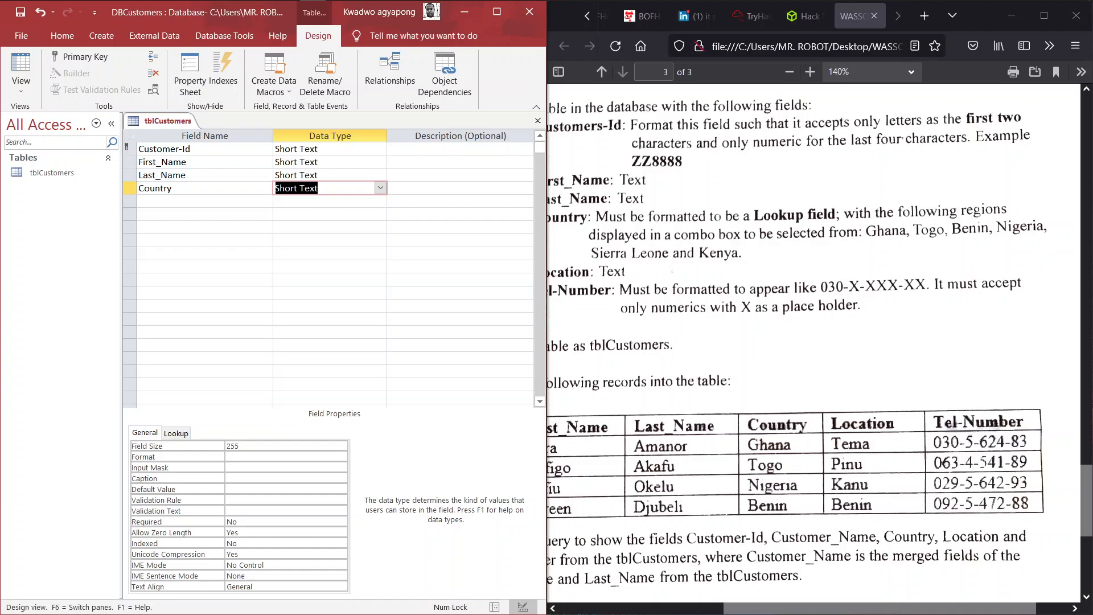
- Maximize Access and choose Lookup Wizard... as Country's data type
left_click(497, 12)
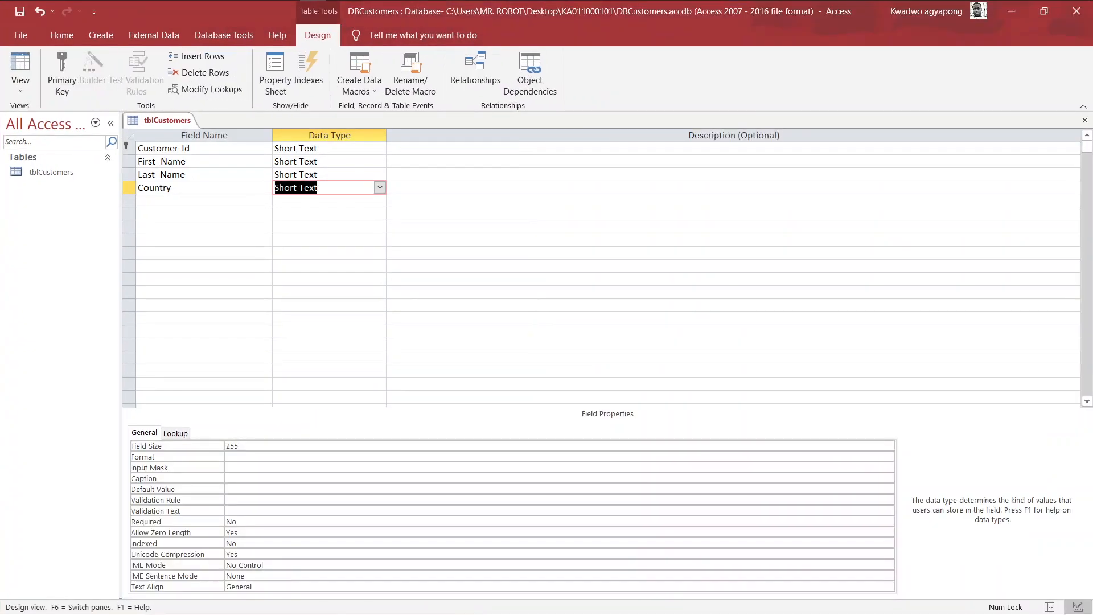
left_click(379, 187)
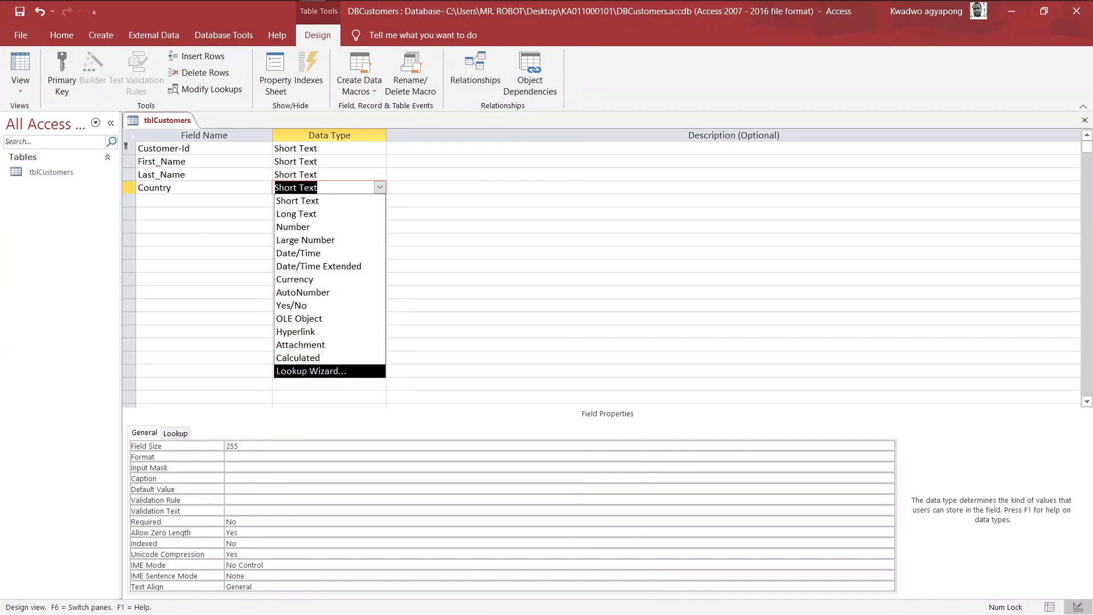
left_click(380, 384)
left_click(336, 240)
left_click(275, 200)
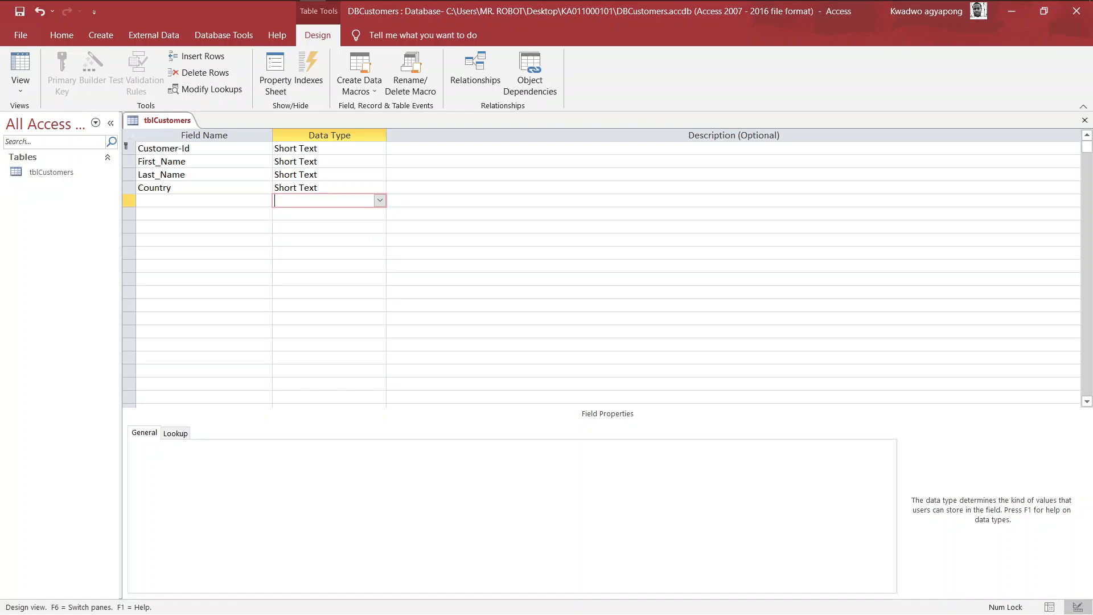
left_click(304, 187)
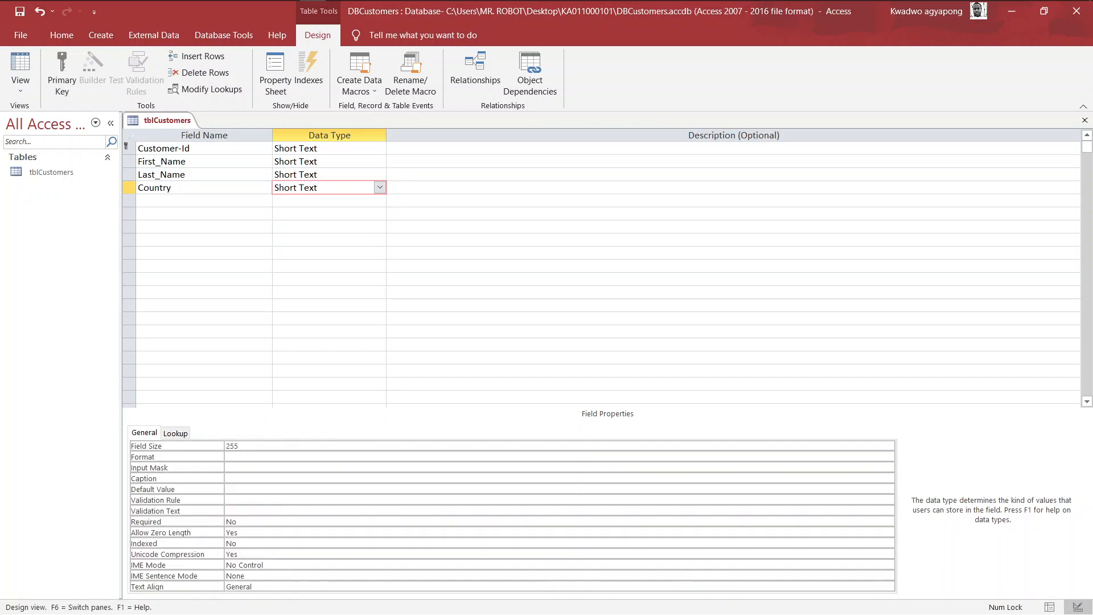
left_click(380, 188)
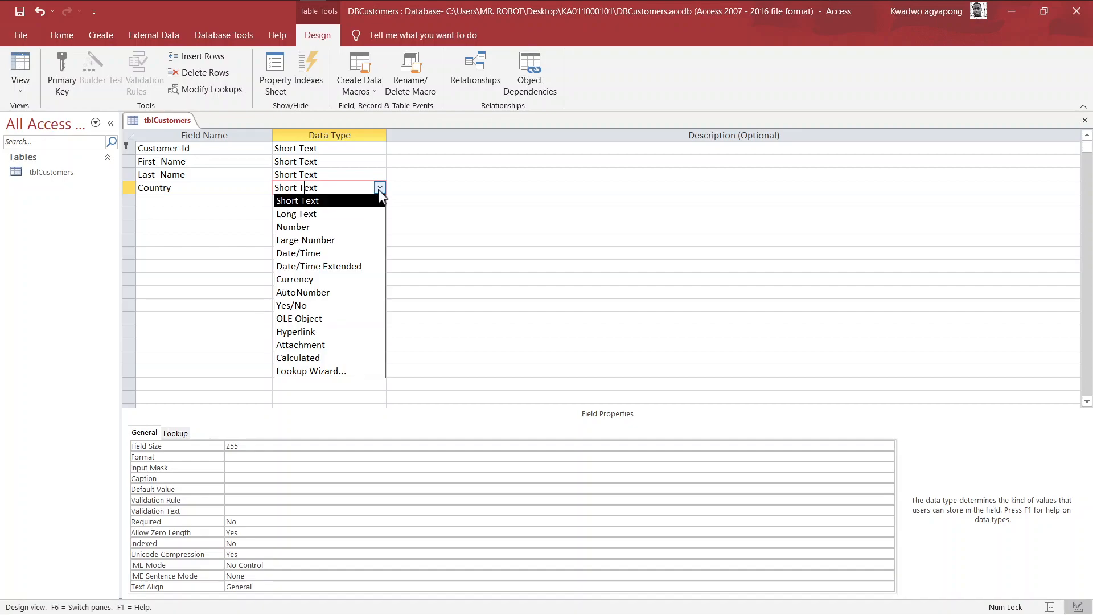
left_click(344, 369)
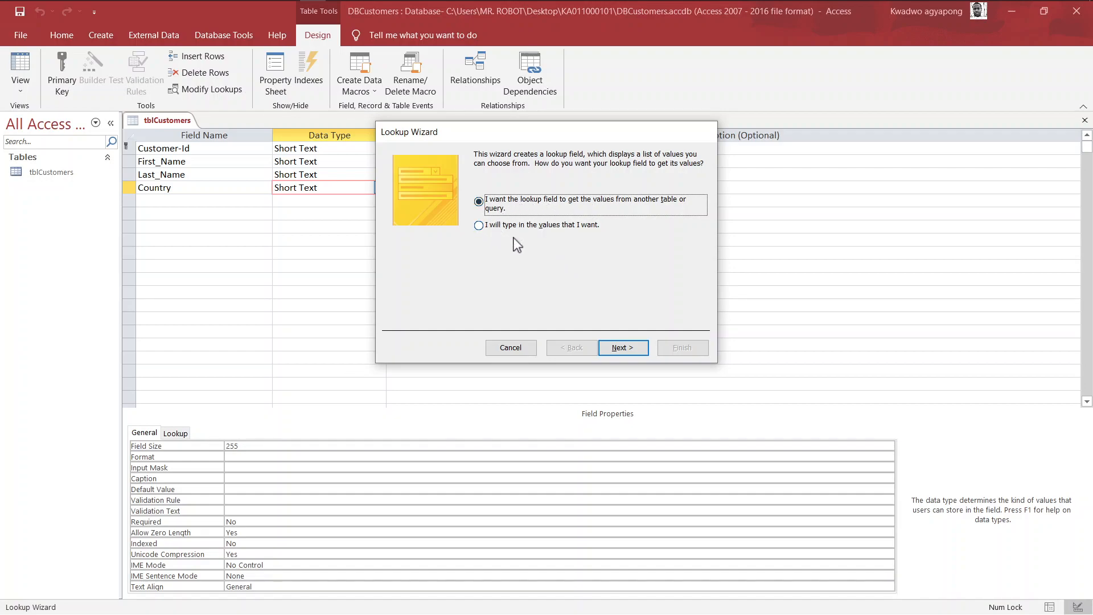
- Choose to type the lookup values yourself and go to the values grid
left_click(480, 225)
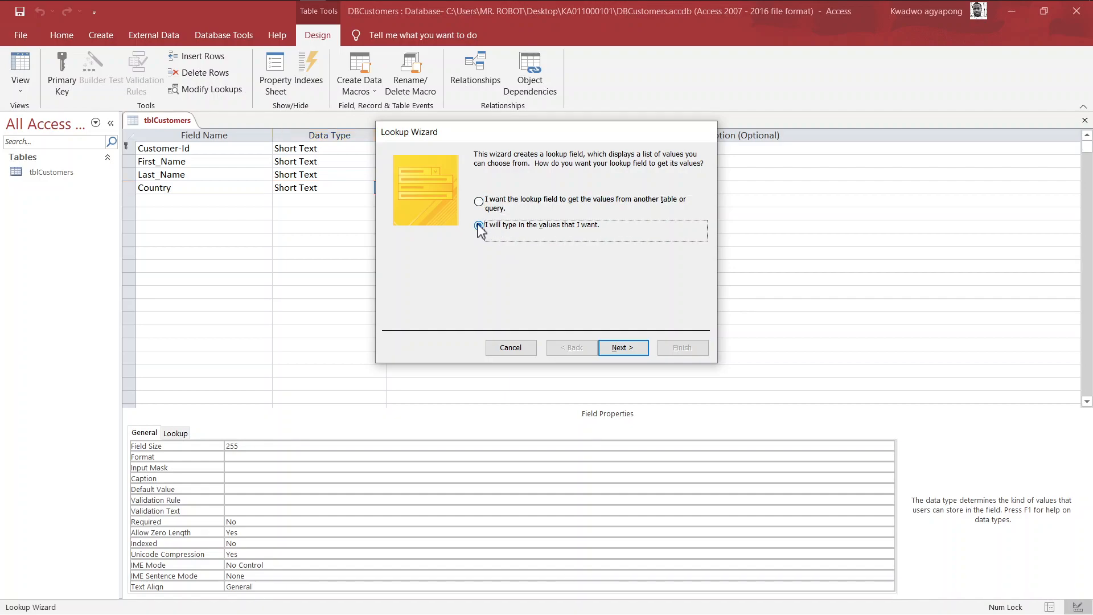
left_click(621, 348)
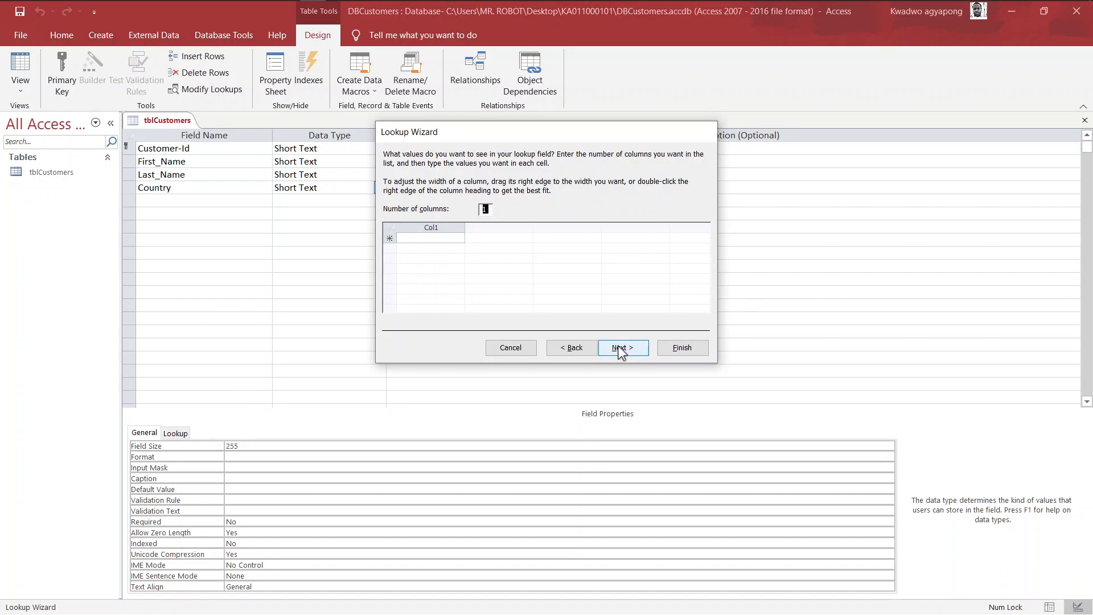
left_click(430, 238)
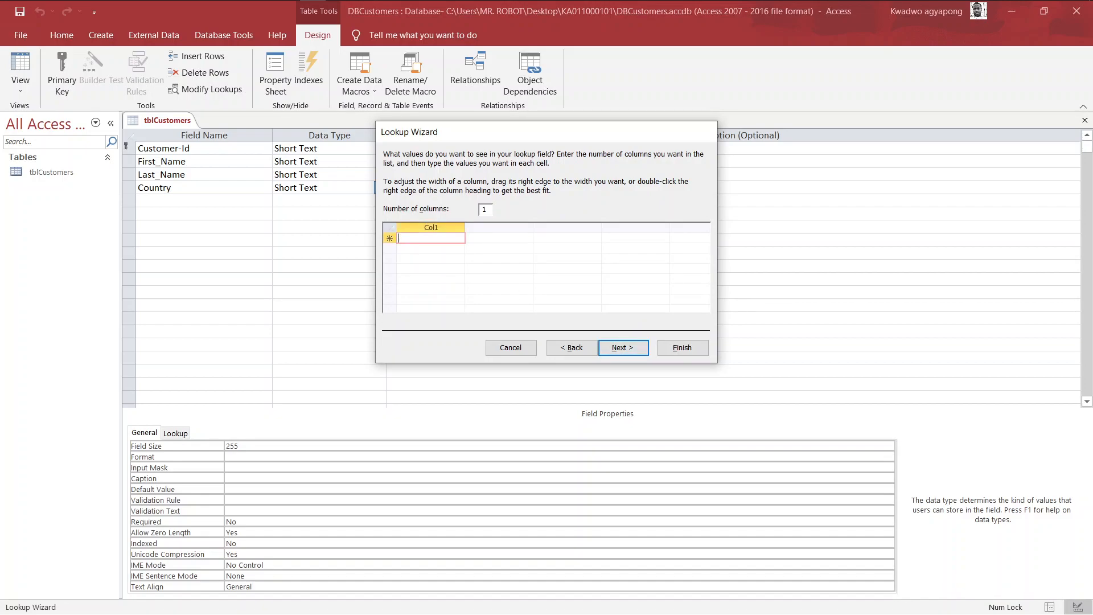
- Snap Access to the left half beside the exam paper, keeping the wizard visible
key("super+Tab")
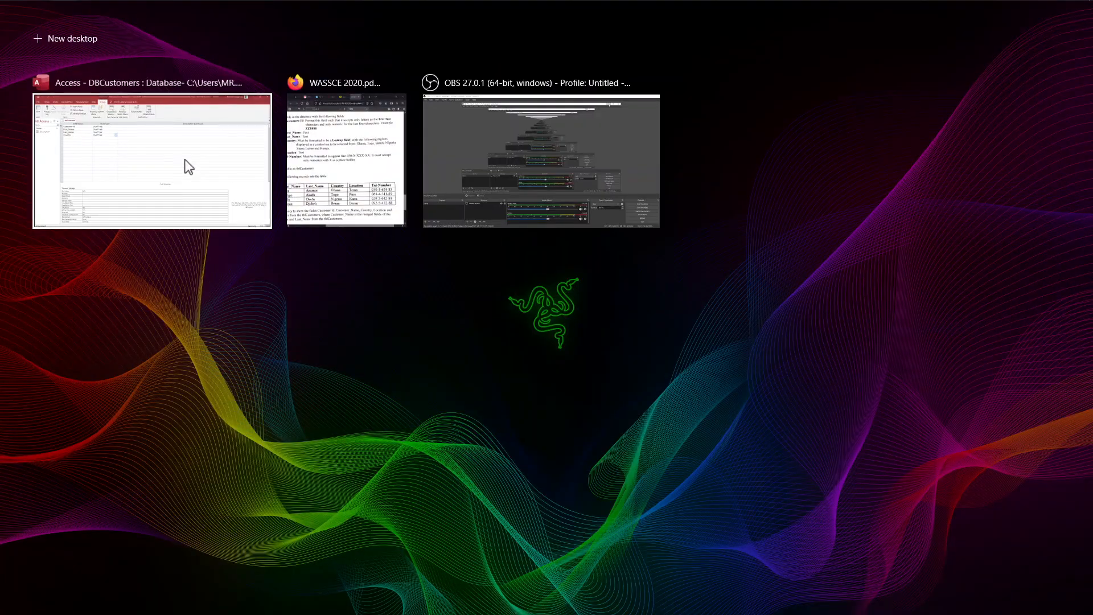
right_click(195, 171)
left_click(211, 173)
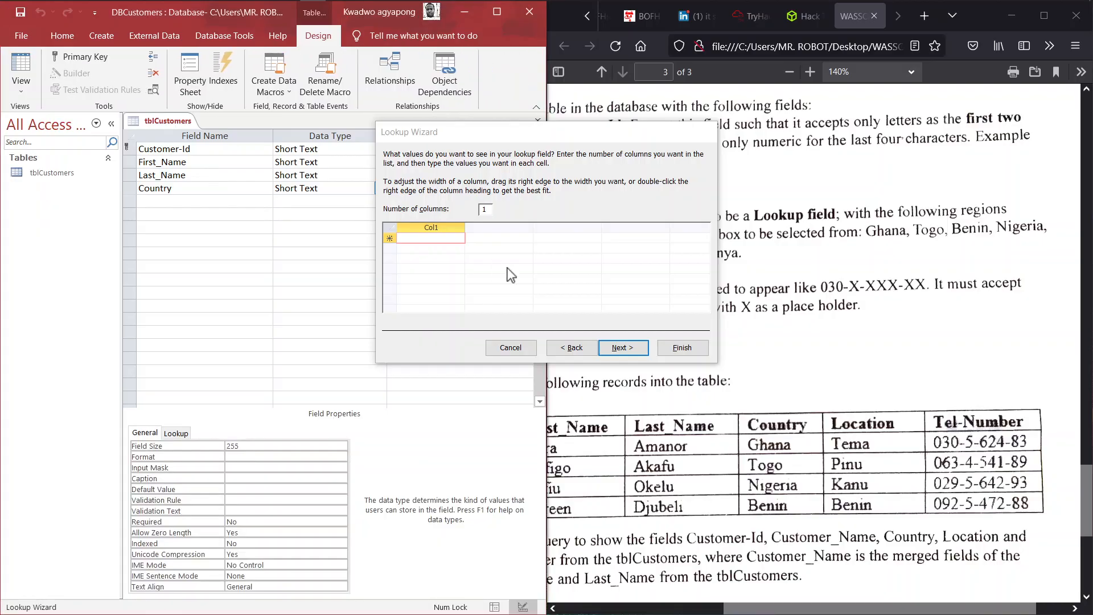
left_click_drag(563, 137, 328, 142)
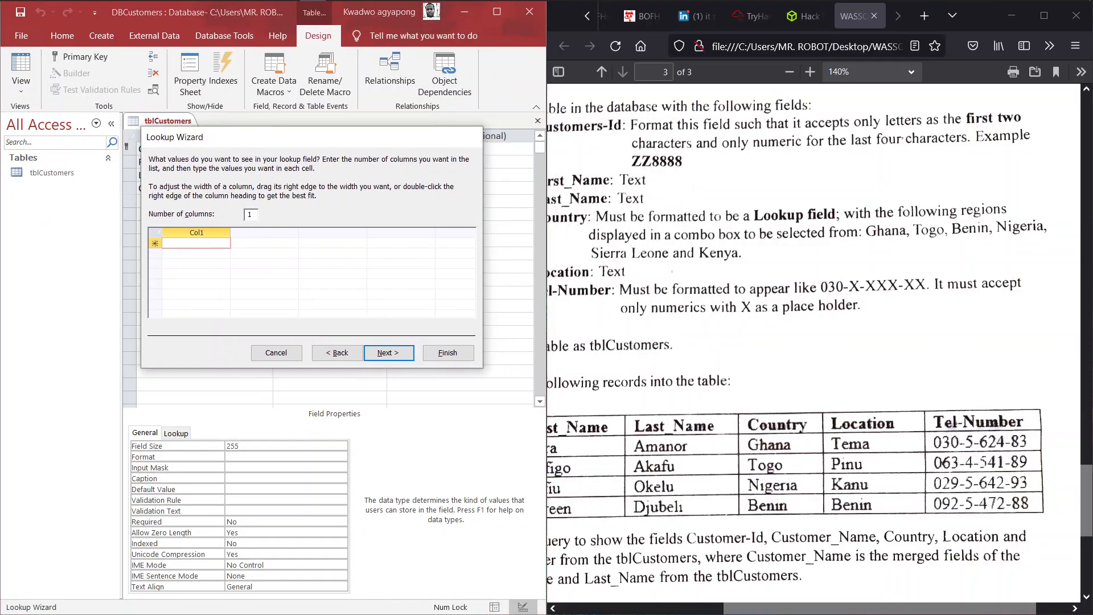
scroll(750, 261, "left", 2)
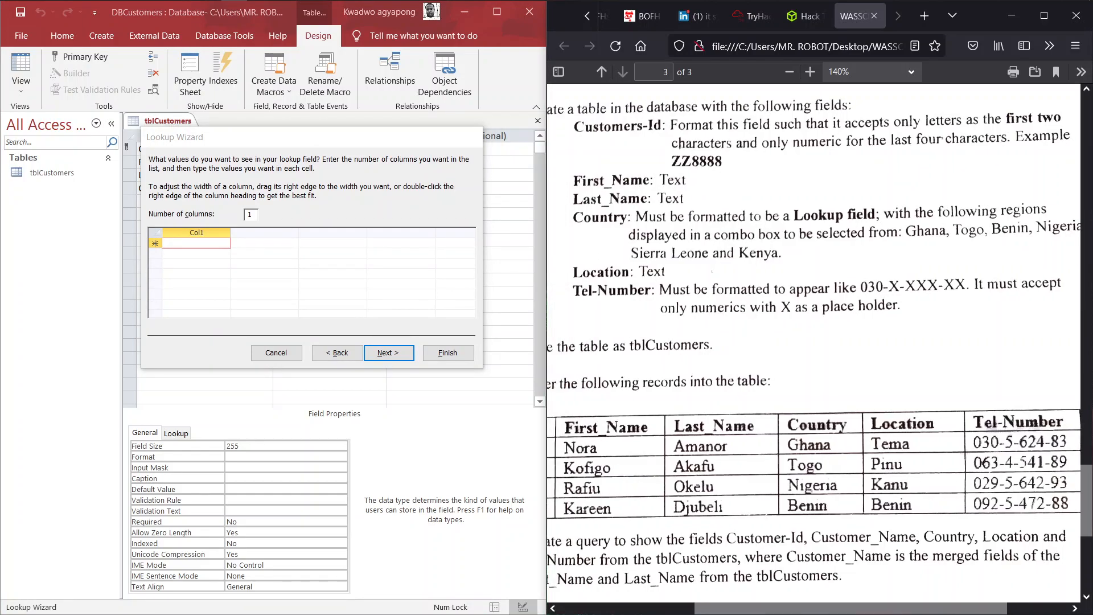
scroll(815, 357, "right", 1)
left_click(207, 253)
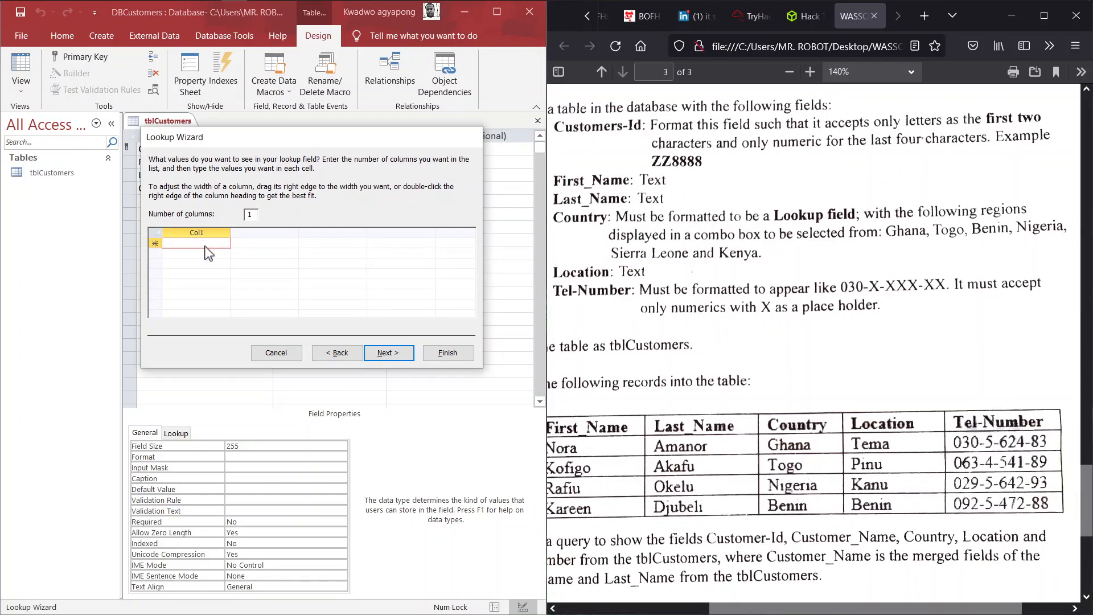
- Enter Benin and Ghana as the first two values in Col1
key("Caps_Lock")
type("G")
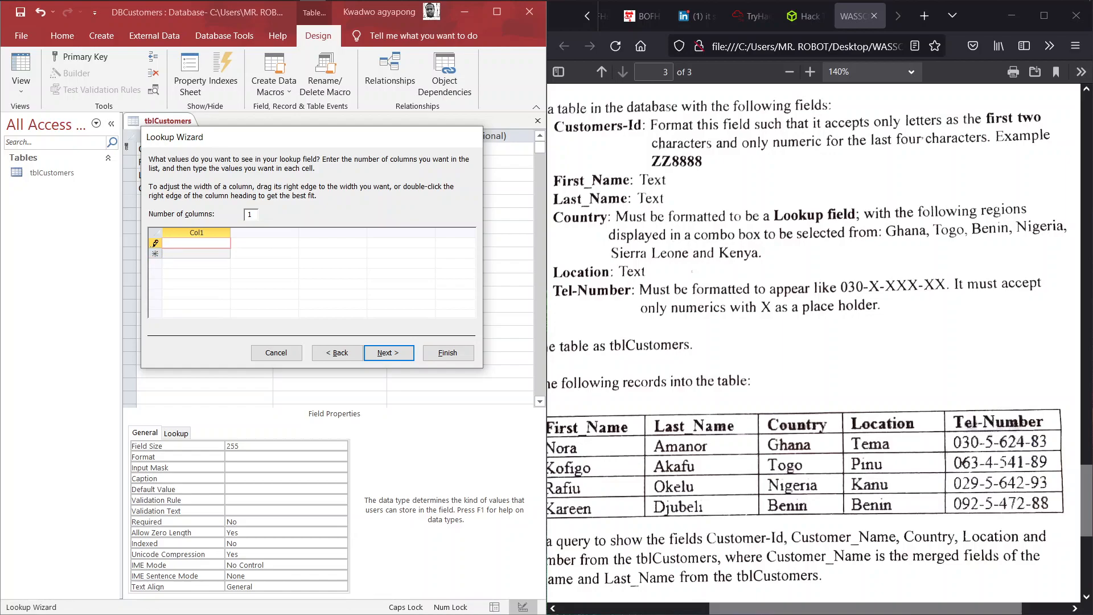
type("B")
key("Caps_Lock")
type("enin")
key("Down")
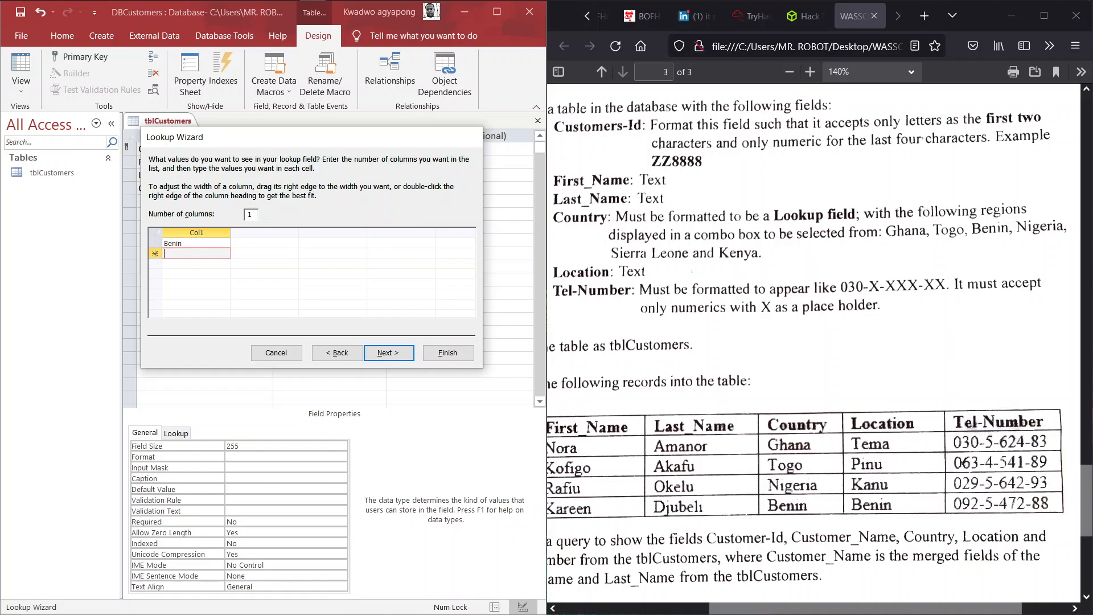
key("Caps_Lock")
type("G")
key("Caps_Lock")
type("hana")
key("Down")
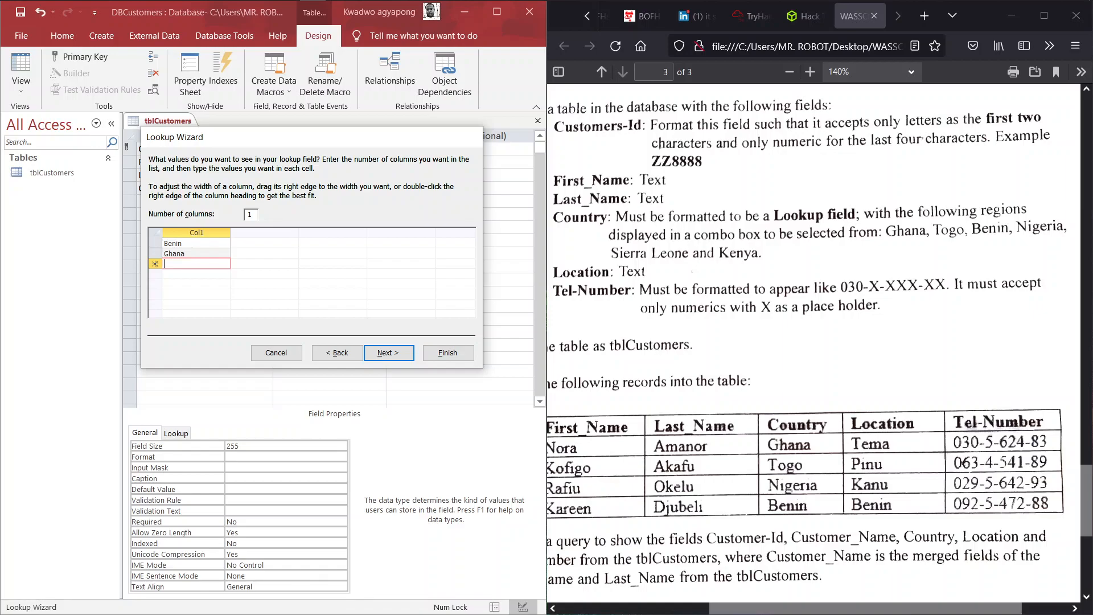
- Add Kenya, Nigeria and Sierra Leone below them in Col1
key("Caps_Lock")
type("K")
key("Caps_Lock")
type("enya")
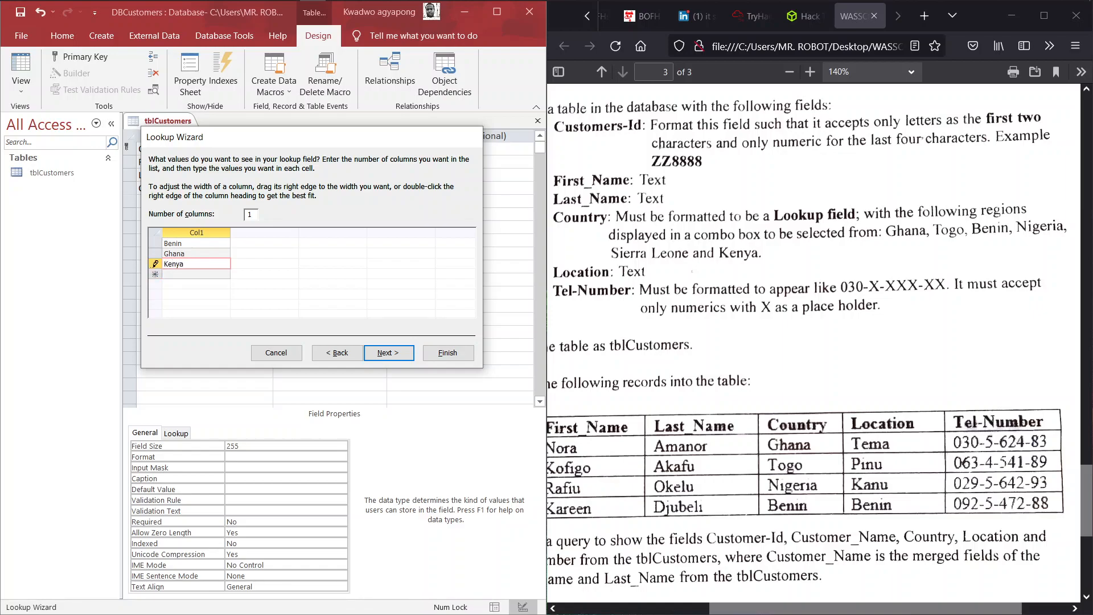
key("Down")
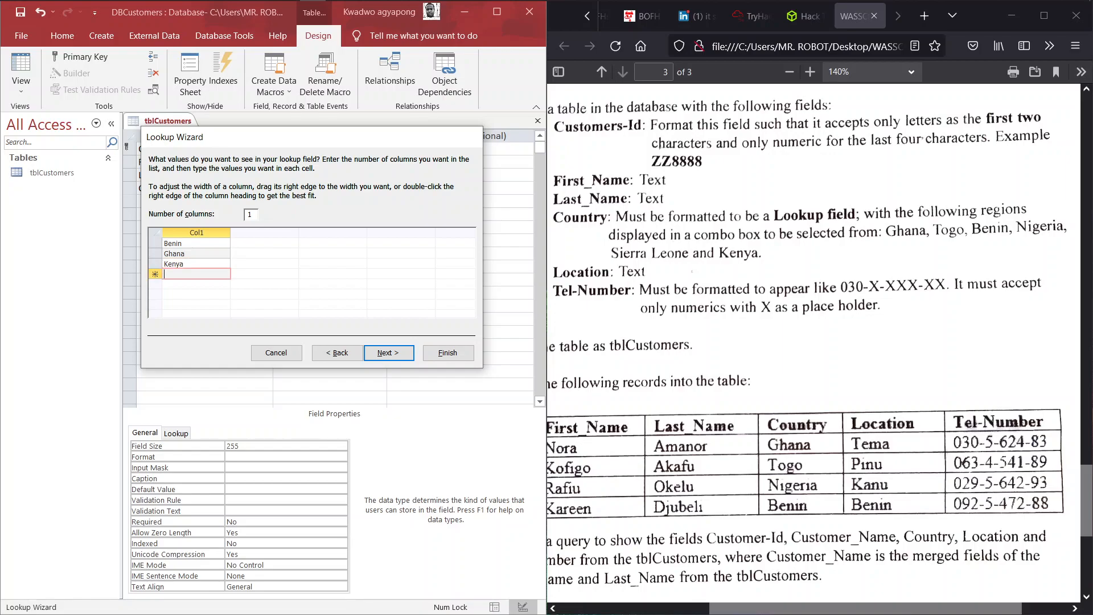
key("Caps_Lock")
type("N")
key("Caps_Lock")
type("igeria")
key("Down")
key("Caps_Lock")
type("S")
key("Caps_Lock")
type("ie")
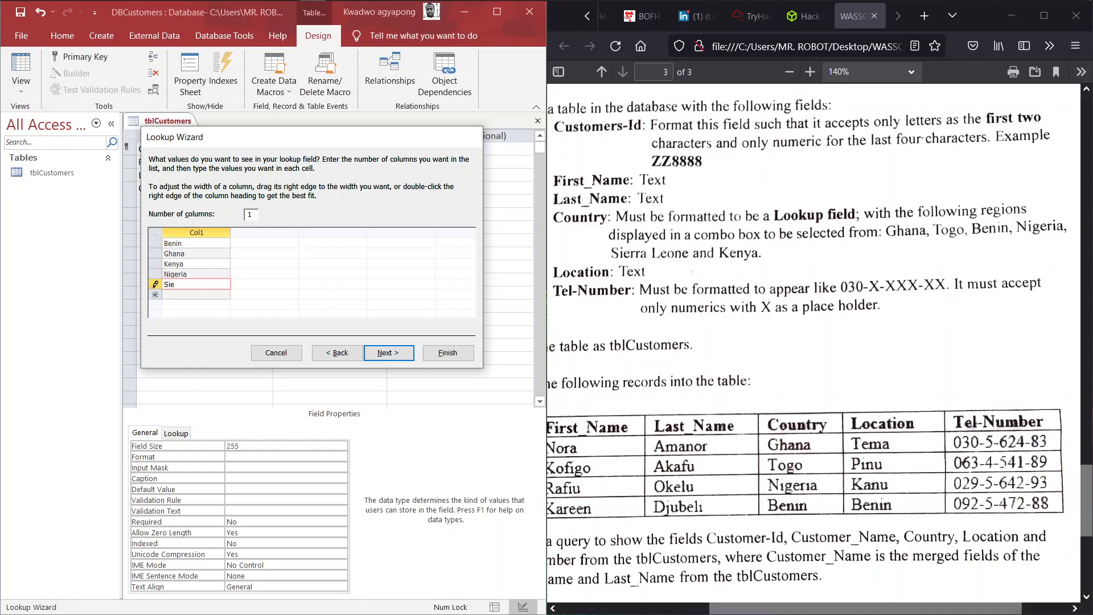
type("rra")
key("Caps_Lock")
type("L")
key("Caps_Lock")
type("eone")
- Keep the label Country, turn on Limit To List, and finish the wizard
left_click(390, 354)
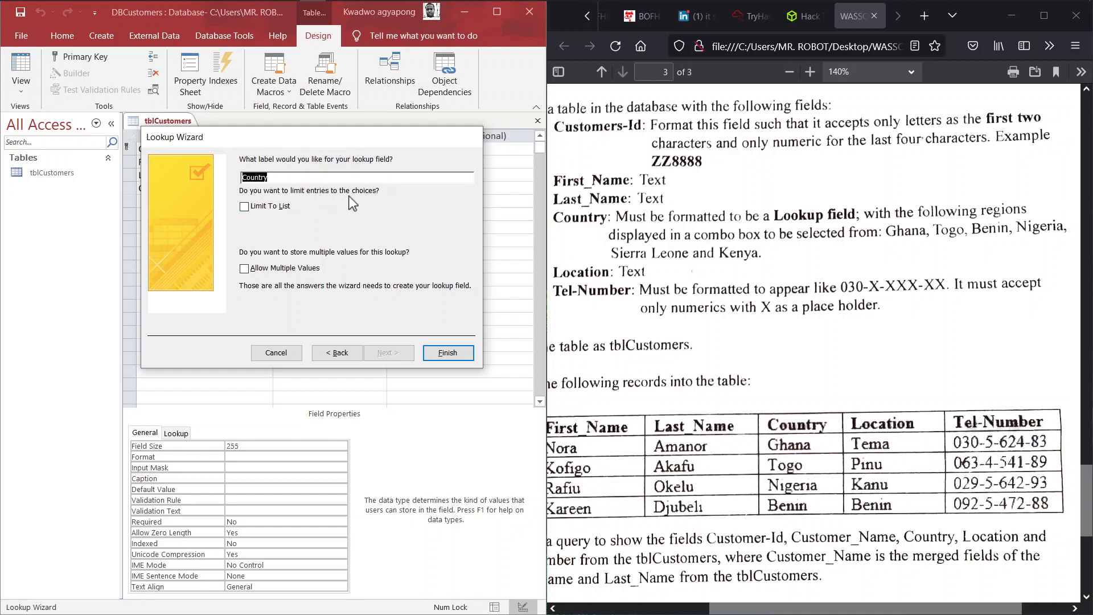
left_click(244, 207)
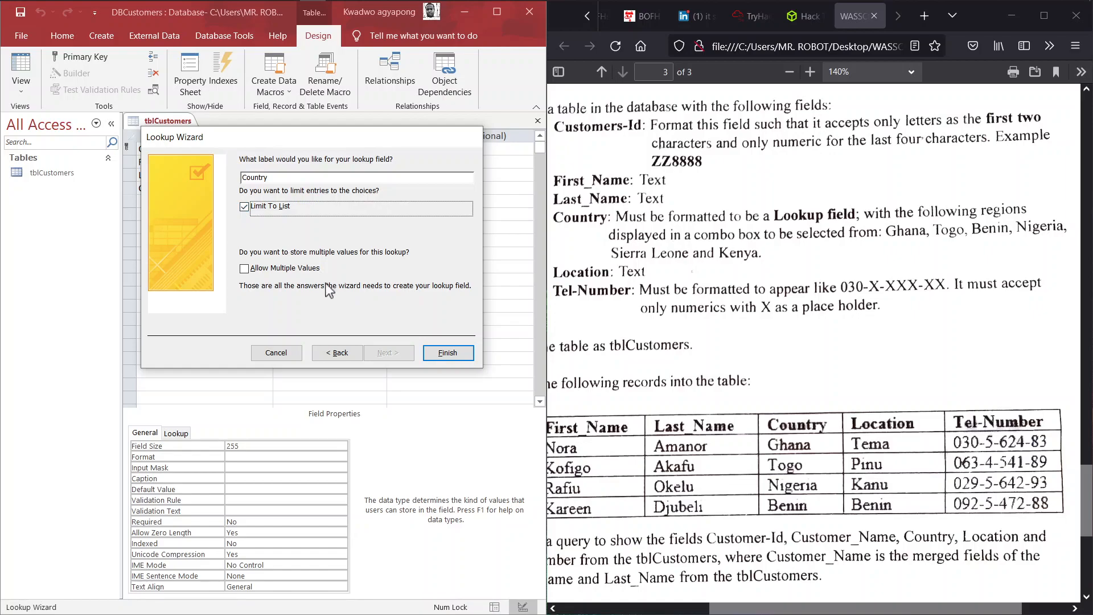
left_click(444, 353)
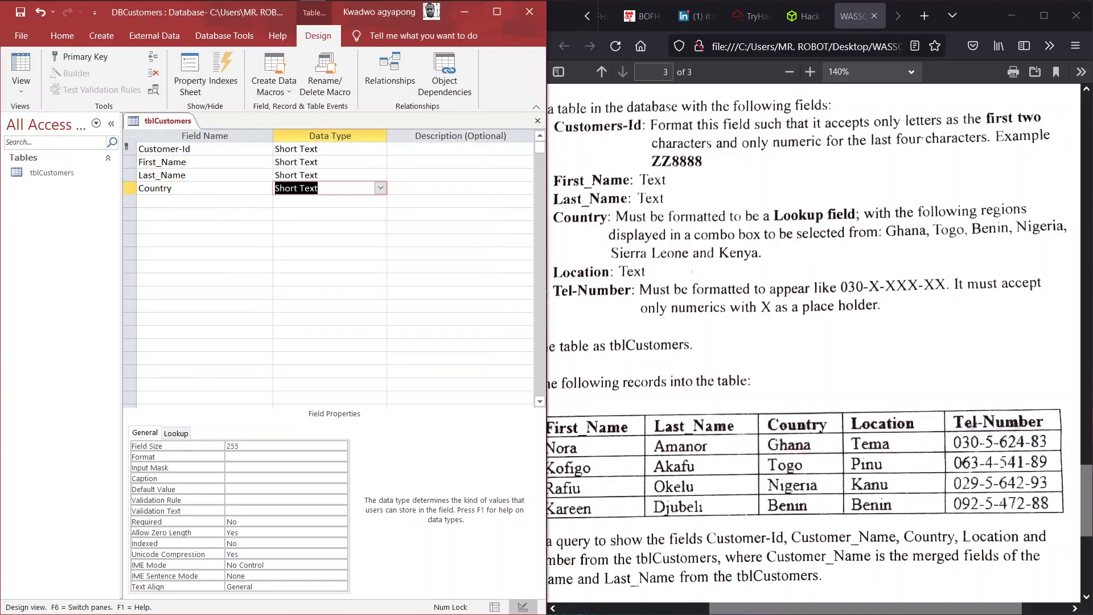
left_click(176, 433)
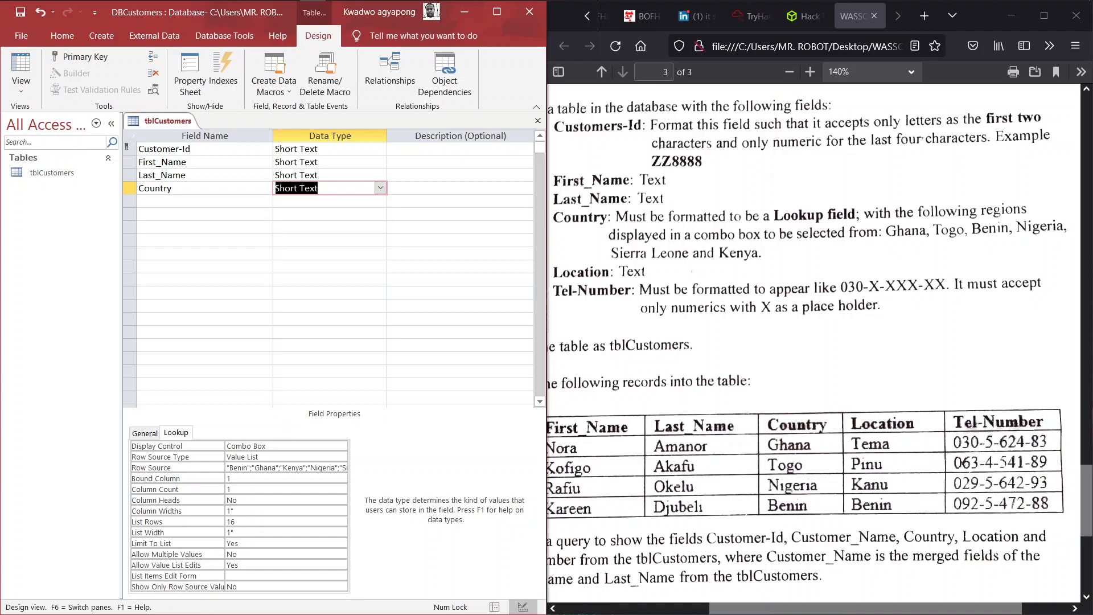
left_click(204, 214)
left_click(205, 201)
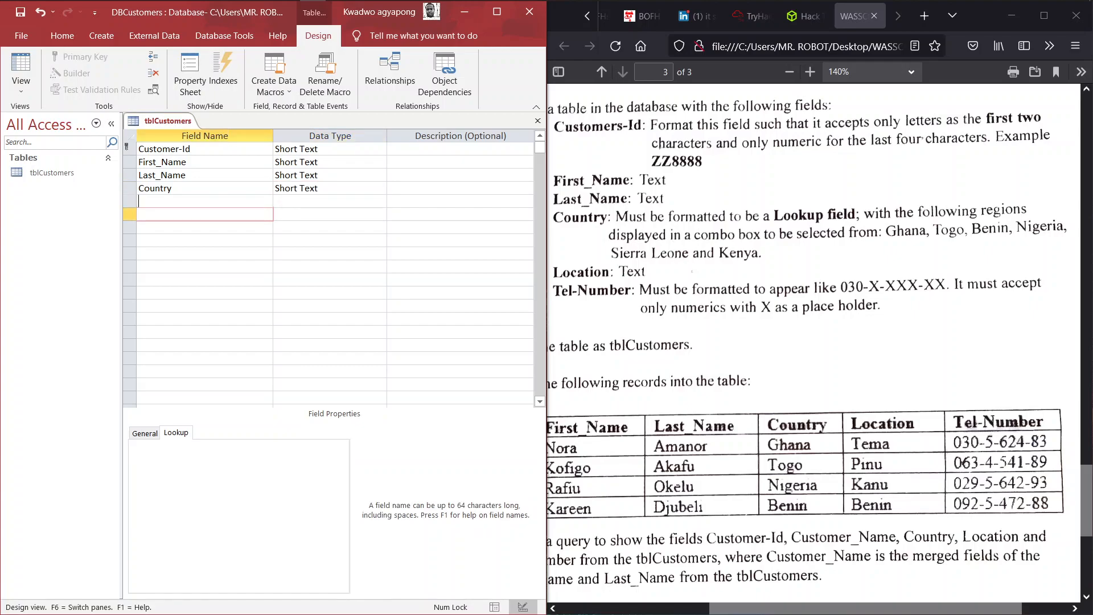
- Add a Location field as Short Text in row 5
left_click(140, 433)
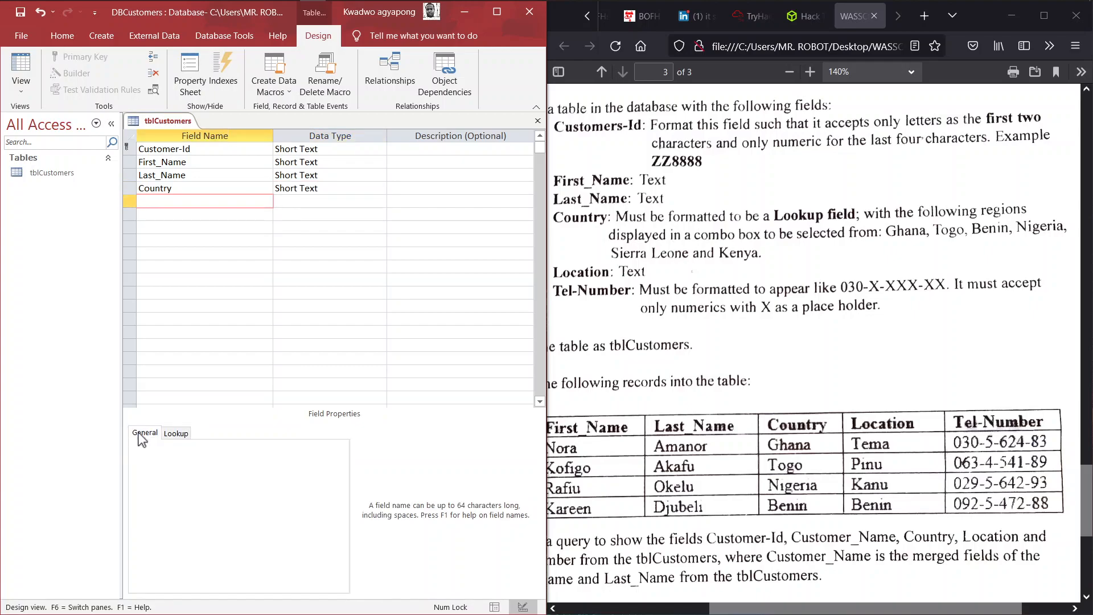
scroll(763, 282, "left", 3)
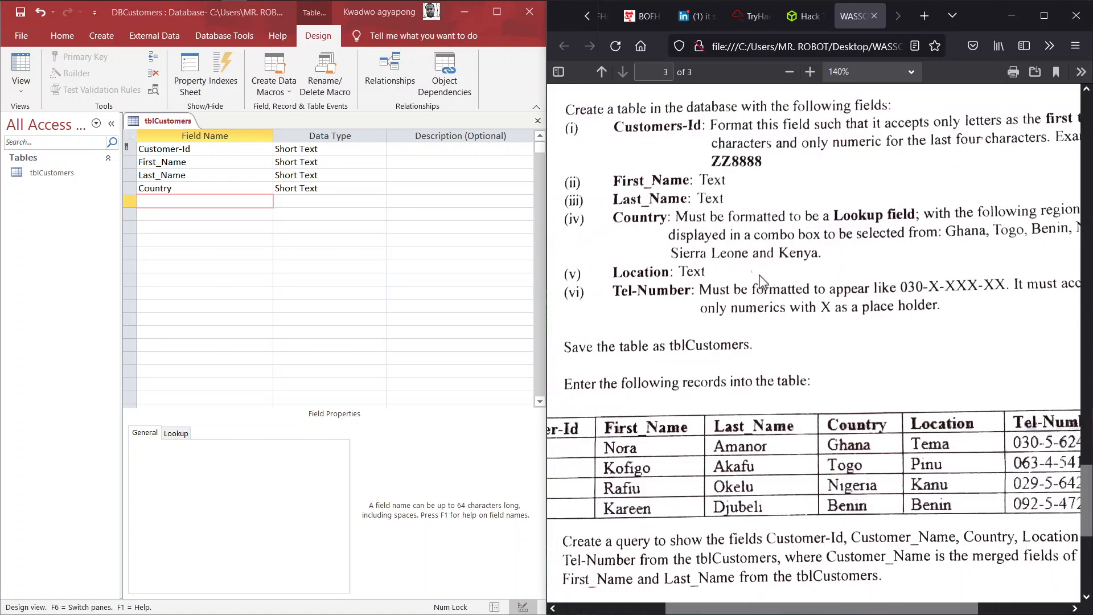
scroll(763, 282, "left", 1)
scroll(764, 282, "right", 2)
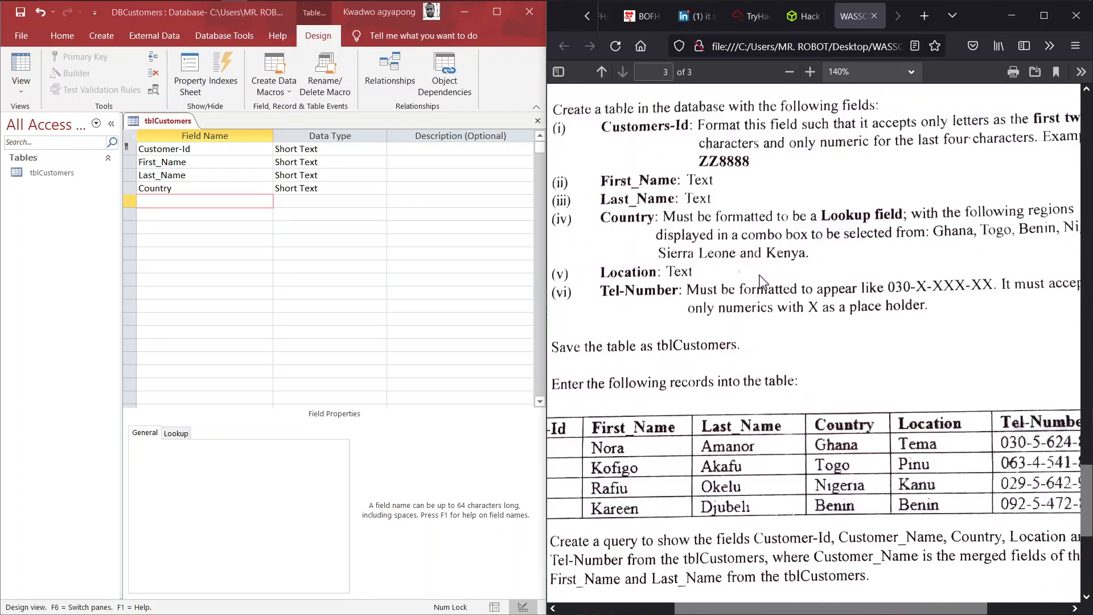
left_click(228, 204)
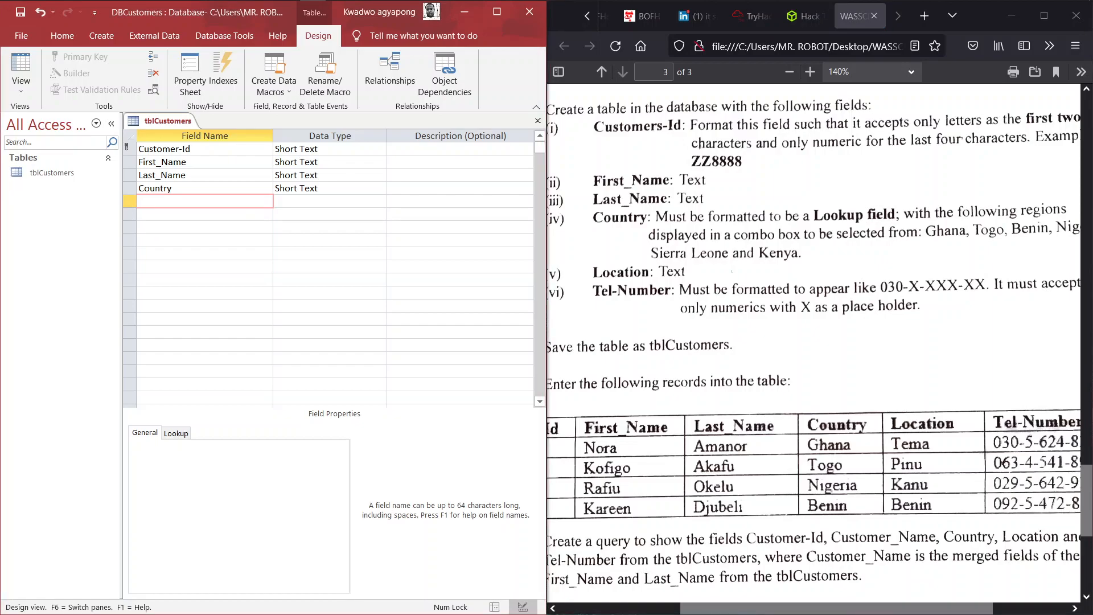
type("Location")
key("Tab")
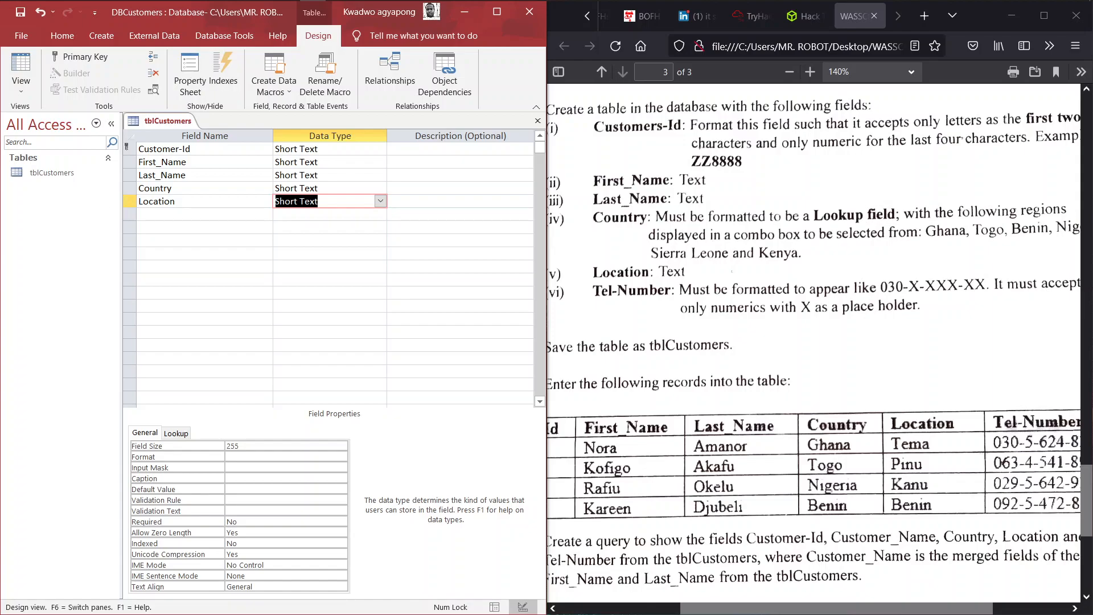
- Add a Tel-Number field as Short Text in row 6
left_click(169, 227)
left_click(168, 214)
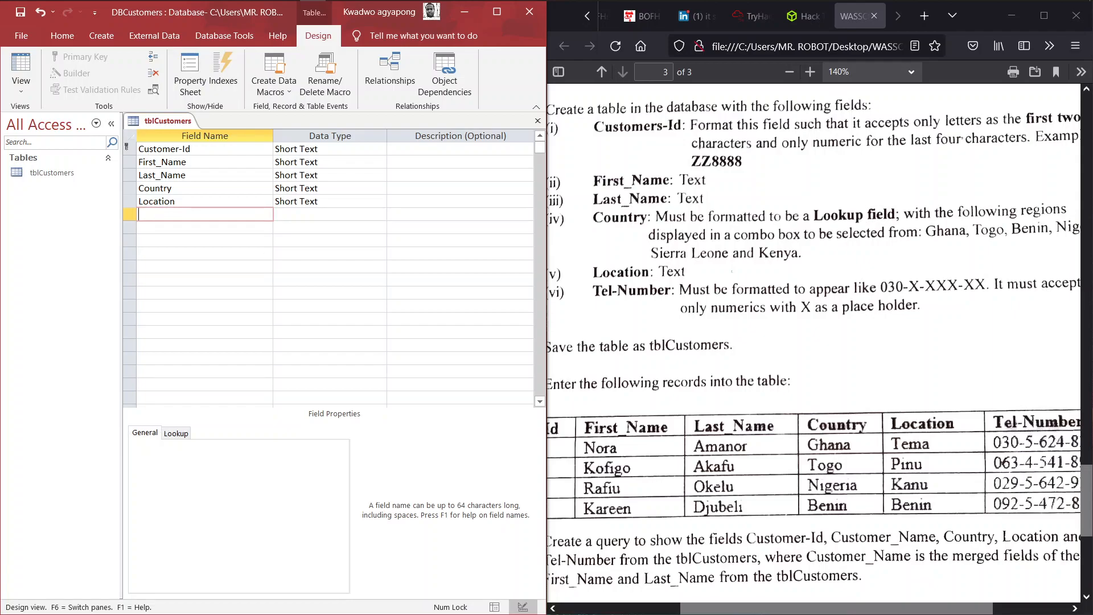
type("Tel-Number")
key("Tab")
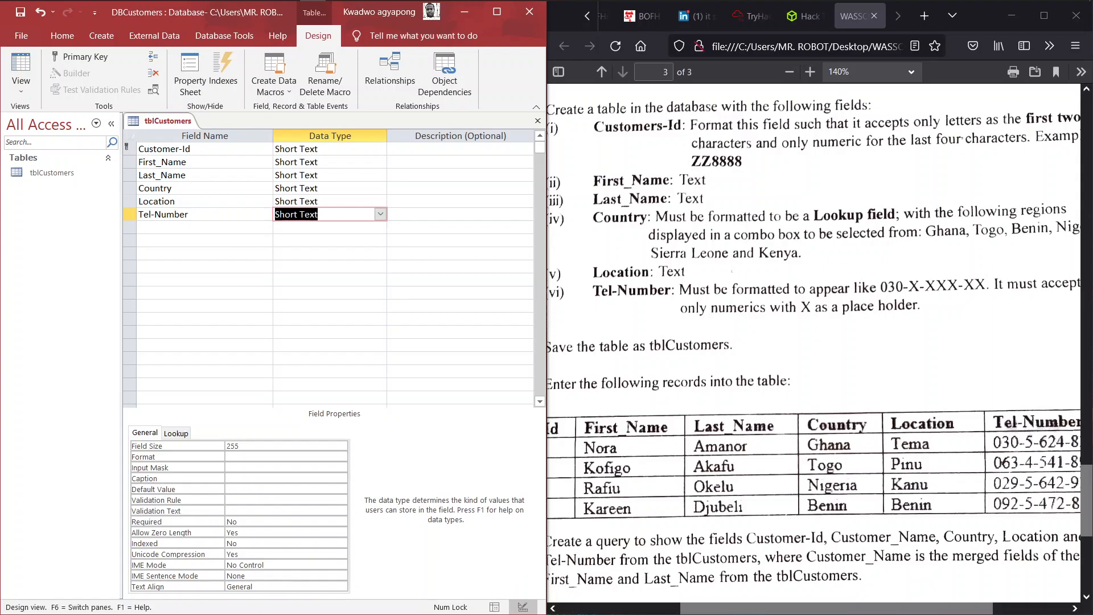
- Enter 000\-0\-000\-00 as Tel-Number's Input Mask property
scroll(814, 341, "right", 3)
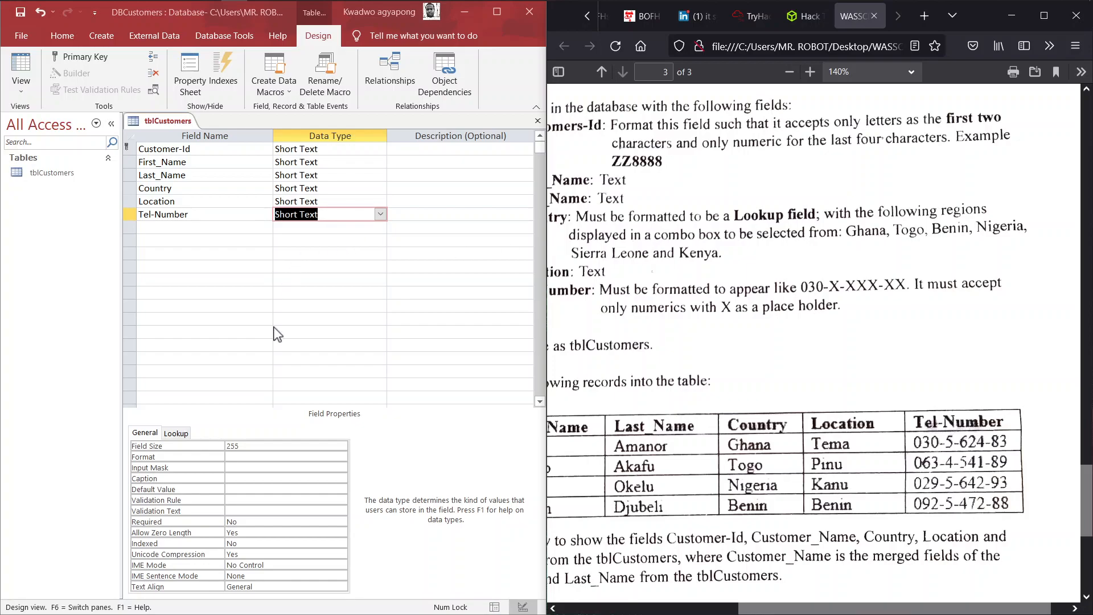
left_click(242, 478)
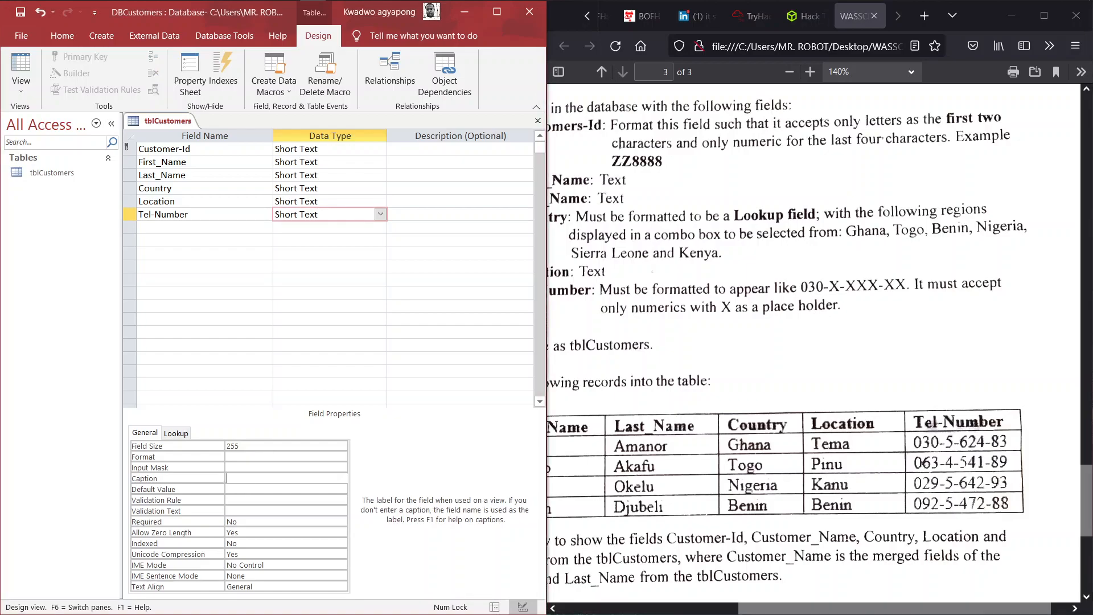
left_click(243, 468)
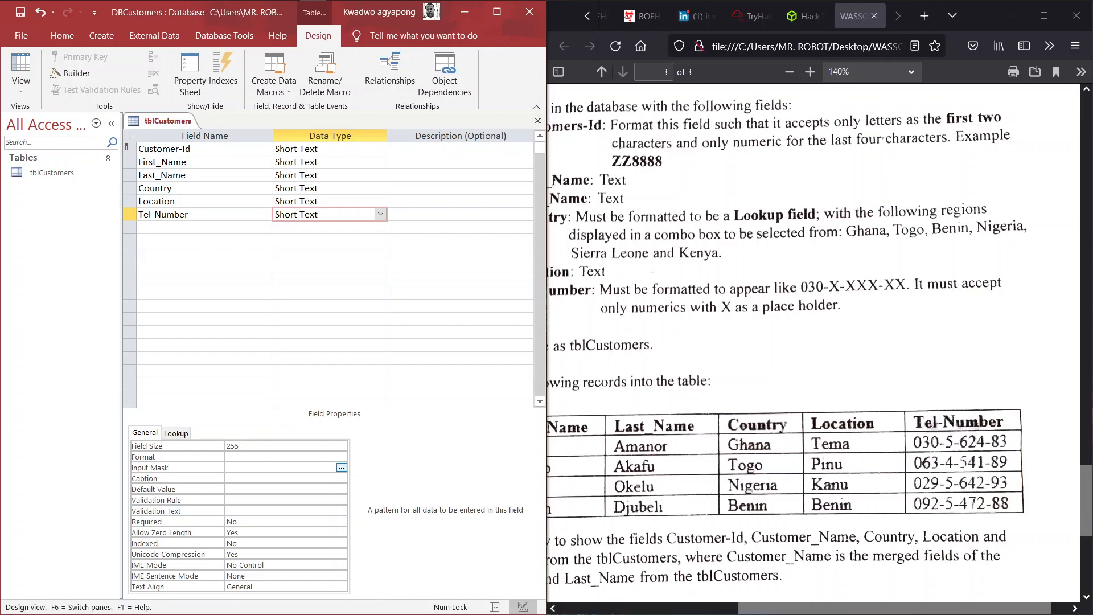
type("0")
type("00")
type("\\")
type("-")
type("_")
type("*")
type("-")
type("0")
type("\\")
type("-000")
type("\\-")
type("00")
- Check the exam paper, then return to the table design
left_click(674, 348)
scroll(674, 348, "left", 3)
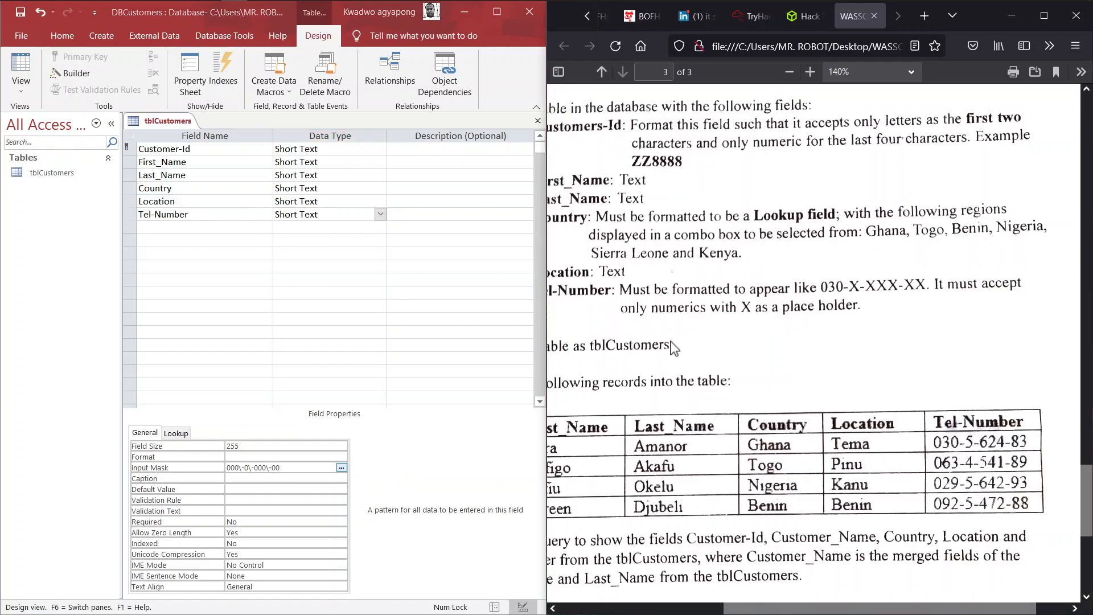
scroll(674, 348, "left", 2)
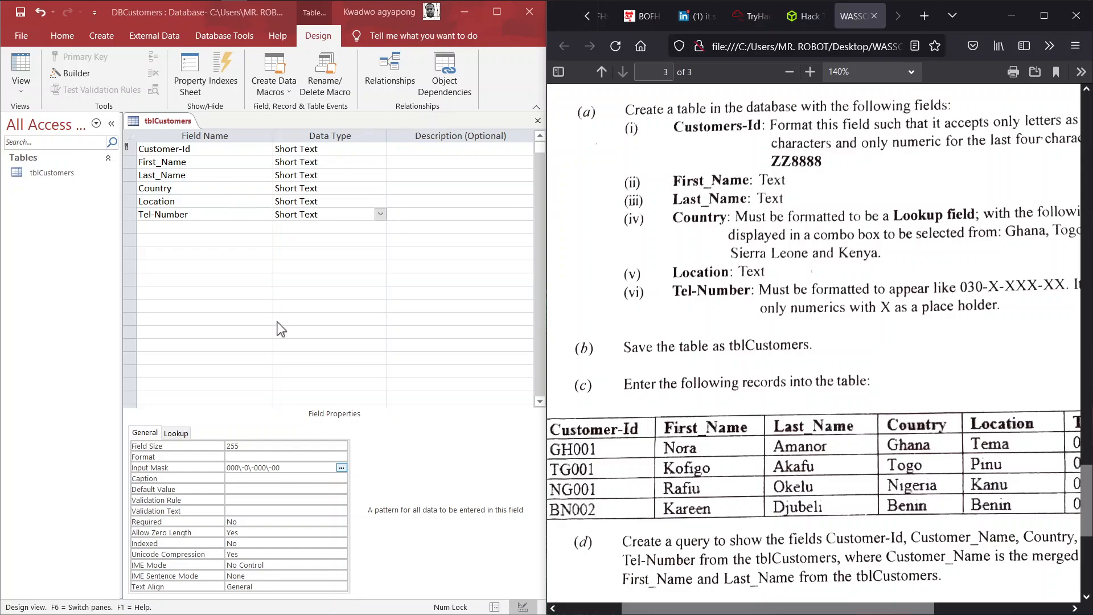
left_click(33, 346)
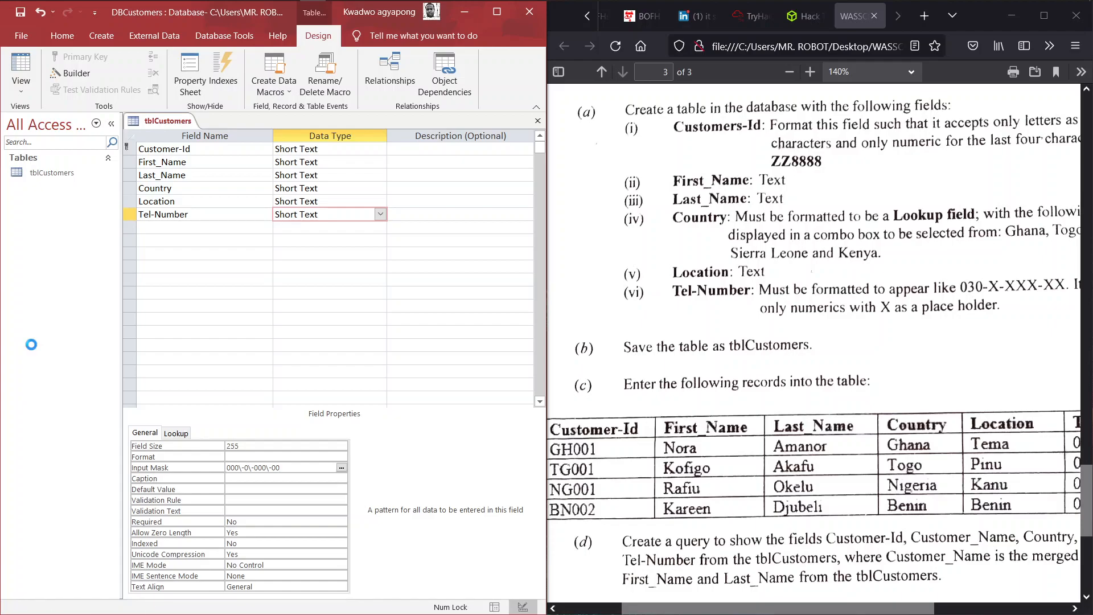
- Switch tblCustomers to Datasheet view and maximize Access
left_click(22, 87)
left_click(60, 119)
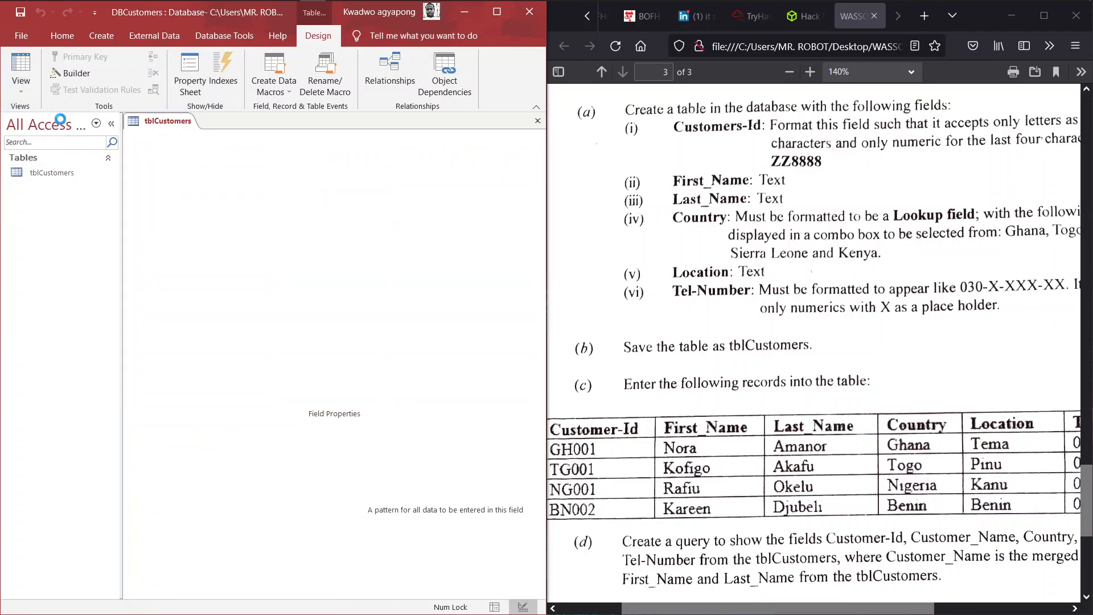
left_click(497, 12)
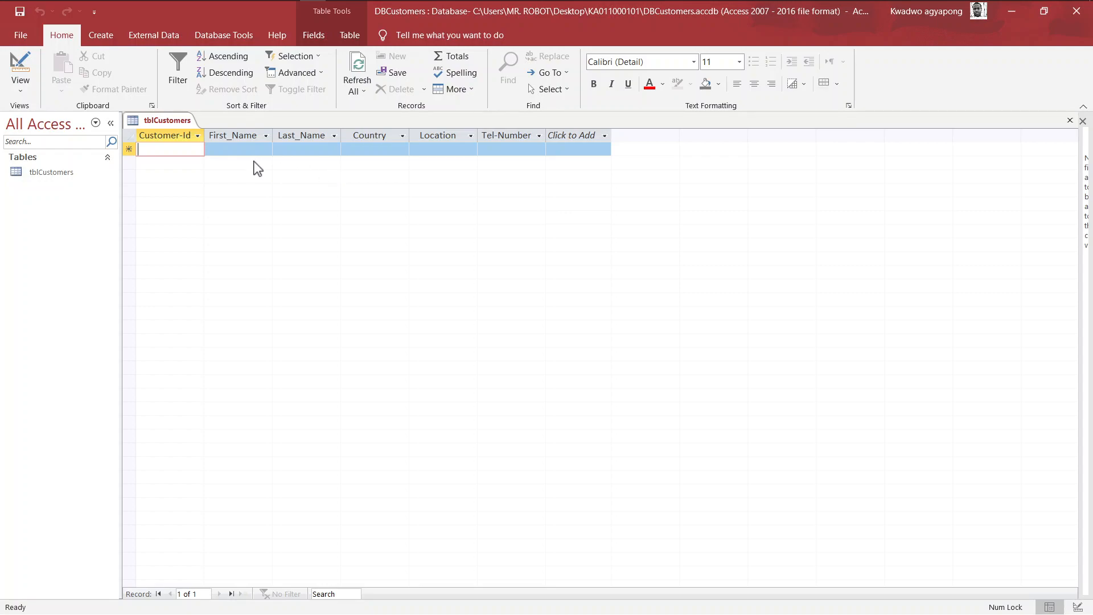
- Snap Access to the left half with the exam paper beside it
key("super+Tab")
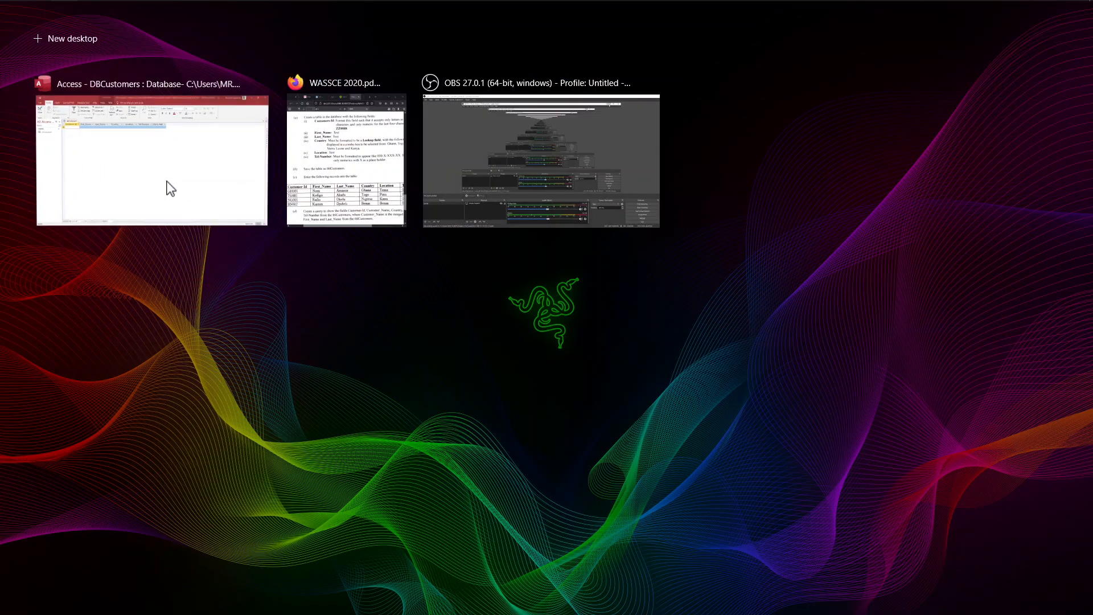
right_click(168, 180)
left_click(207, 191)
left_click(212, 197)
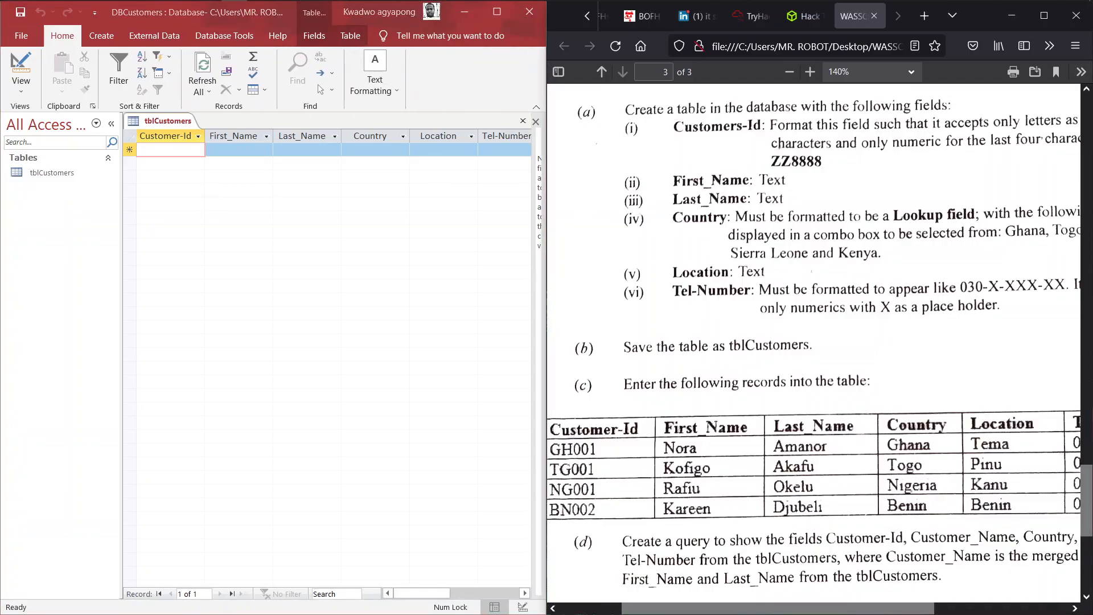
scroll(814, 336, "down", 3)
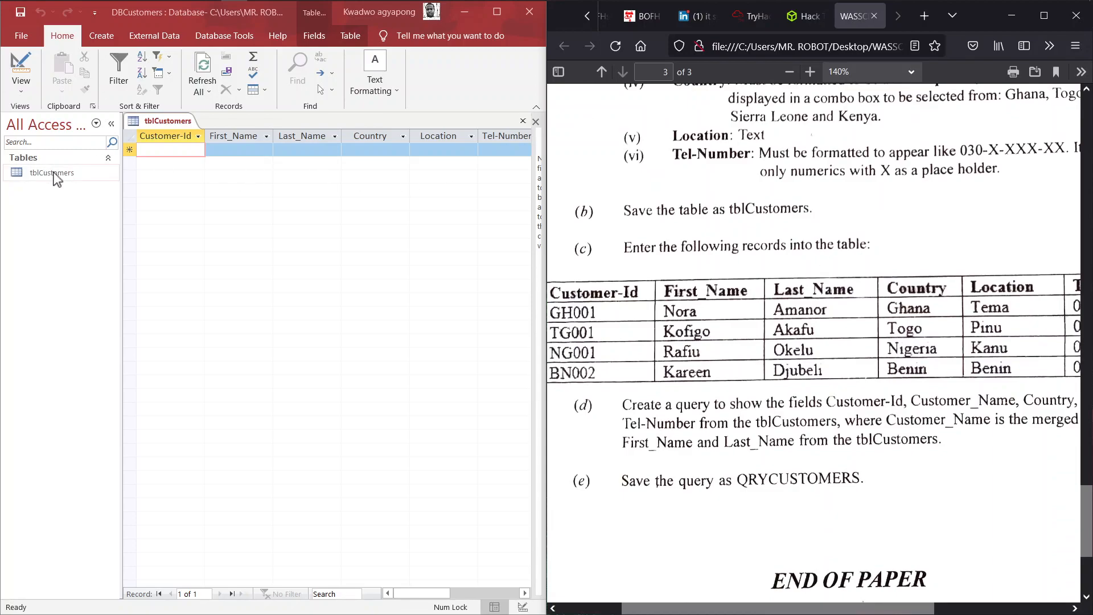
scroll(757, 232, "down", 3)
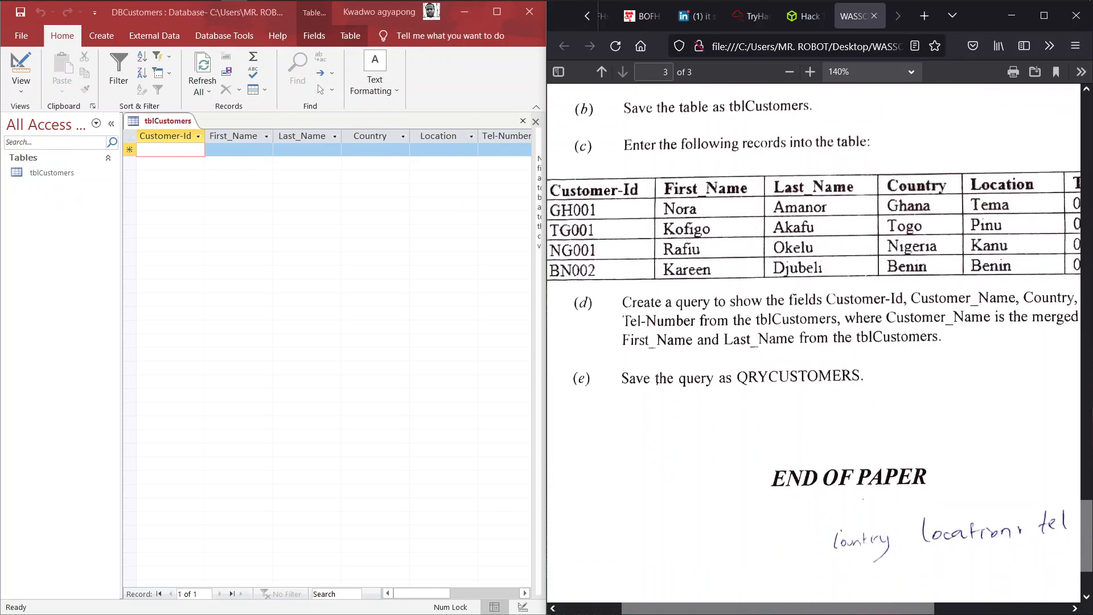
- Type GH001 as the first record's Customer-Id, correcting typos along the way
left_click(174, 155)
key("BackSpace")
key("BackSpace")
key("BackSpace")
key("BackSpace")
key("BackSpace")
key("BackSpace")
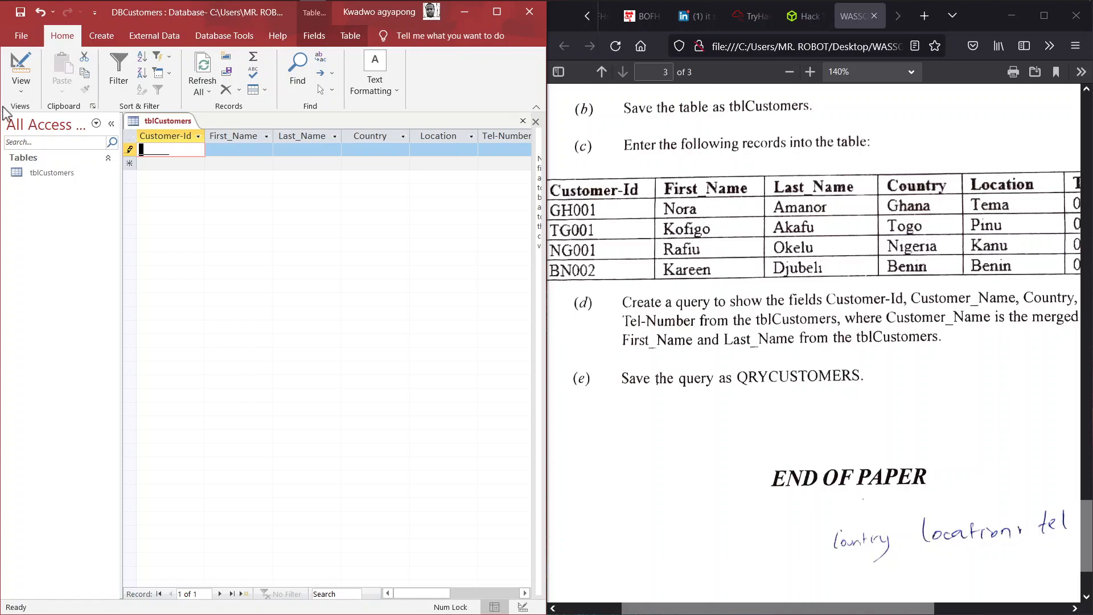
key("Caps_Lock")
type("GH001")
key("Tab")
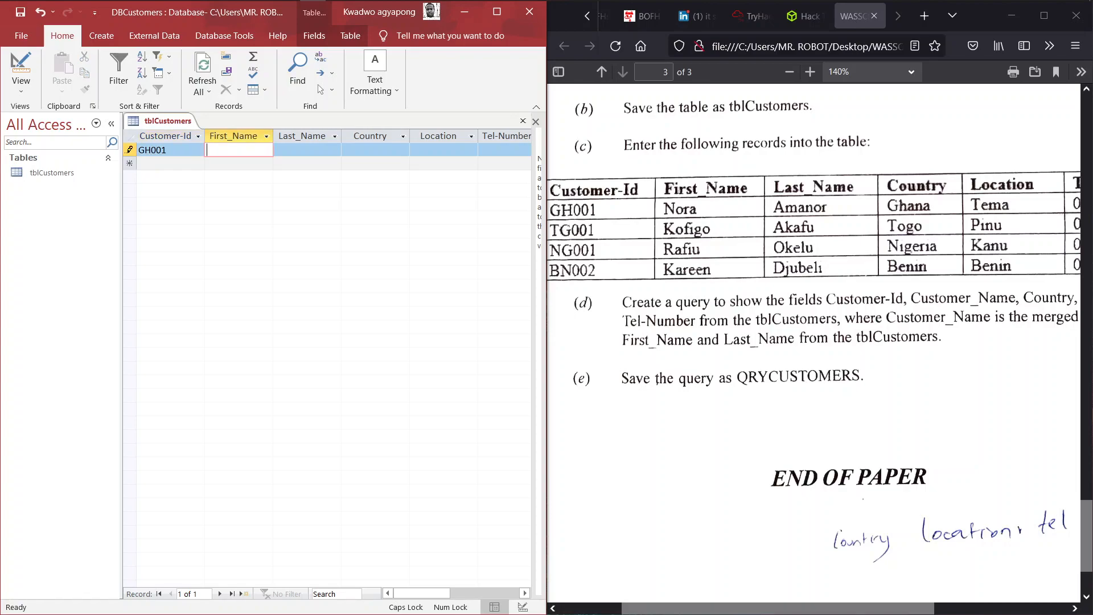
key("shift+Tab")
key("Tab")
key("shift+Tab")
- Remove stray digits so the Customer-Id reads GH001 and move to First_Name
left_click(172, 151)
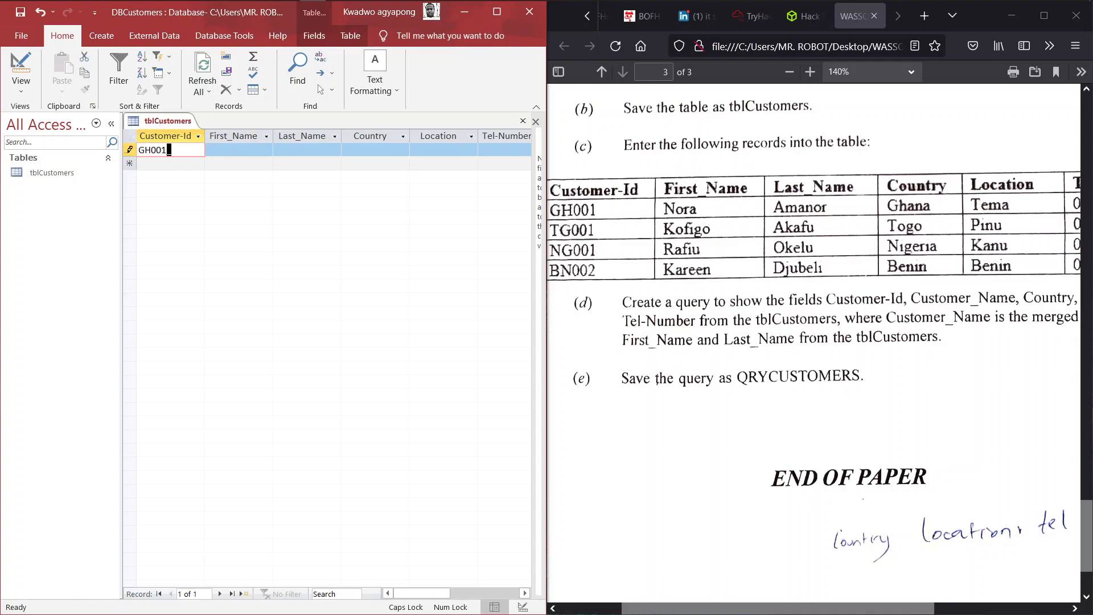
type("0")
key("BackSpace")
type("1")
key("BackSpace")
key("Tab")
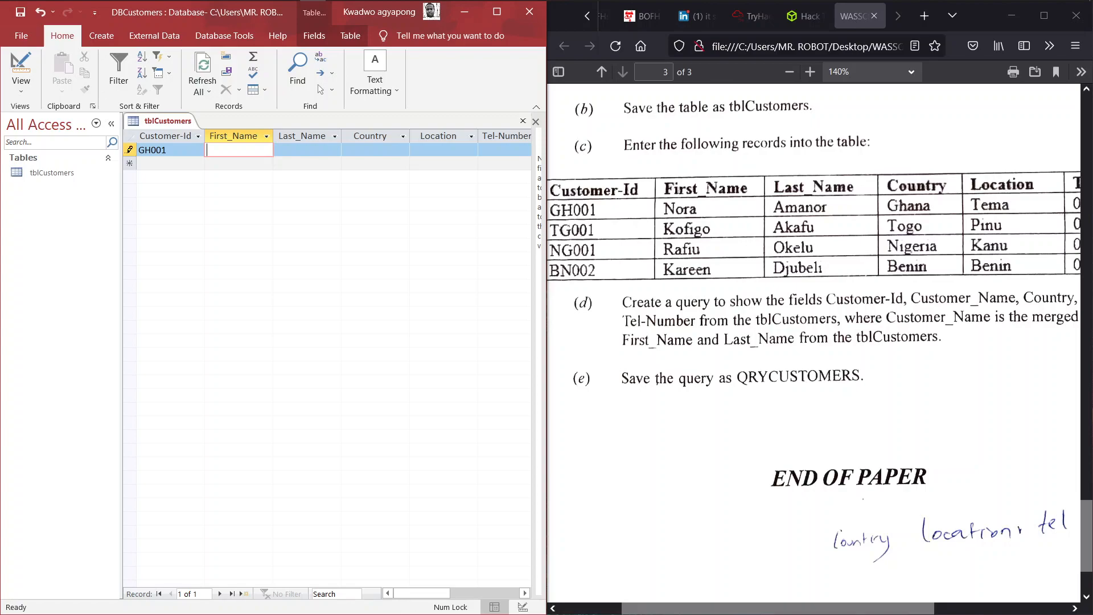
- Enter the first customer's first and last names, moving on to Country
key("Caps_Lock")
key("Tab")
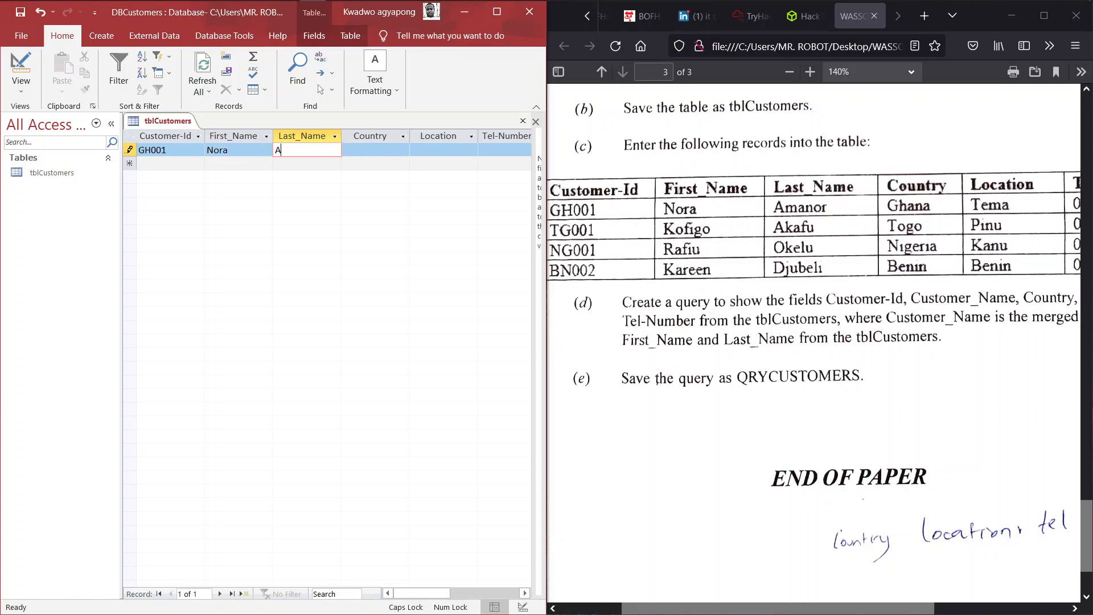
key("Tab")
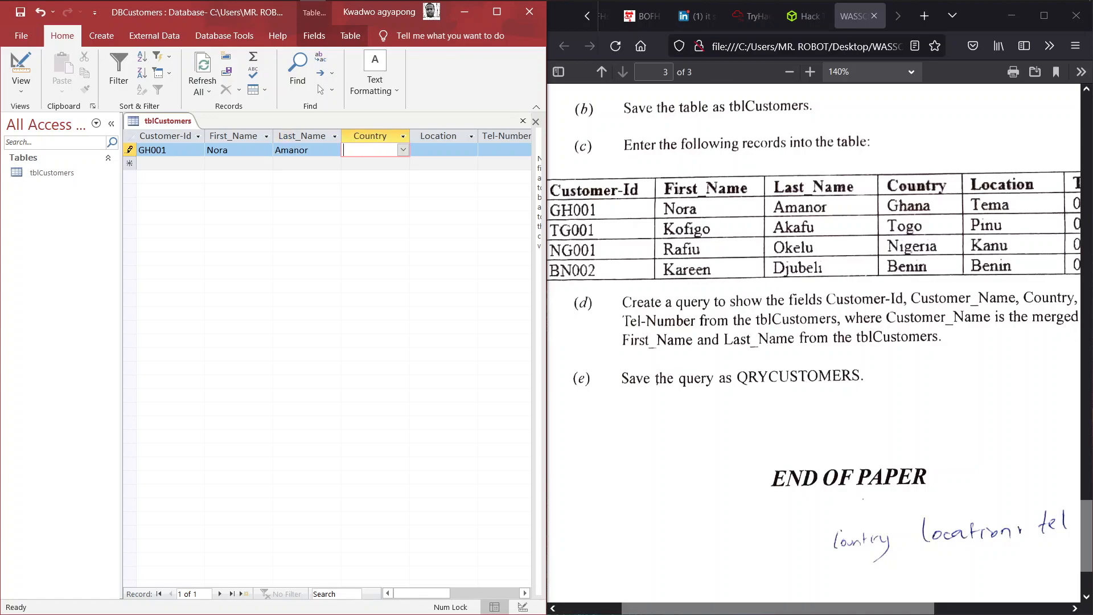
key("Caps_Lock")
- Choose Ghana as the first record's country and enter Tema as its location
left_click(403, 151)
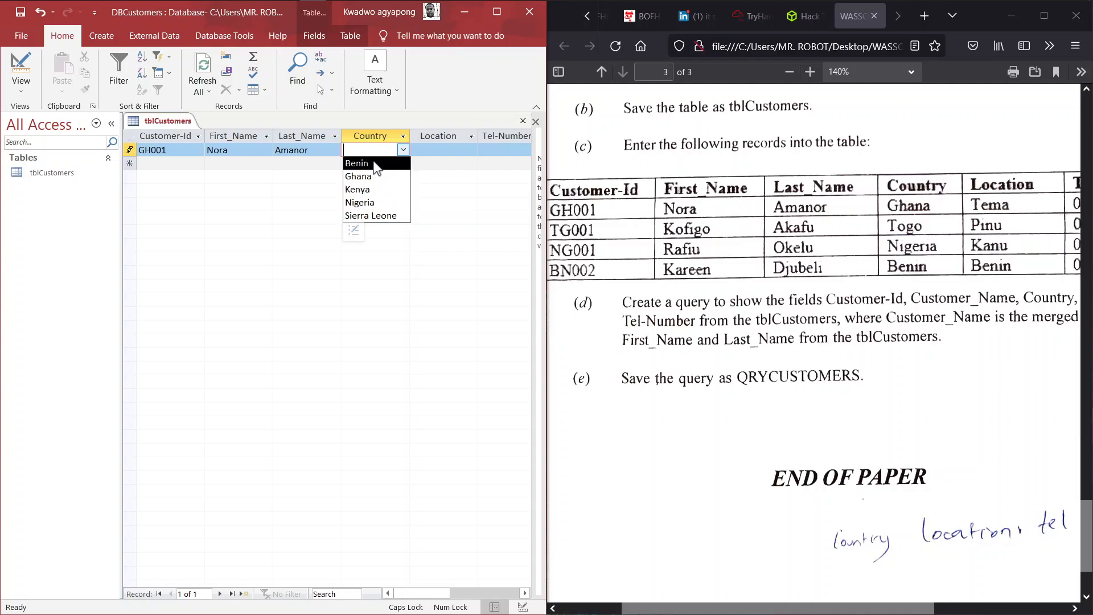
left_click(370, 177)
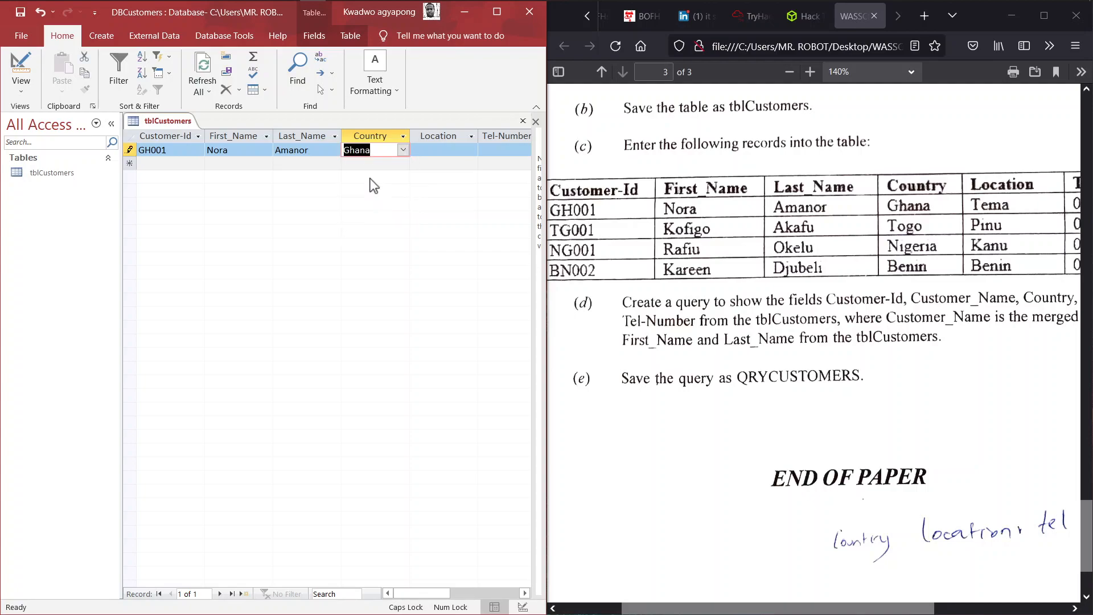
key("Tab")
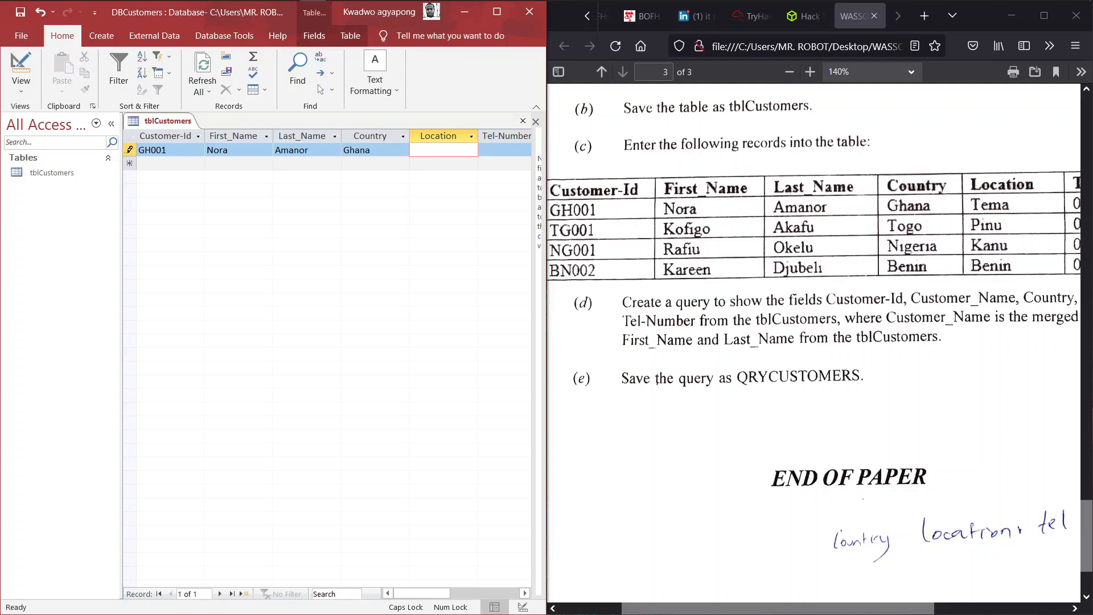
key("Caps_Lock")
type("Tema")
key("Tab")
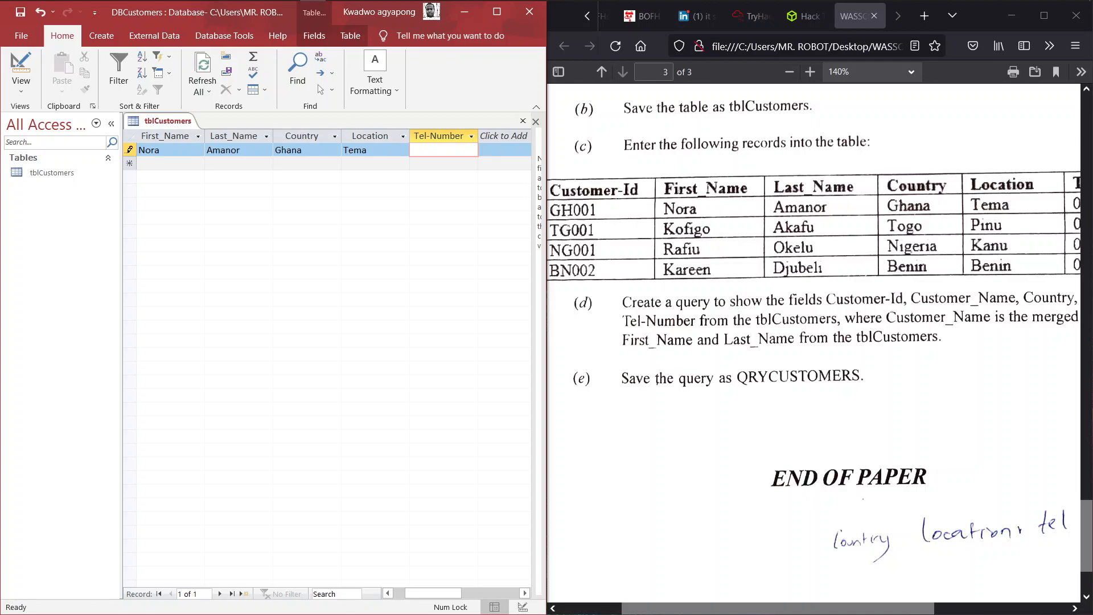
- Enter the customer's telephone number in Tel-Number and save the record
scroll(691, 212, "right", 2)
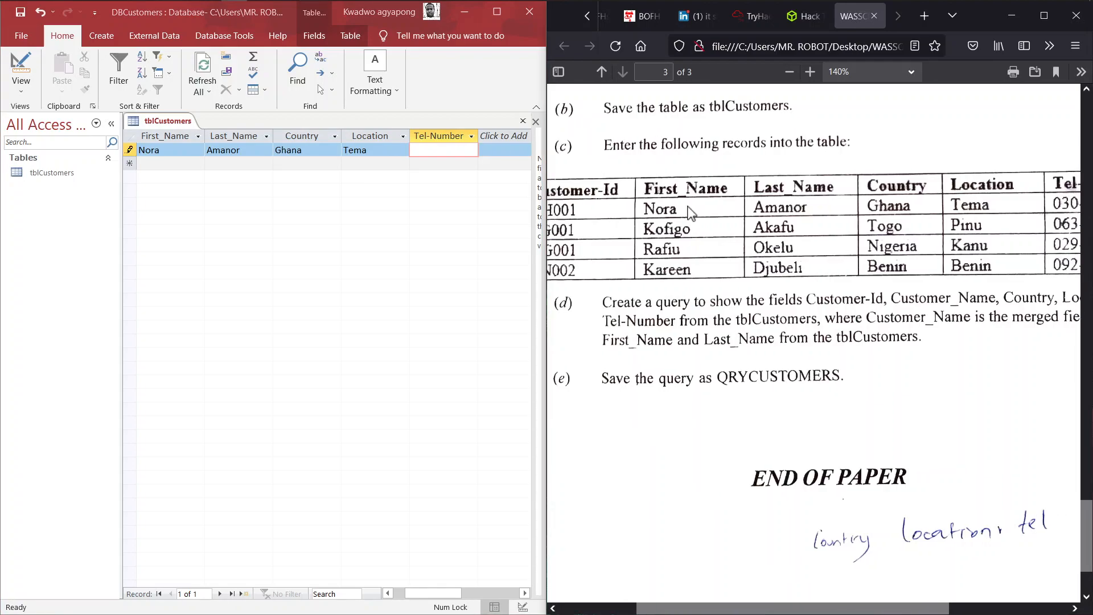
key("ctrl+minus")
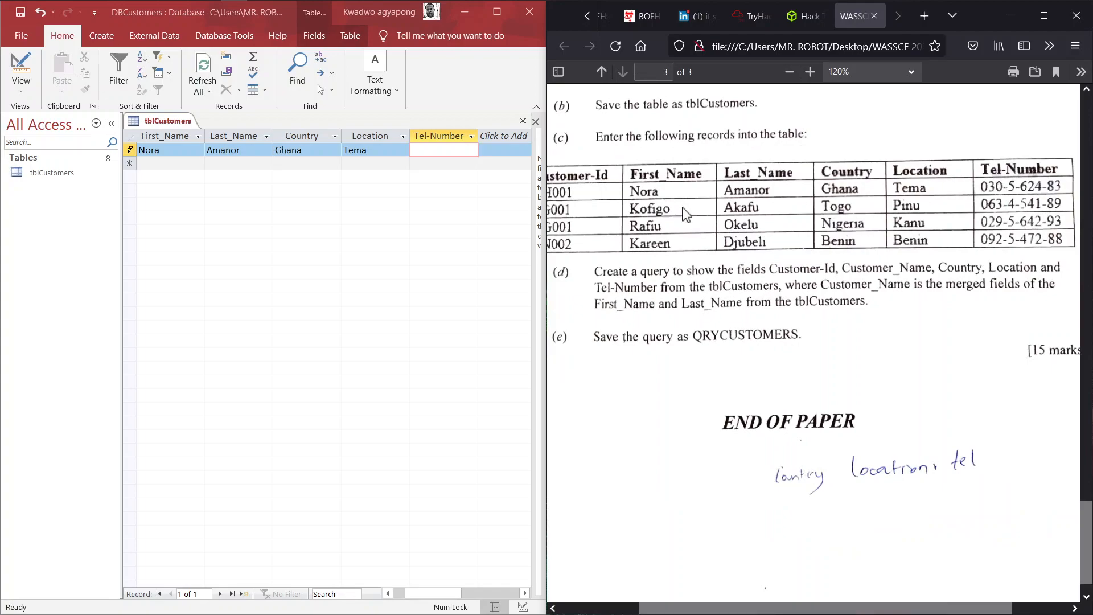
left_click(428, 145)
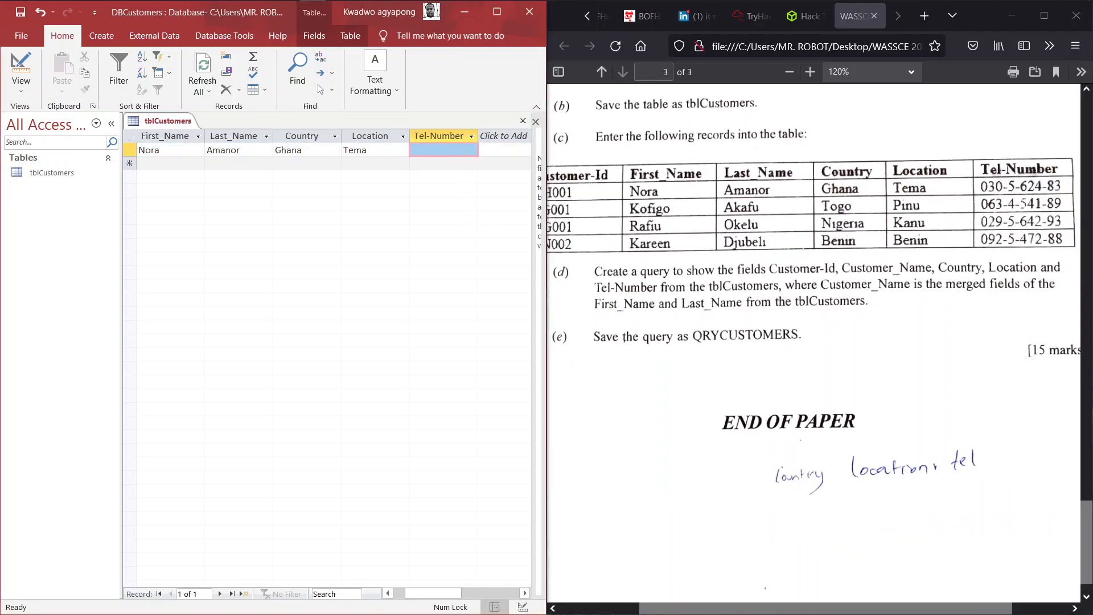
left_click(438, 149)
key("Left")
key("Left")
key("Left")
key("Left")
key("Left")
key("Left")
key("Left")
key("Left")
key("Left")
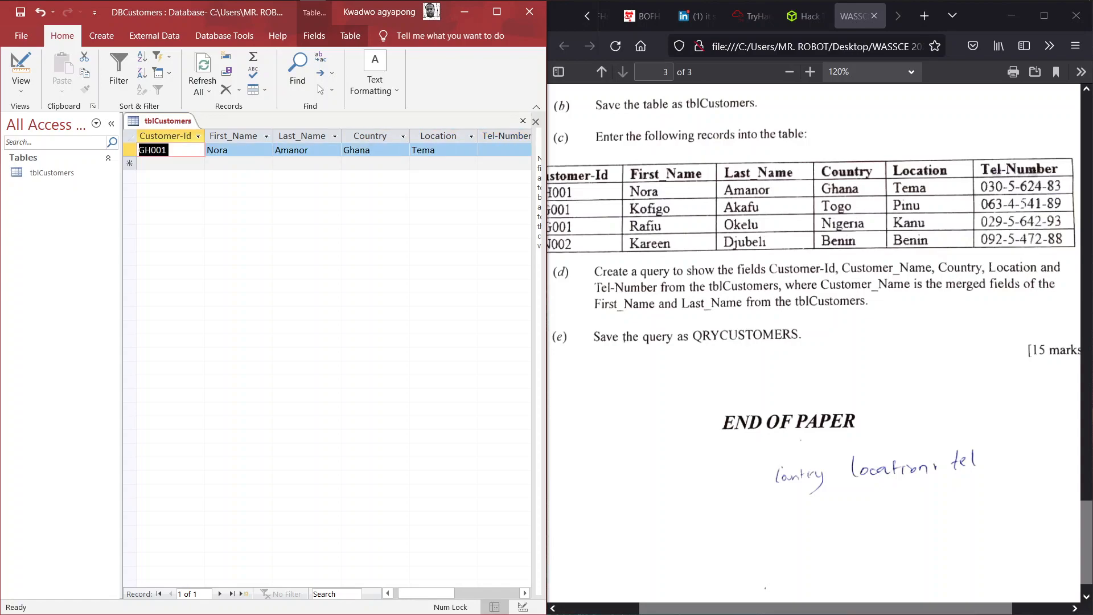
key("Right")
key("Right")
key("Right")
key("Right")
key("Right")
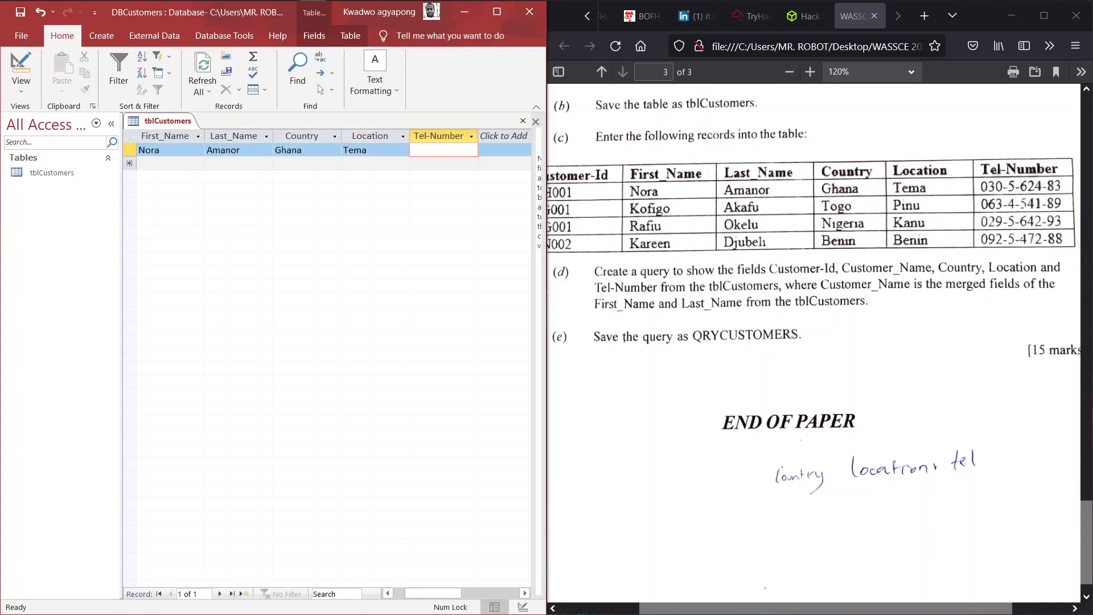
key("Tab")
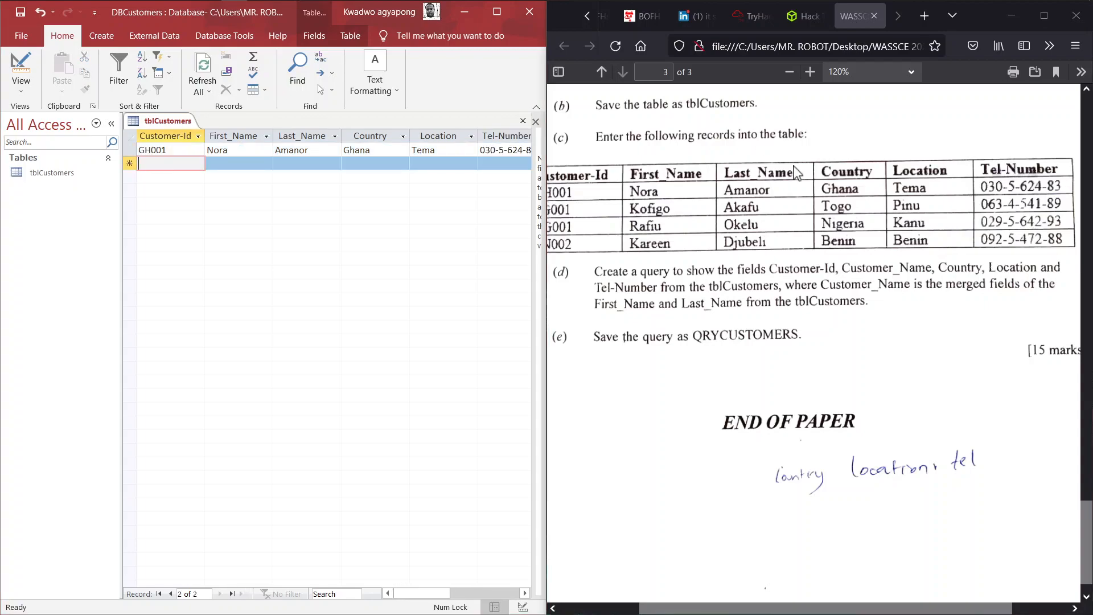
- On the new row, enter the Togo customer's ID, first name and last name
scroll(796, 173, "down", 2)
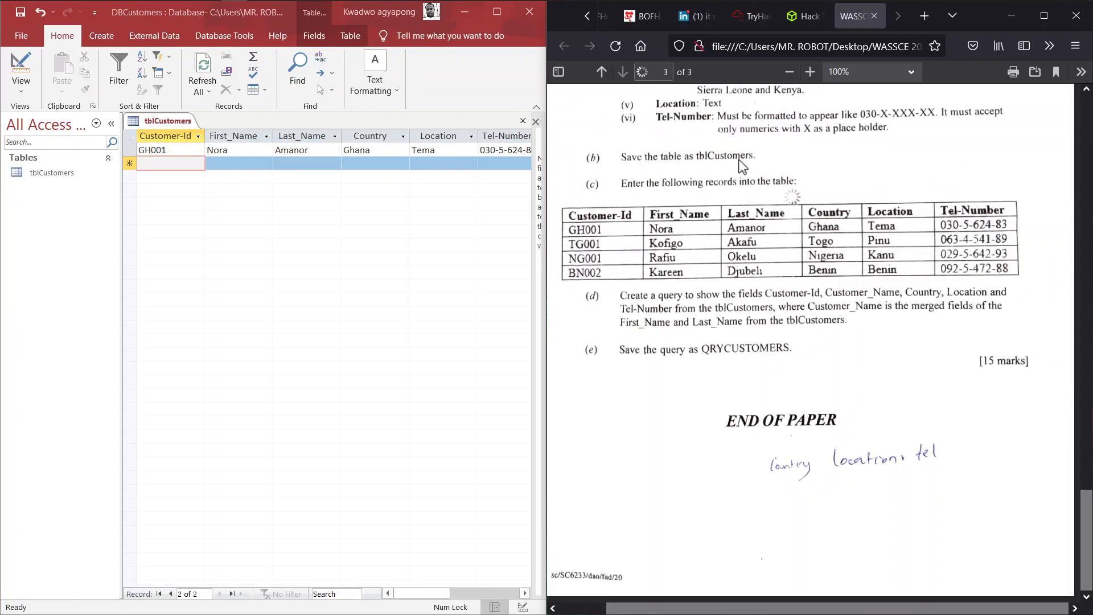
left_click(161, 163)
key("Caps_Lock")
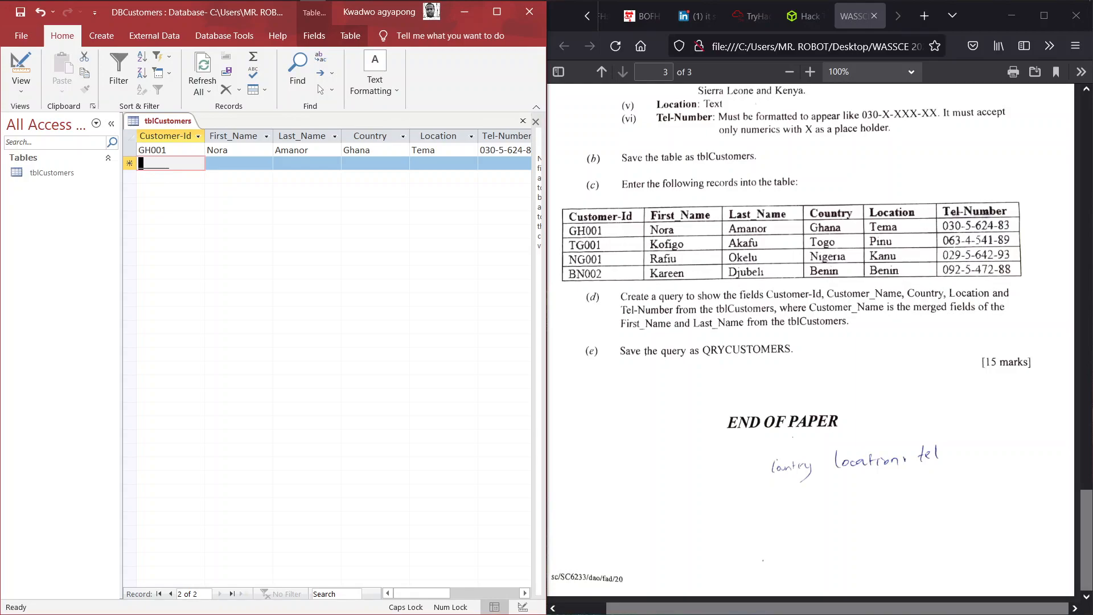
type("TG001")
key("Tab")
key("Caps_Lock")
key("Caps_Lock")
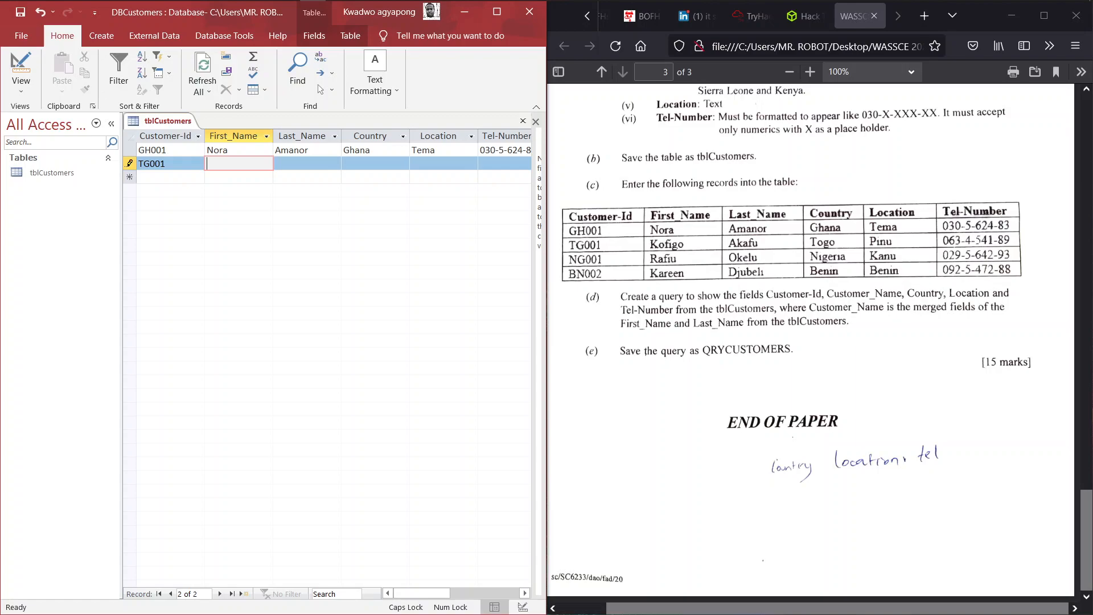
key("Caps_Lock")
key("Tab")
key("Caps_Lock")
key("Caps_Lock")
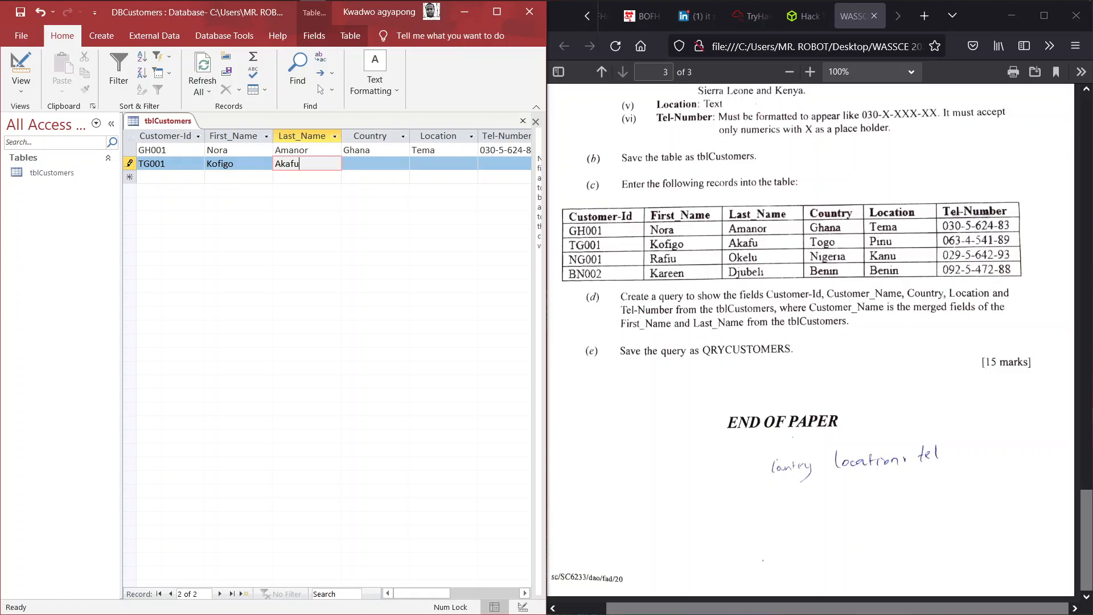
key("Tab")
- Try entering Togo as Country, find it missing from the list, and maximize Access
key("Caps_Lock")
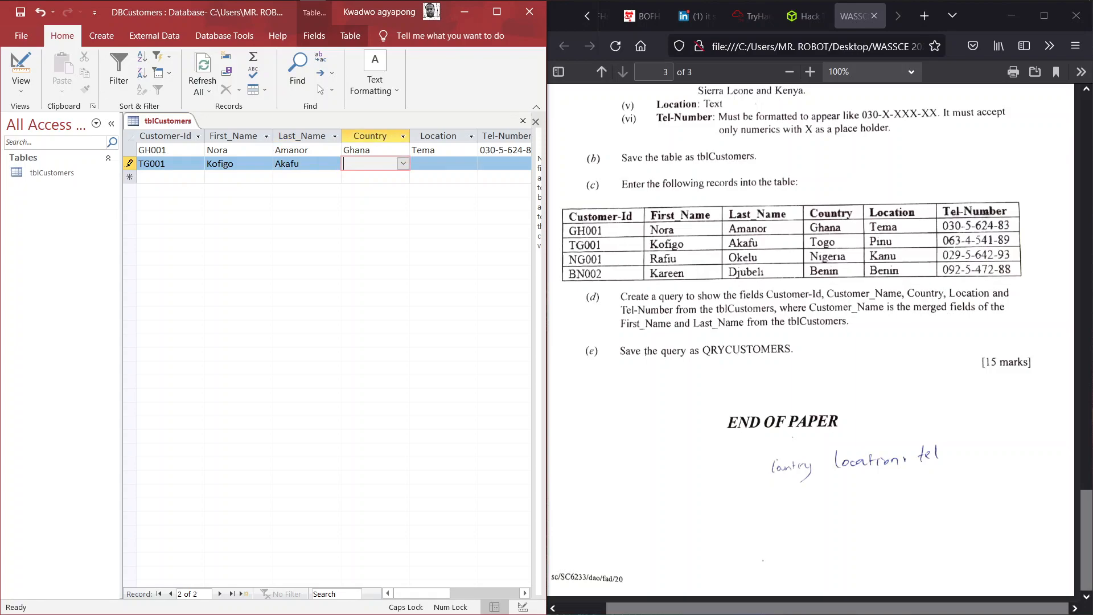
type("TO")
key("BackSpace")
key("BackSpace")
key("Caps_Lock")
type("to")
key("BackSpace")
key("BackSpace")
left_click(402, 164)
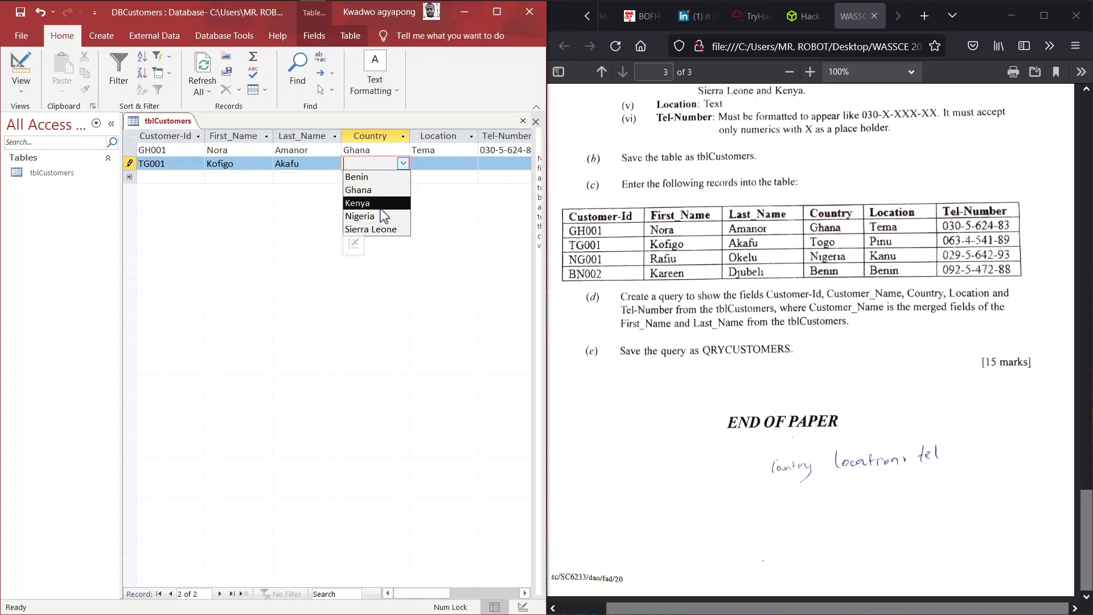
left_click(866, 165)
scroll(867, 165, "up", 3)
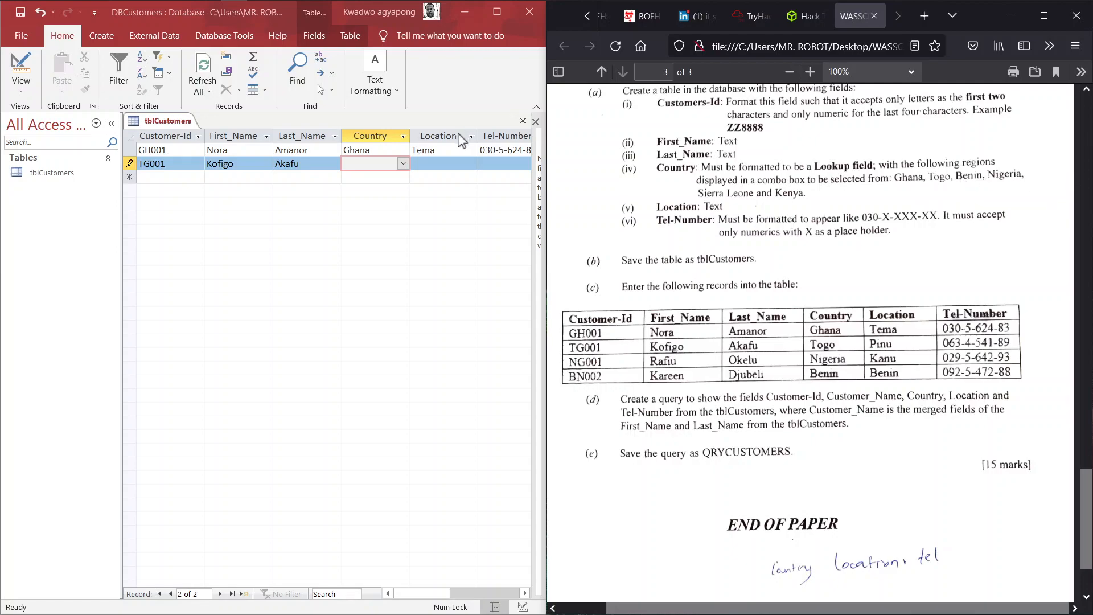
left_click(403, 164)
left_click(403, 164)
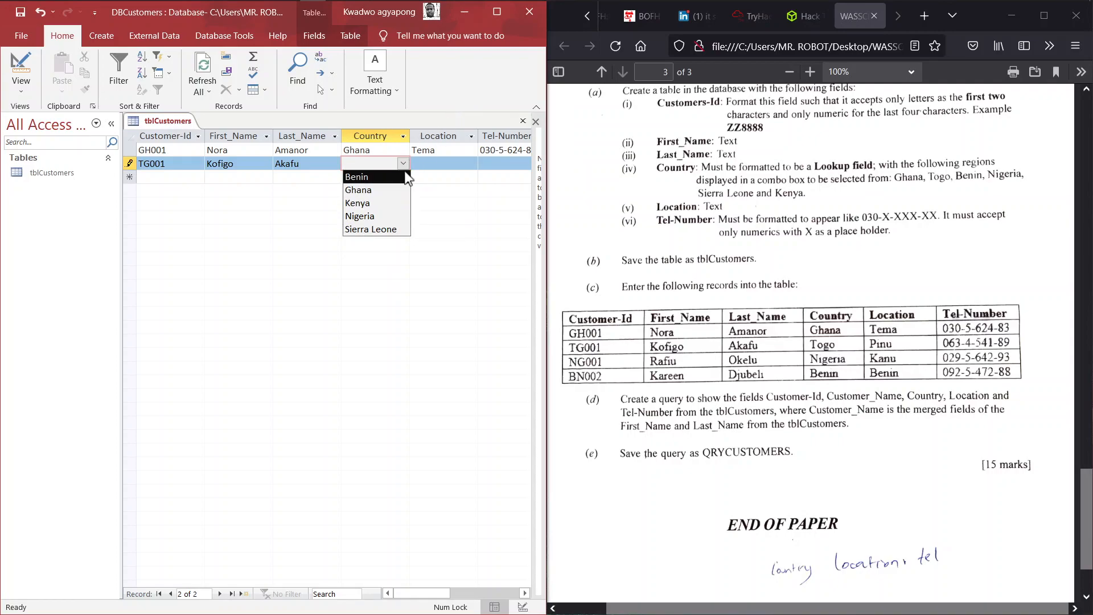
left_click(498, 11)
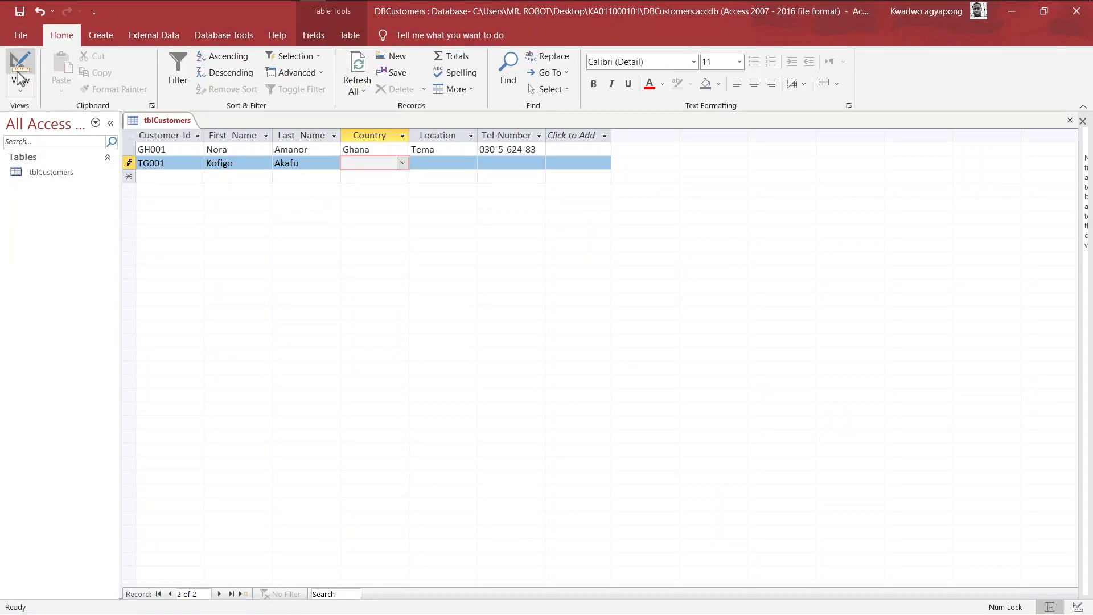
- Switch tblCustomers to Design view and select the Country field row
left_click(21, 88)
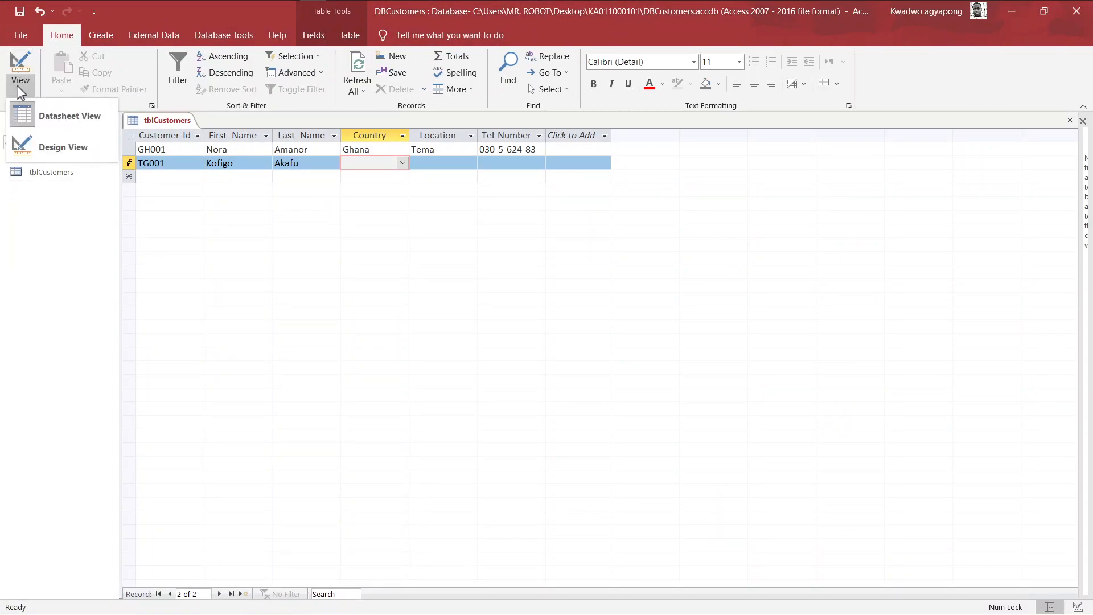
left_click(63, 149)
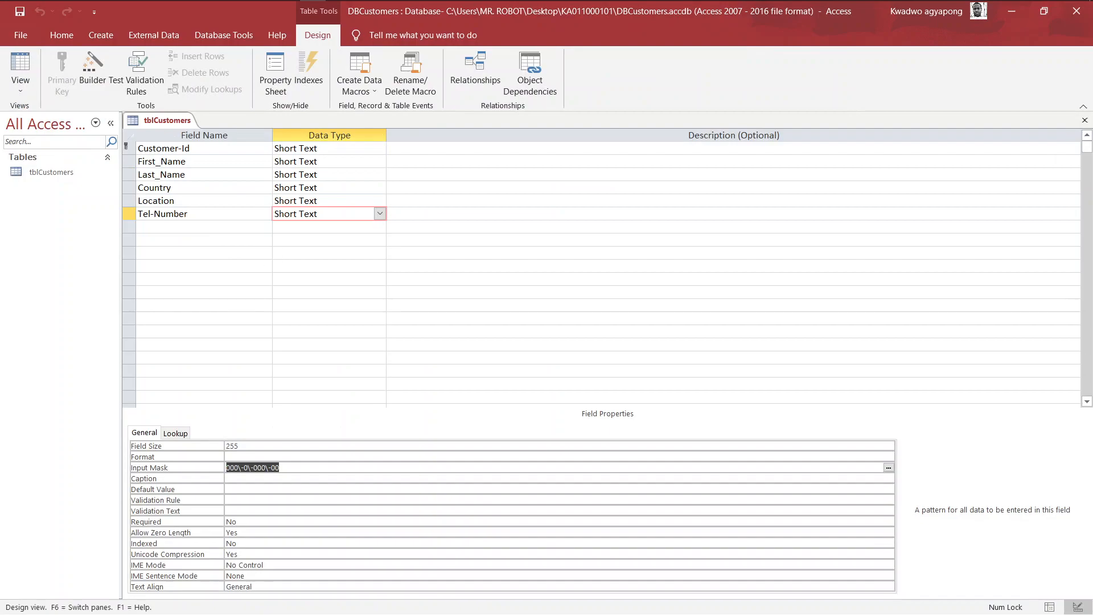
left_click(186, 175)
left_click(172, 188)
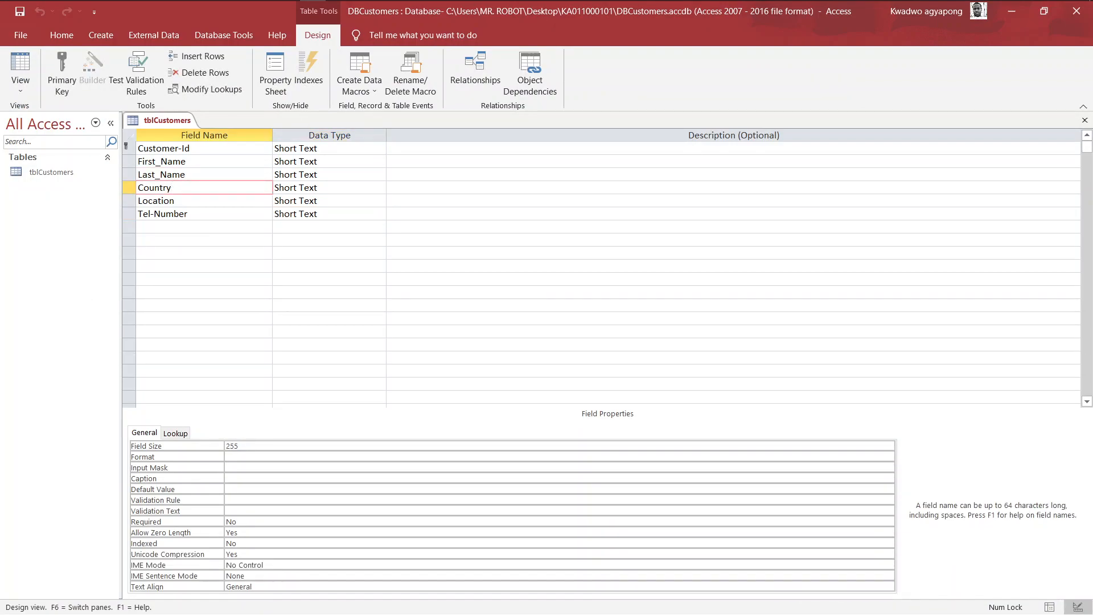
- Show the Country field's Lookup properties and place the cursor in the Row Source value list
left_click(177, 435)
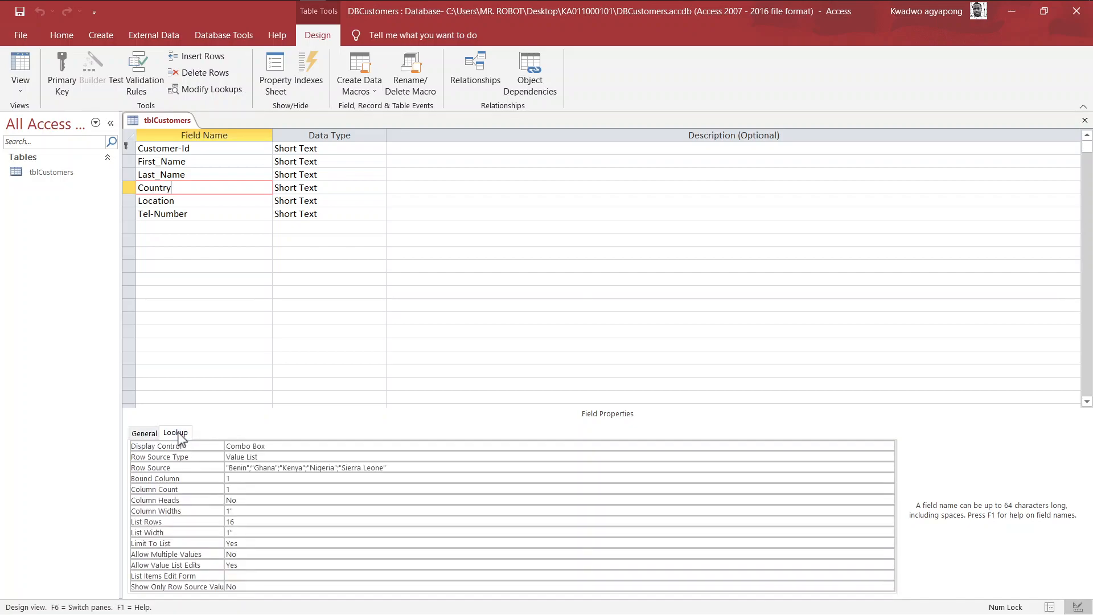
left_click(335, 468)
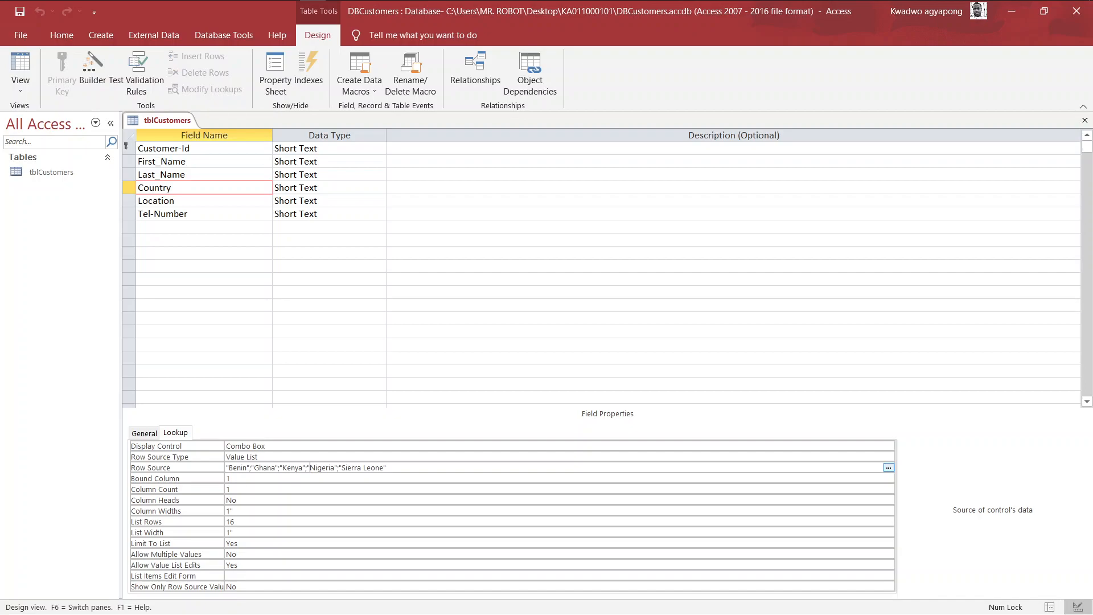
key("Return")
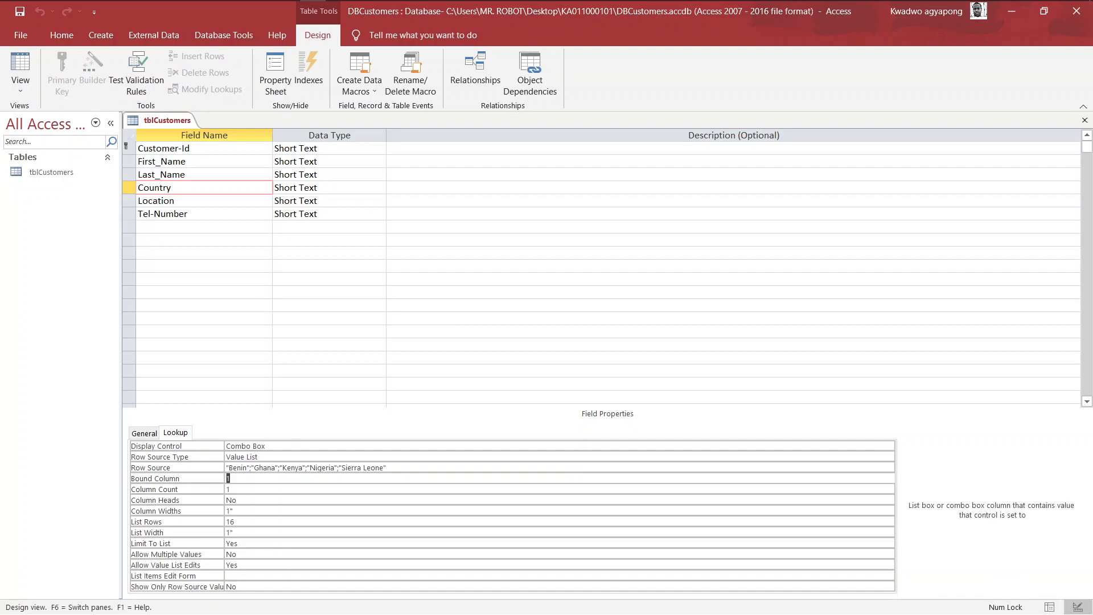
key("Up")
key("Down")
key("Up")
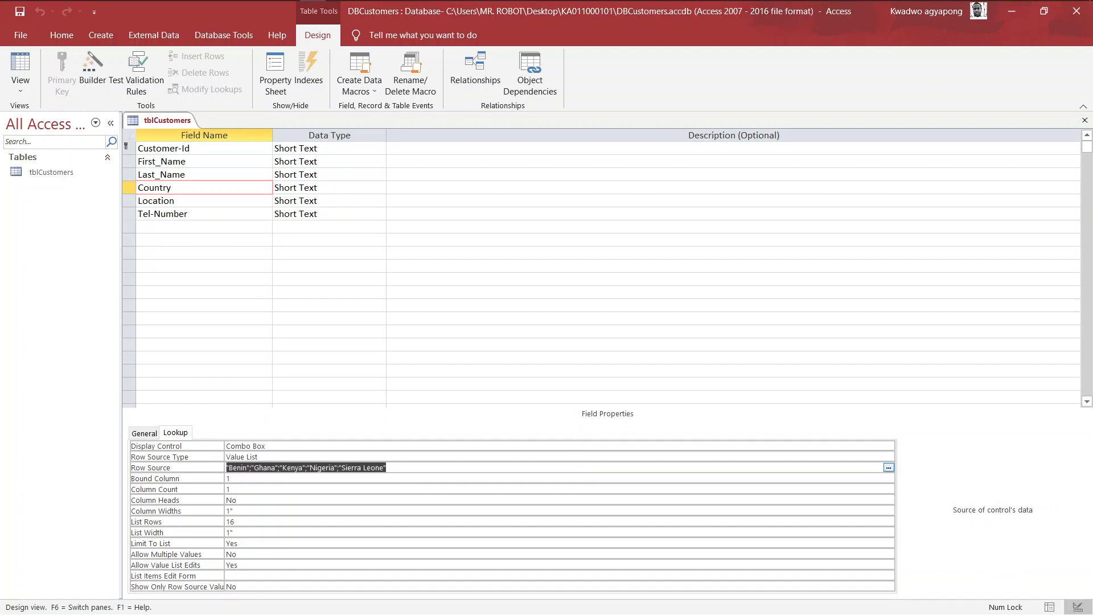
left_click(230, 479)
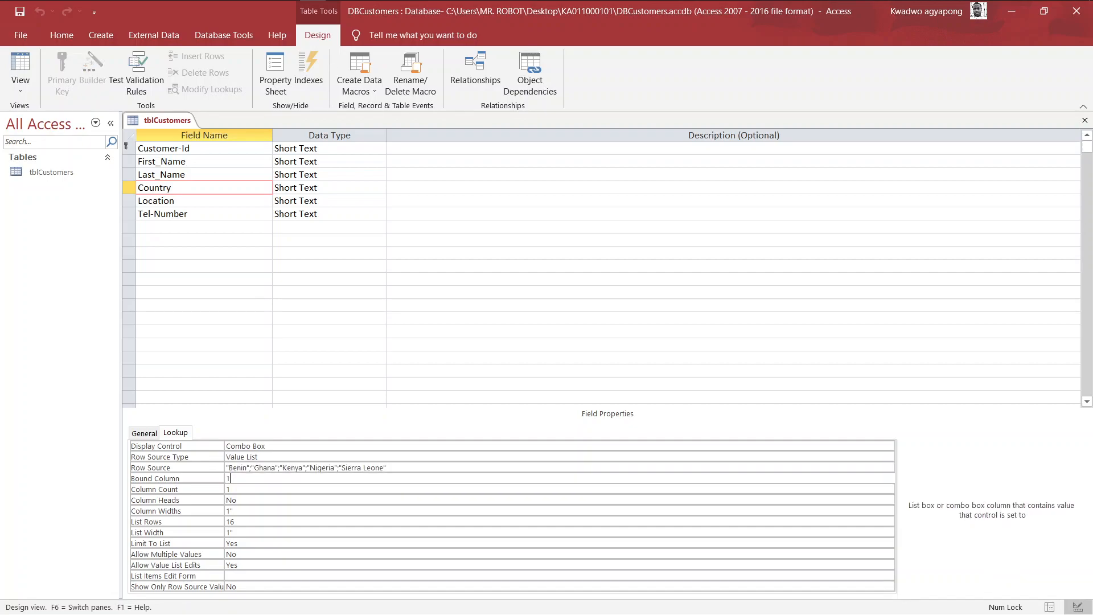
key("Up")
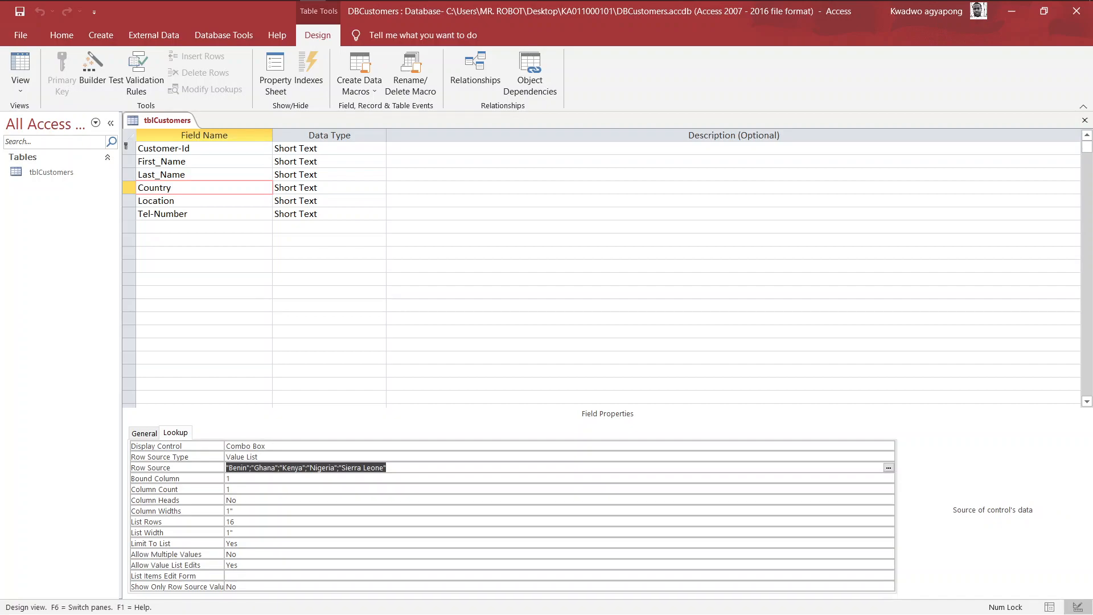
key("Up")
key("Down")
key("Down")
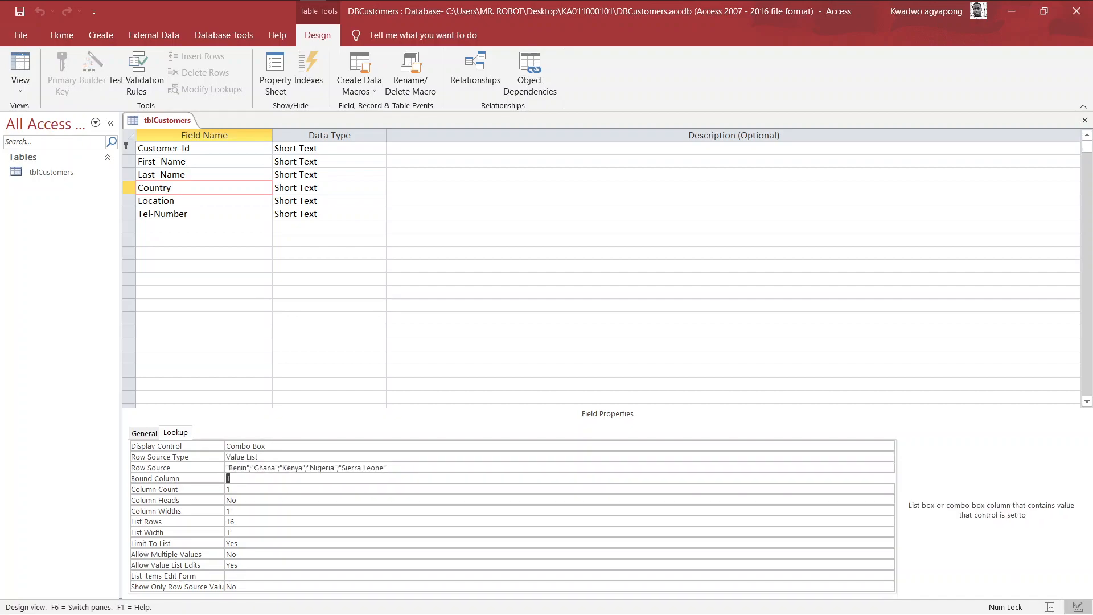
key("Down")
key("Down")
key("Up")
key("Up")
key("Up")
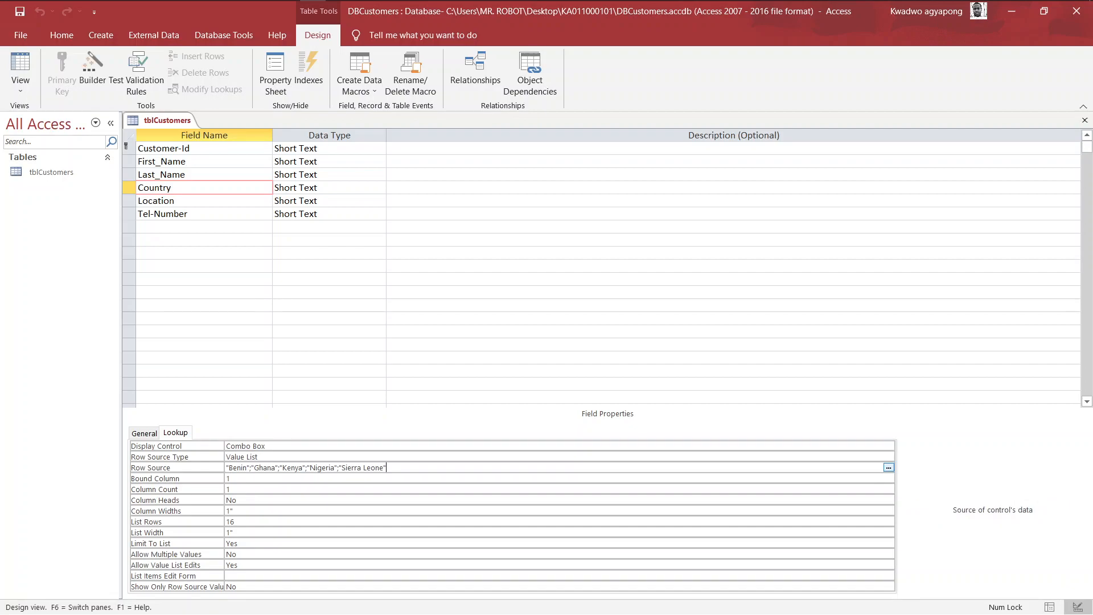
- Append ;"Togo" after "Sierra Leone" in Row Source and save the table design
type(";\"")
key("BackSpace")
type("\"Togo\"")
key("ctrl+s")
left_click(30, 89)
- Open the second record's Country list and snap Access to the left half beside the exam PDF
left_click(60, 114)
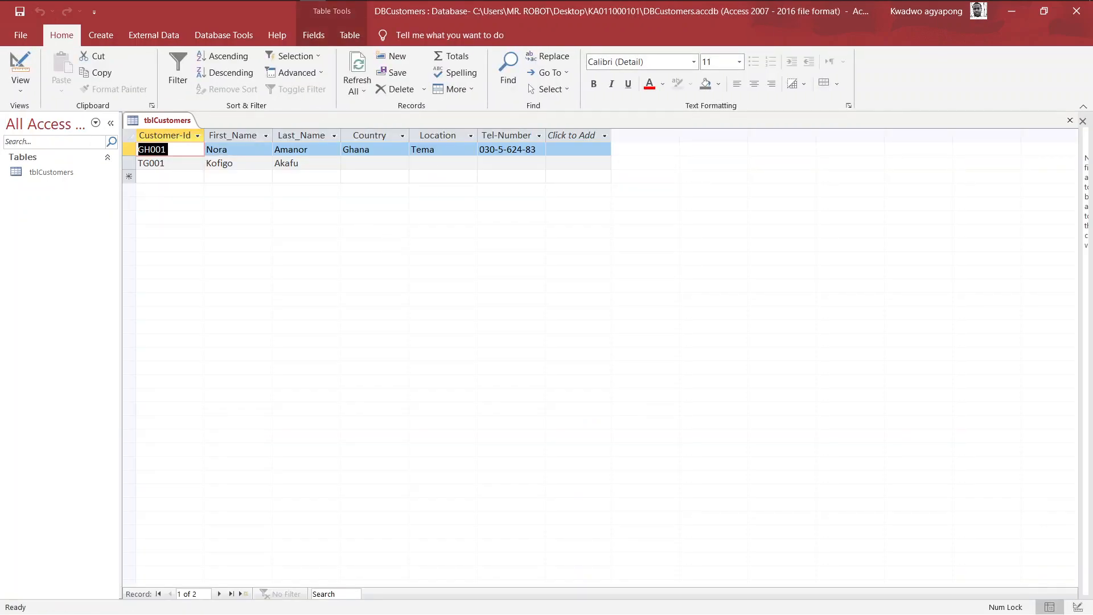
left_click(396, 163)
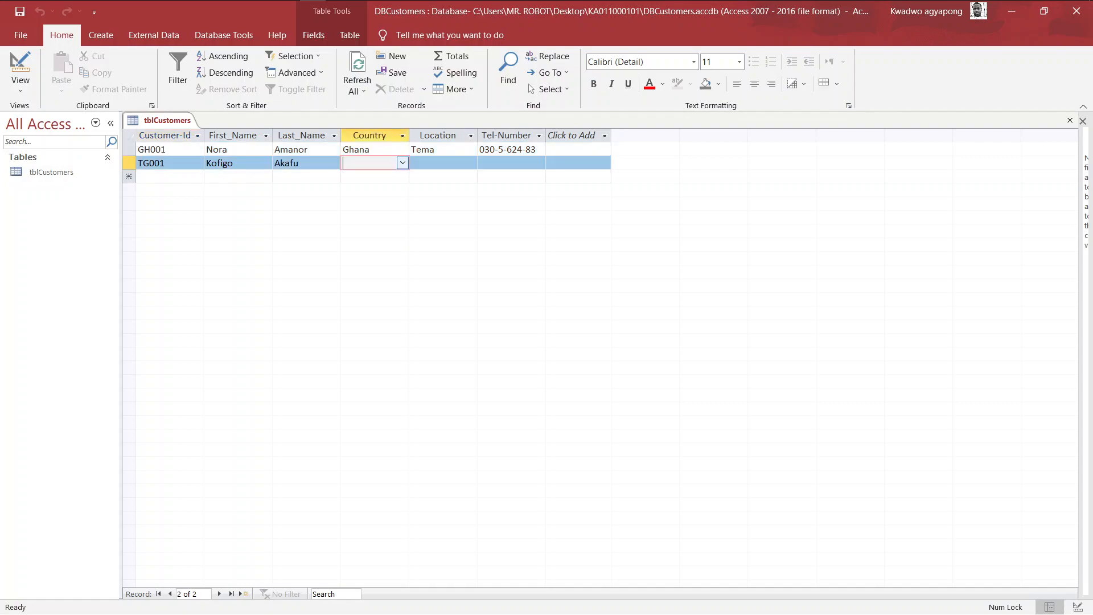
left_click(403, 164)
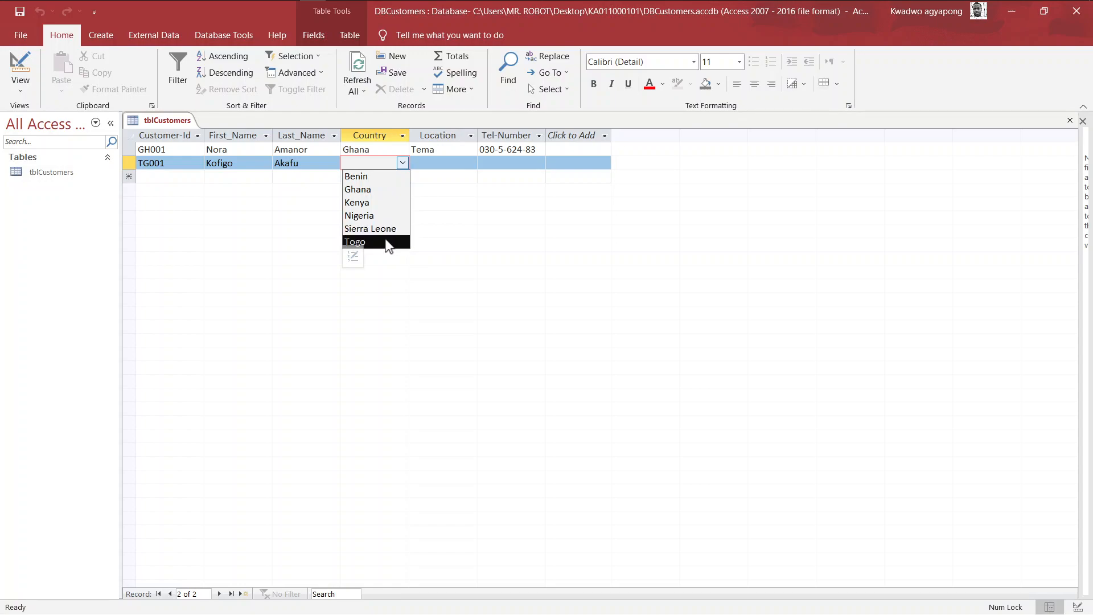
key("super+Tab")
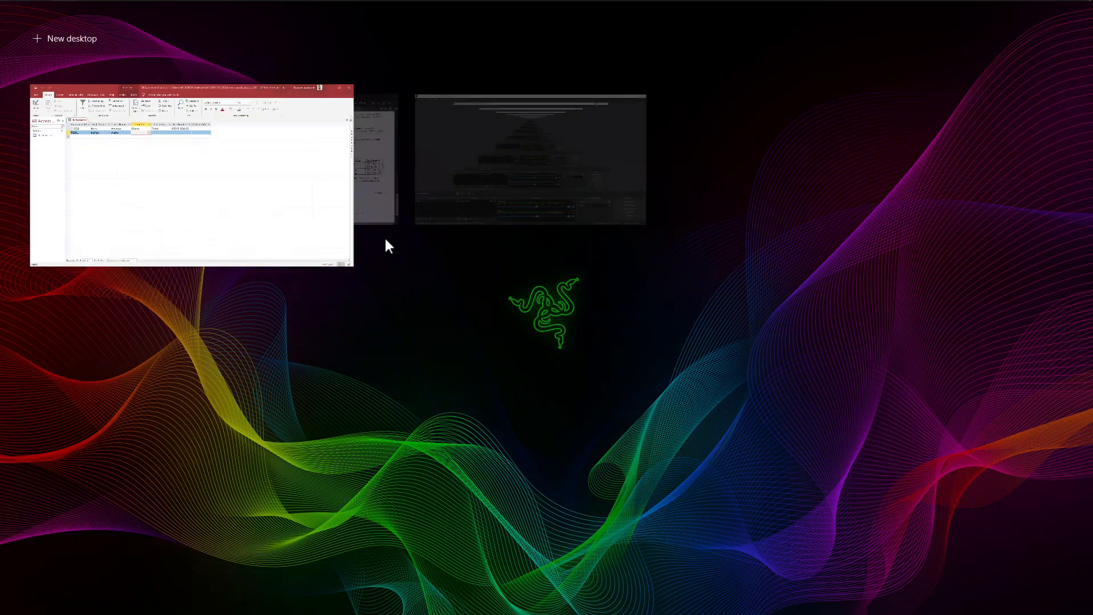
right_click(139, 126)
left_click(169, 137)
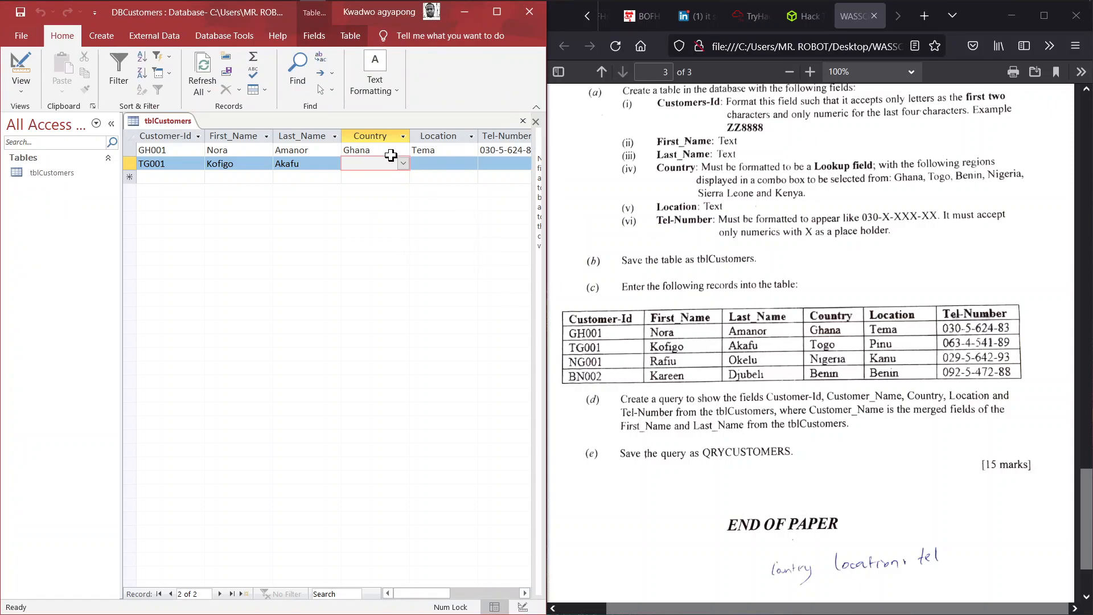
- Set the country to Togo, location to Pinu, enter the phone number, and save the record
type("togo")
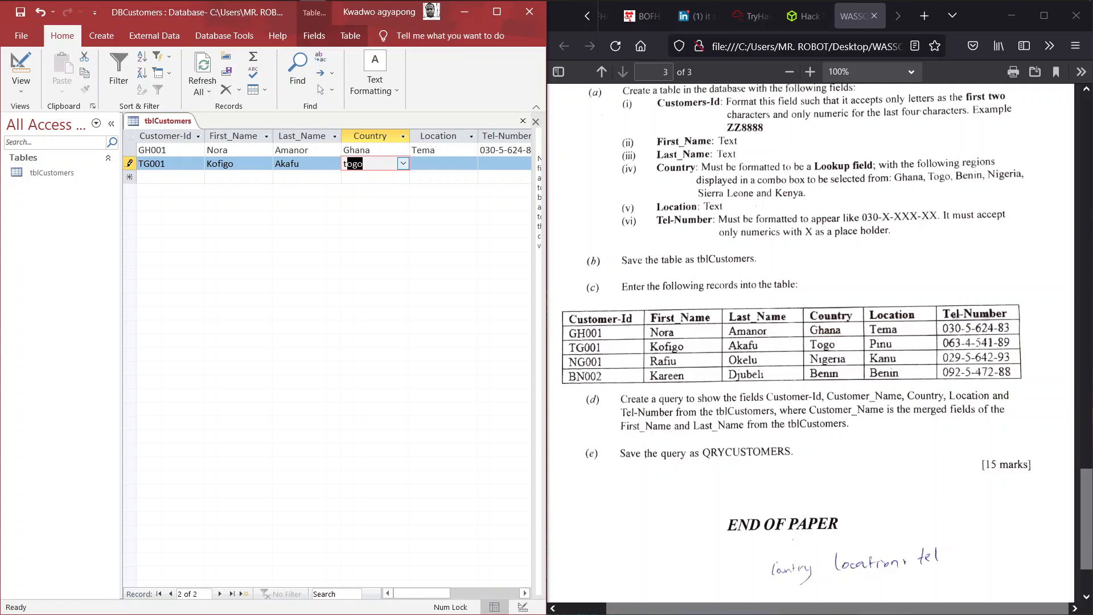
key("Tab")
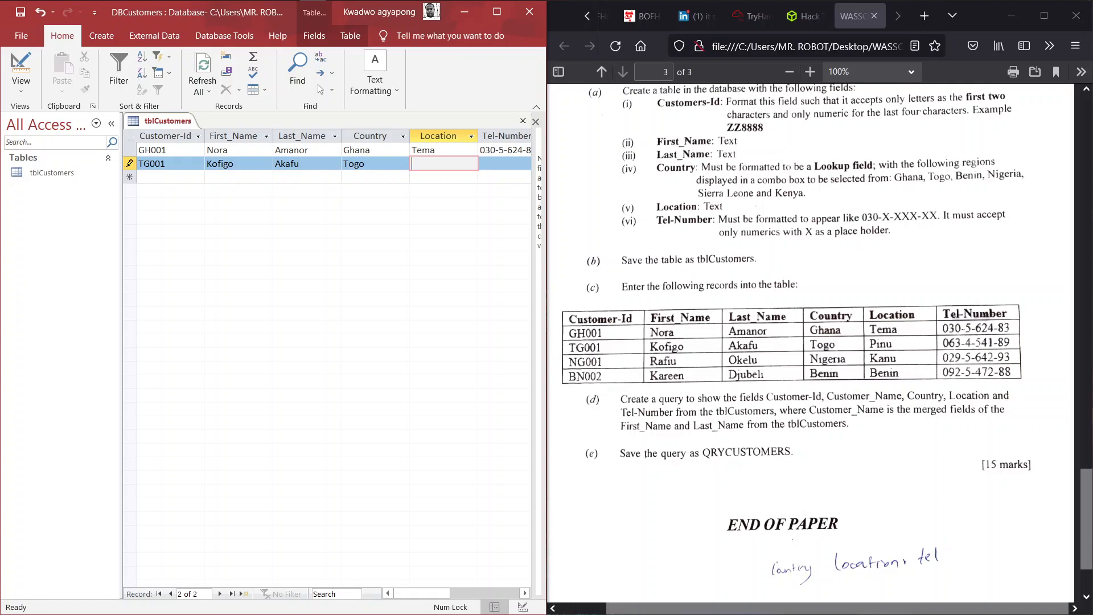
type("Pinu")
key("Tab")
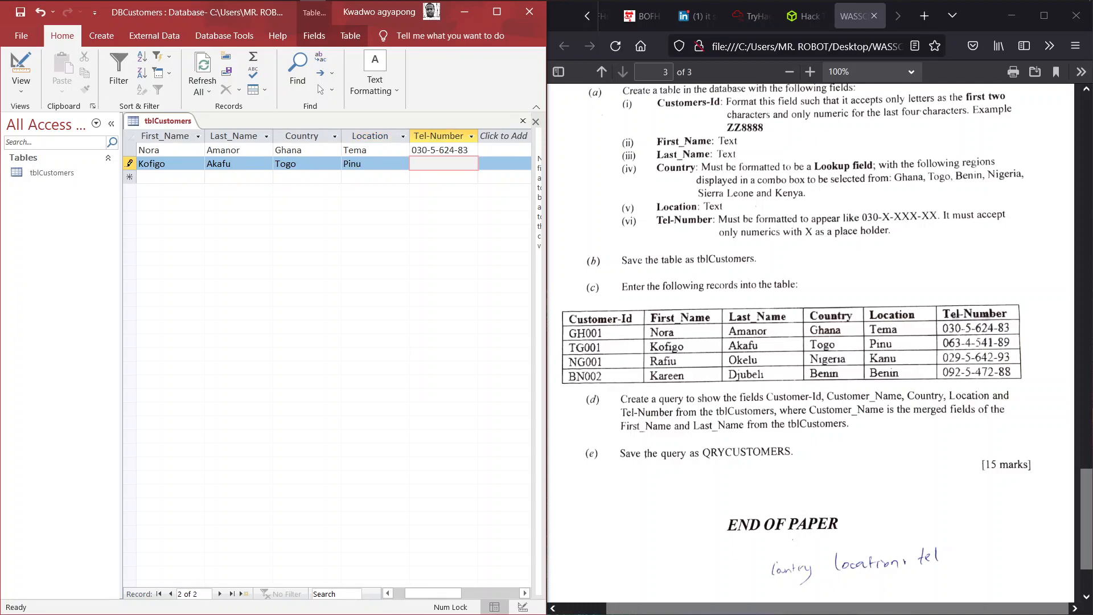
key("Tab")
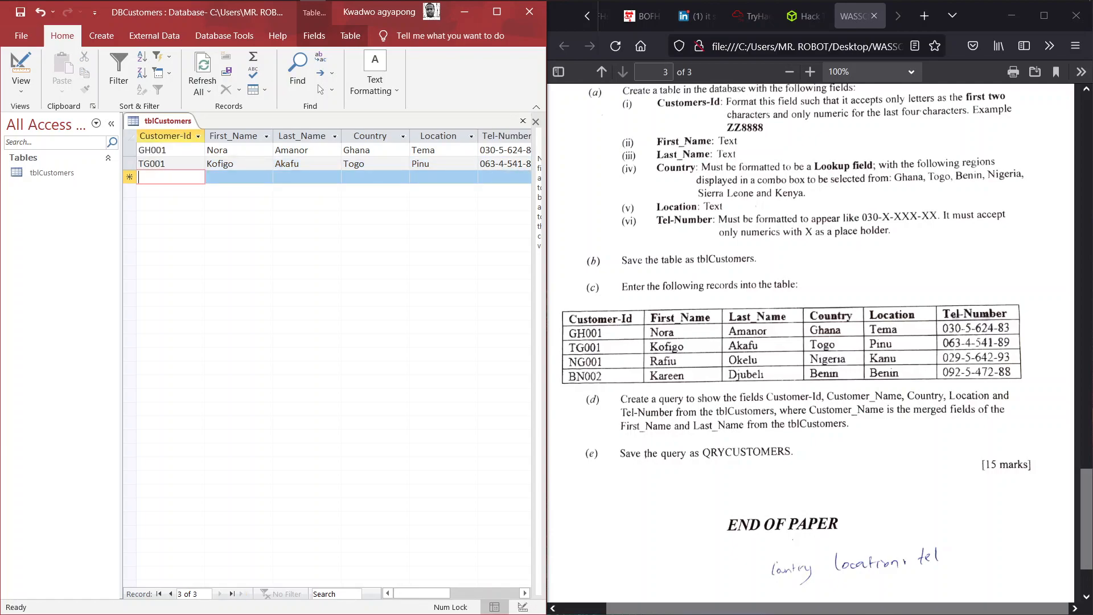
- Enter the third customer's ID, first name and last name on the new row
key("Caps_Lock")
type("NG")
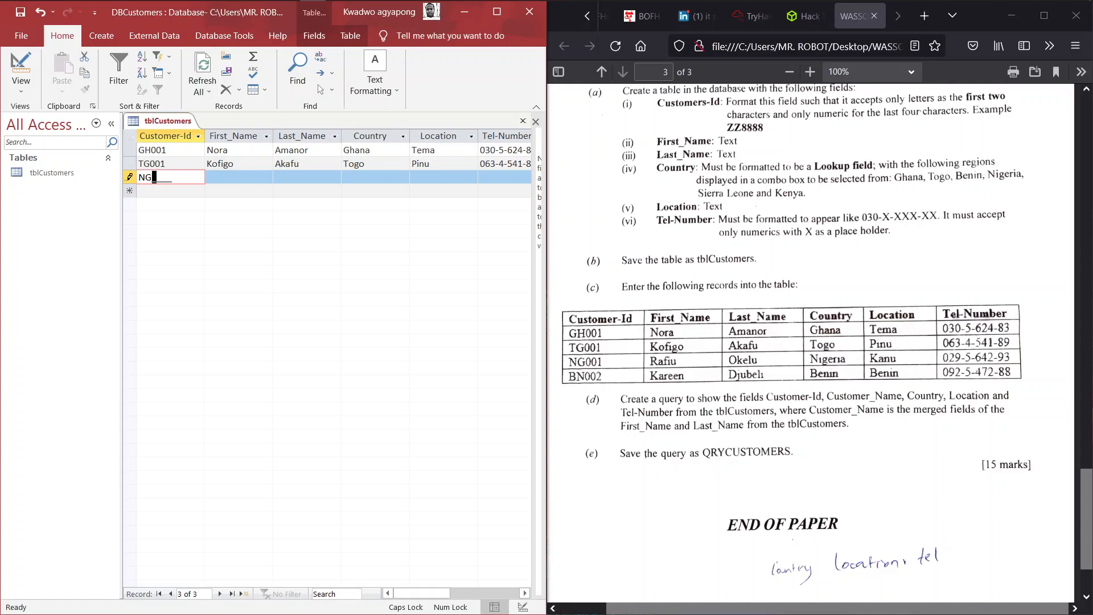
type("001")
key("Tab")
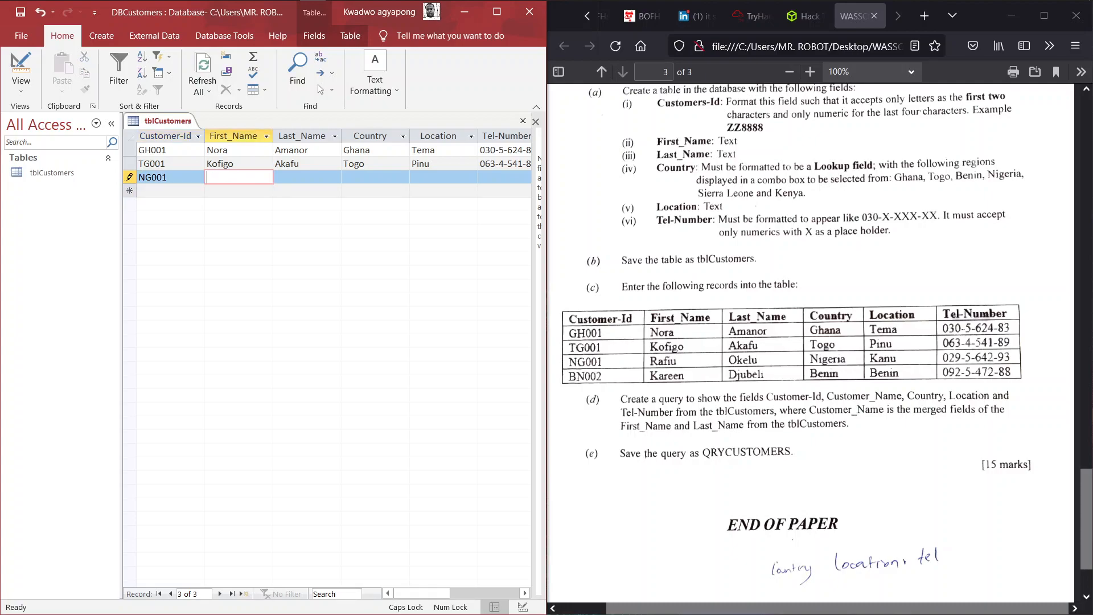
key("Caps_Lock")
key("Tab")
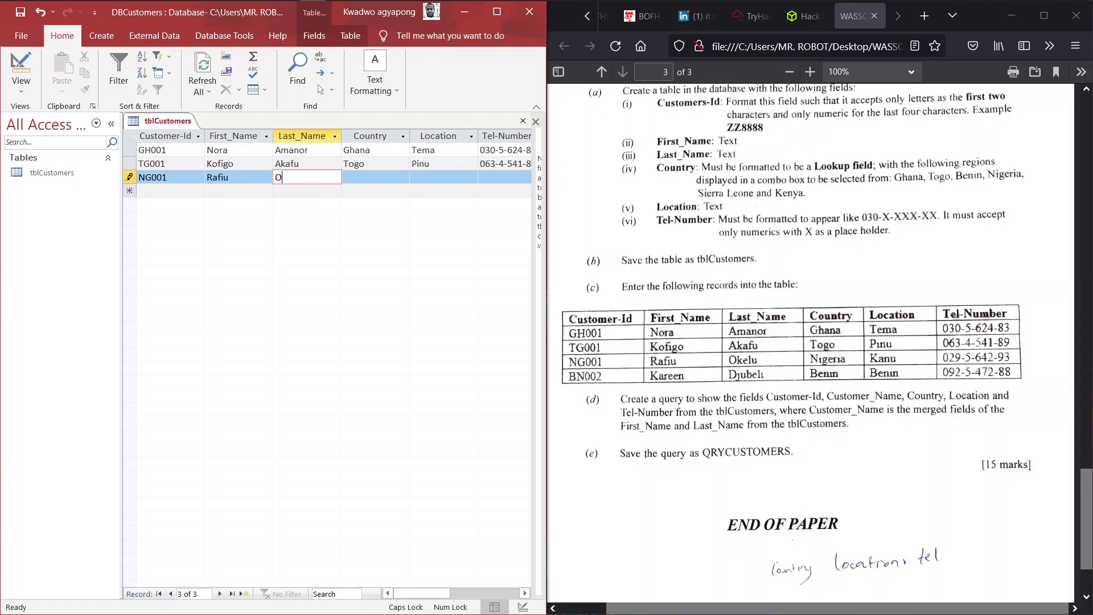
key("Tab")
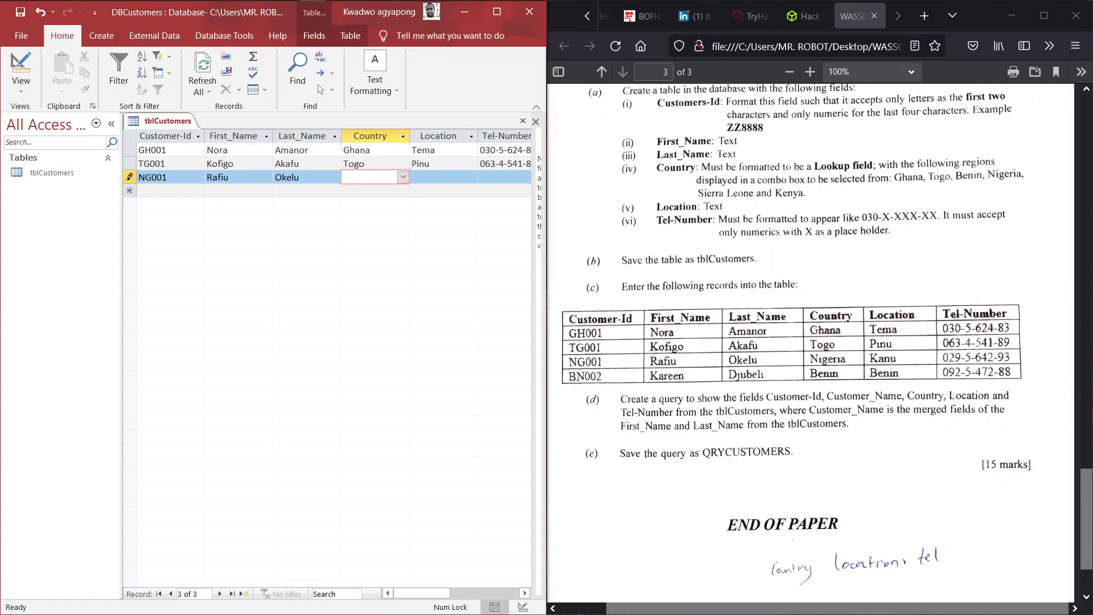
- Choose Nigeria as country, enter Kanu as location, and type the telephone number
type("nigeria")
key("Tab")
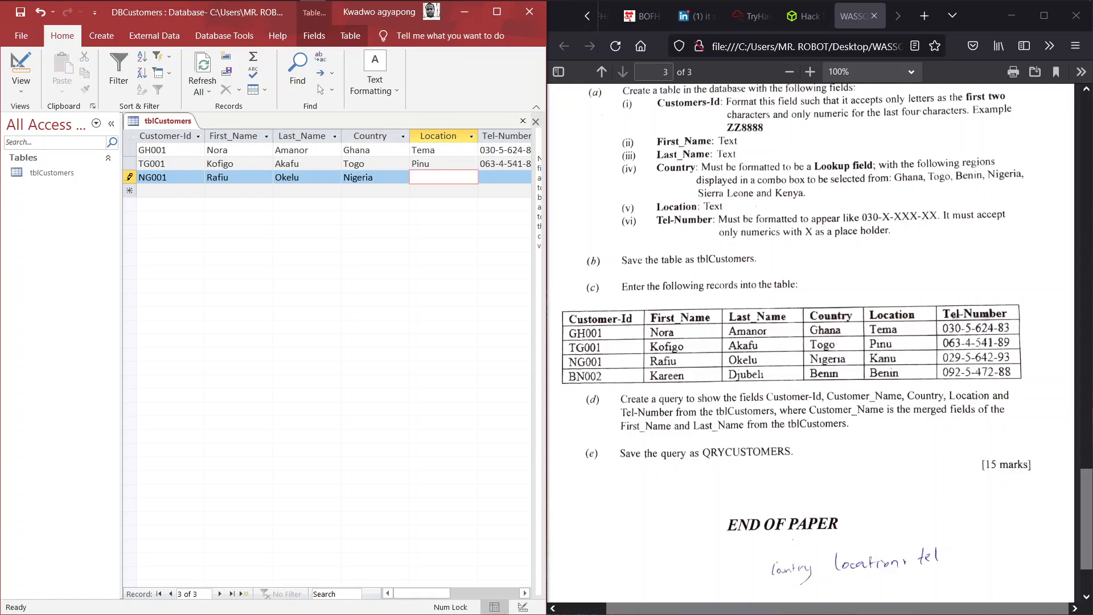
type("Kanu")
key("Tab")
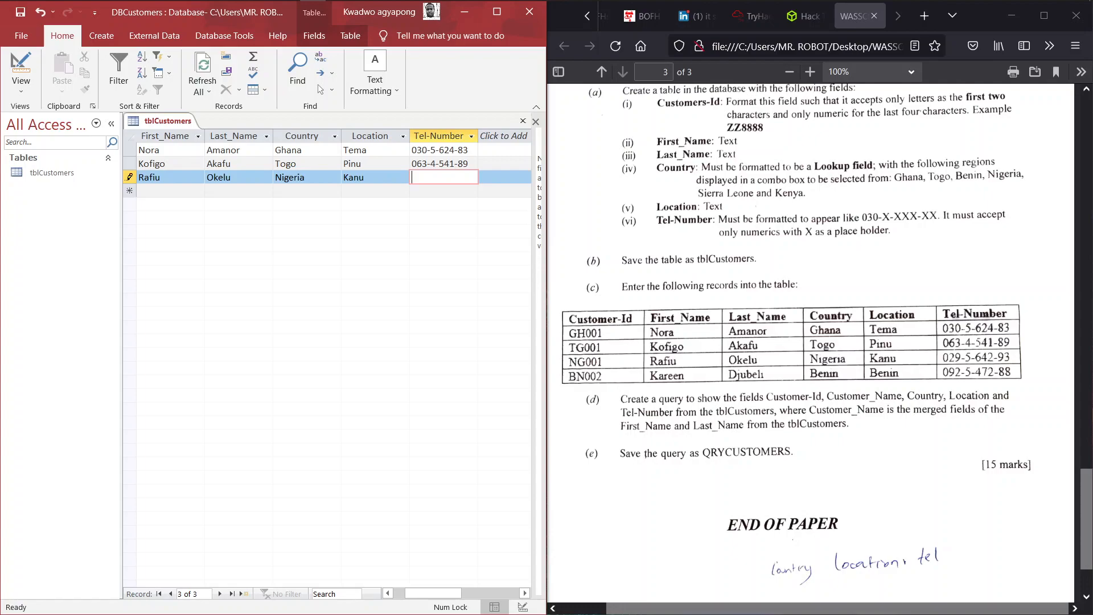
- Save the third record, then enter the fourth customer's ID, first name and last name
key("Tab")
key("Caps_Lock")
type("BN002")
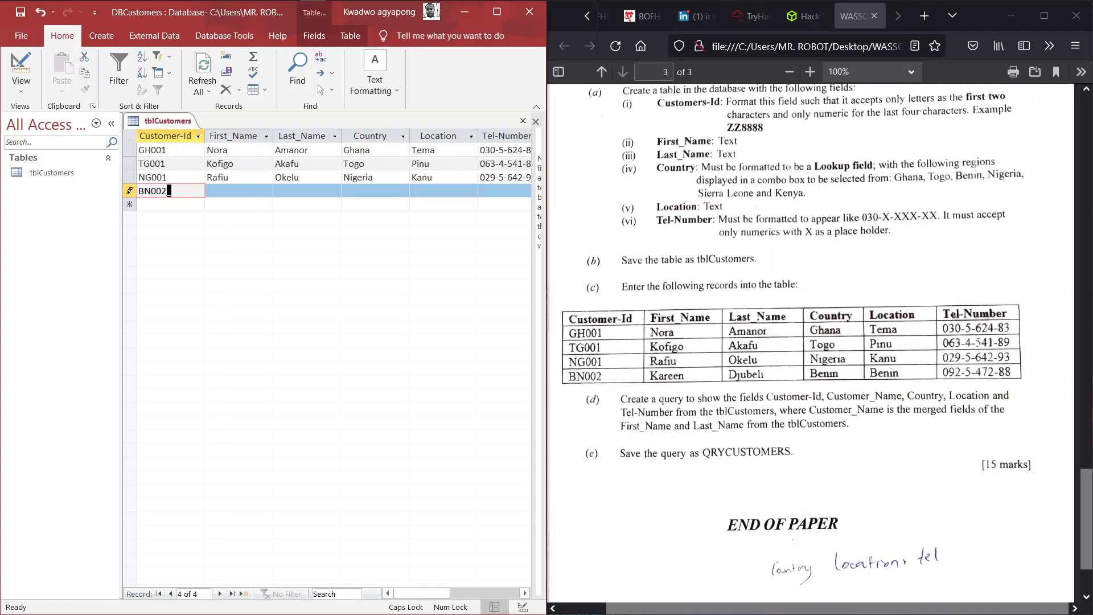
key("Tab")
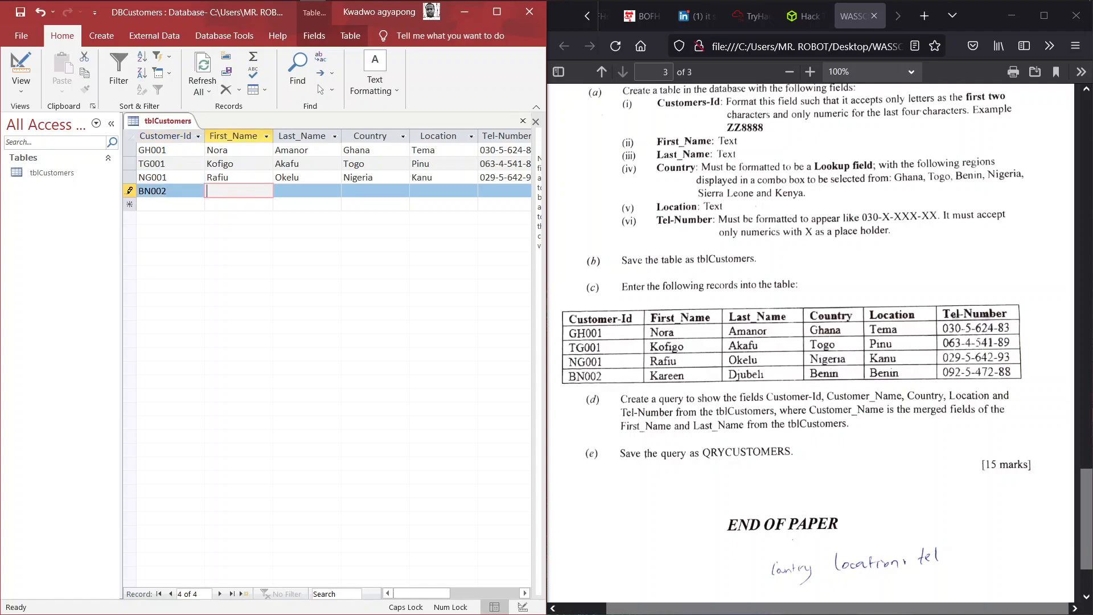
key("Caps_Lock")
key("Tab")
key("Caps_Lock")
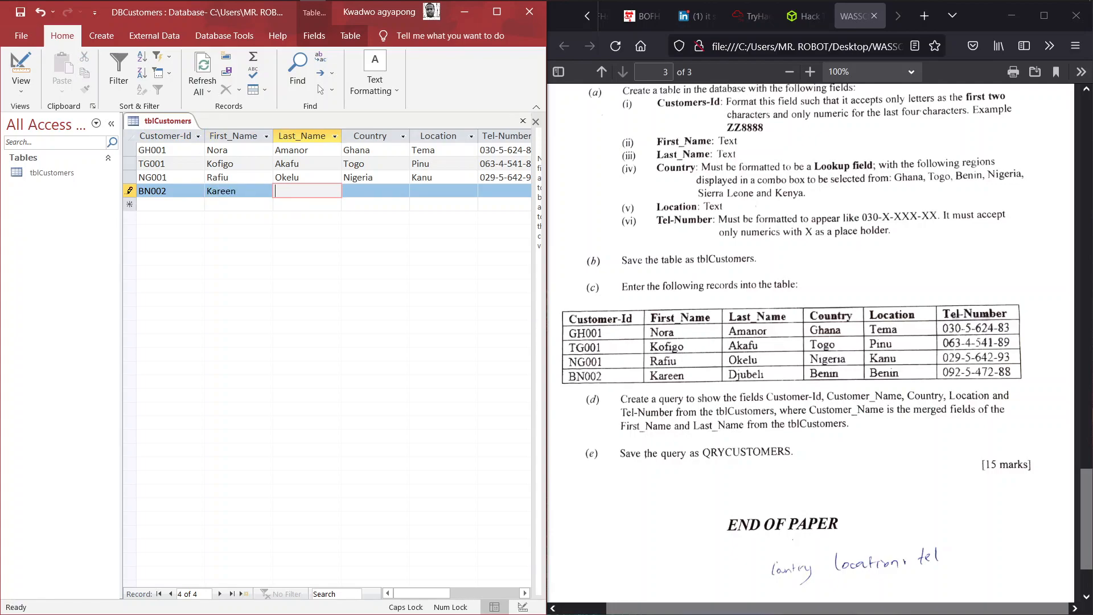
key("Caps_Lock")
key("Tab")
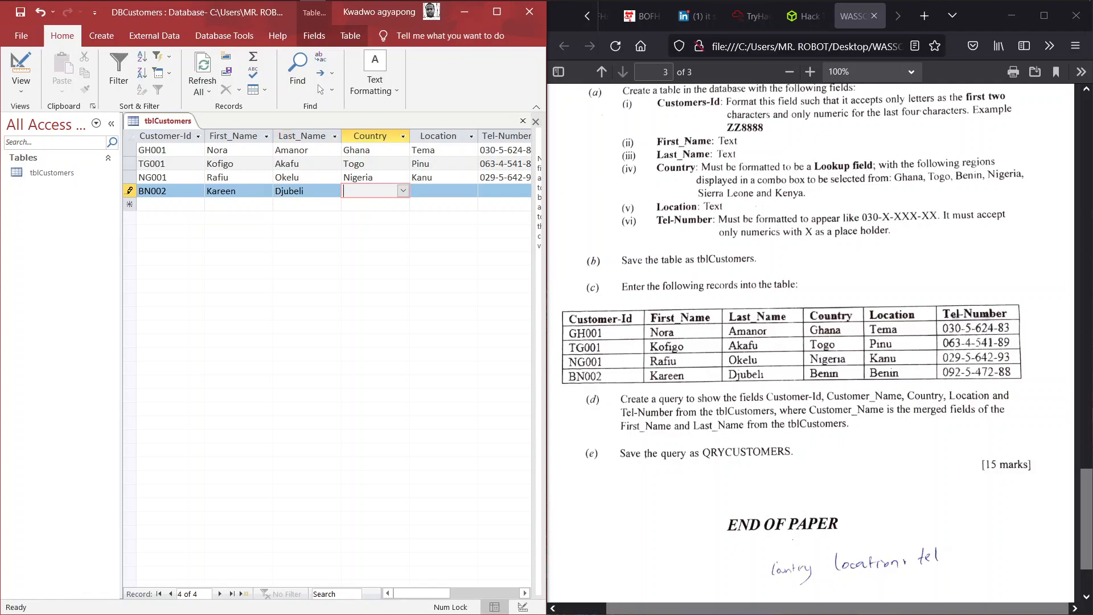
- Set Benin as both country and location, enter the phone number, and save the record
type("Benin")
key("Tab")
key("Caps_Lock")
type("B")
key("Caps_Lock")
type("enin")
key("Tab")
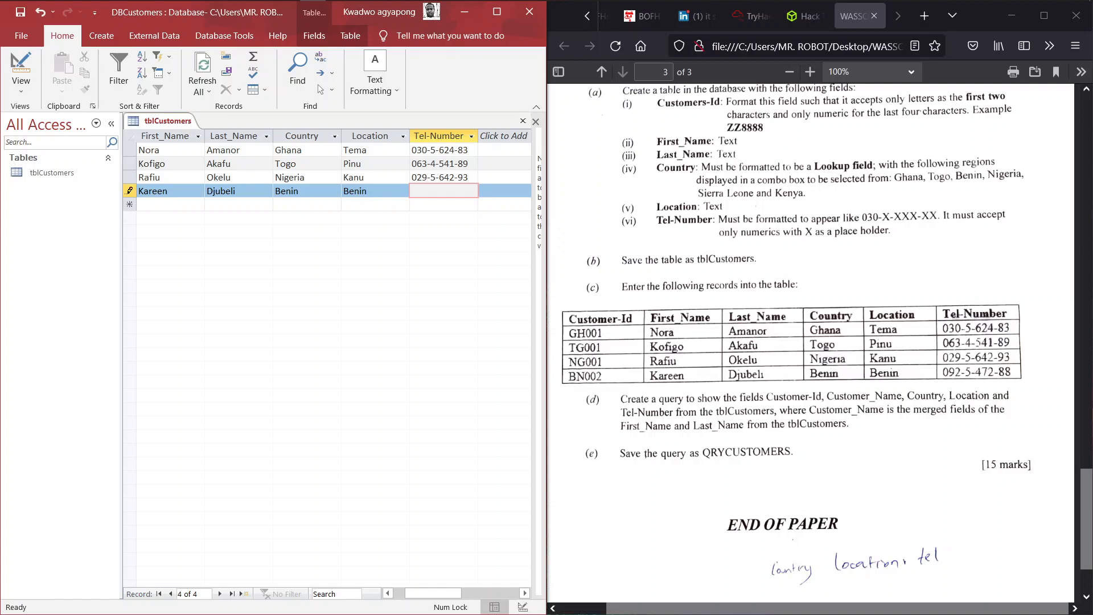
key("Return")
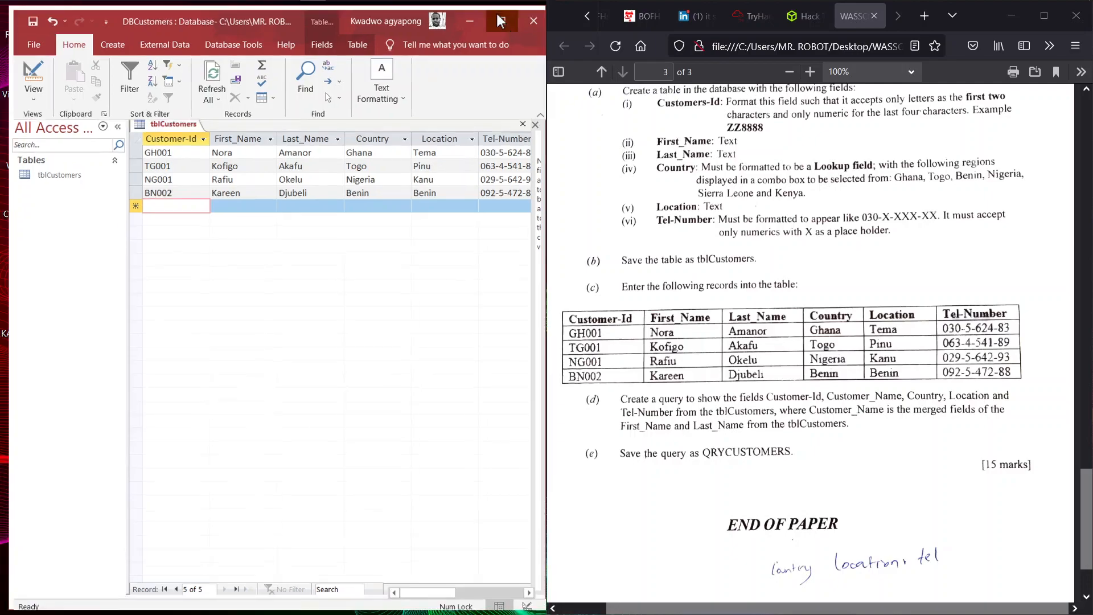
left_click(496, 11)
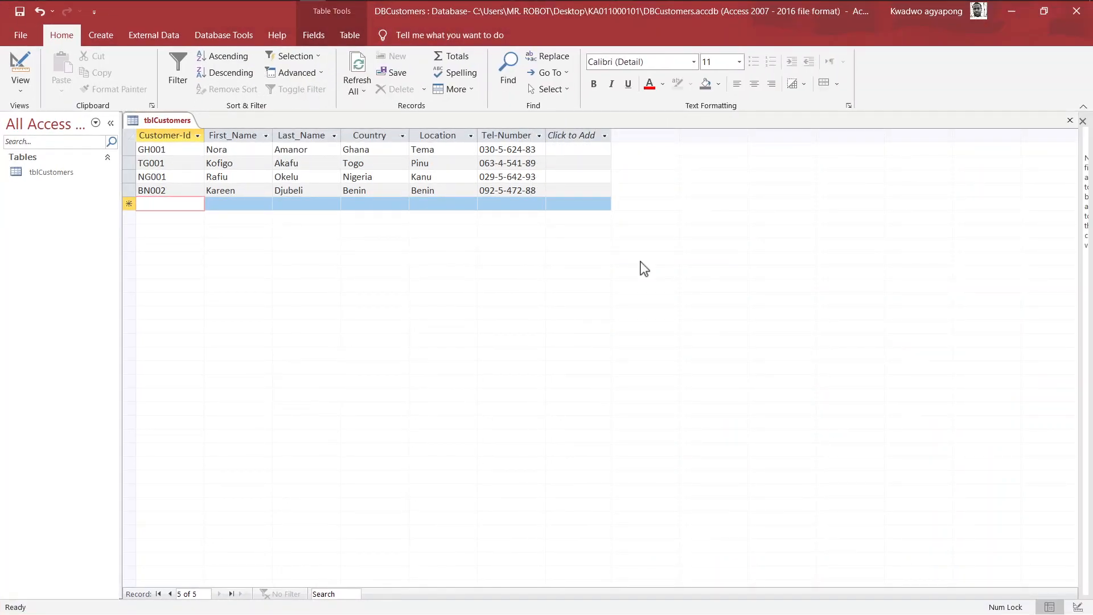
key("super+Tab")
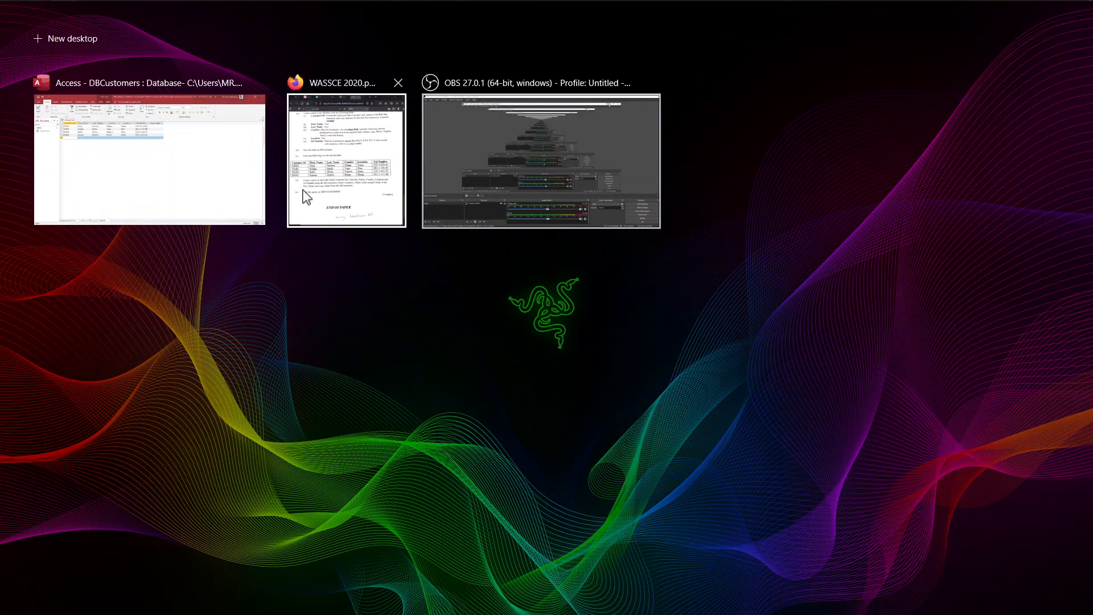
right_click(152, 159)
left_click(182, 169)
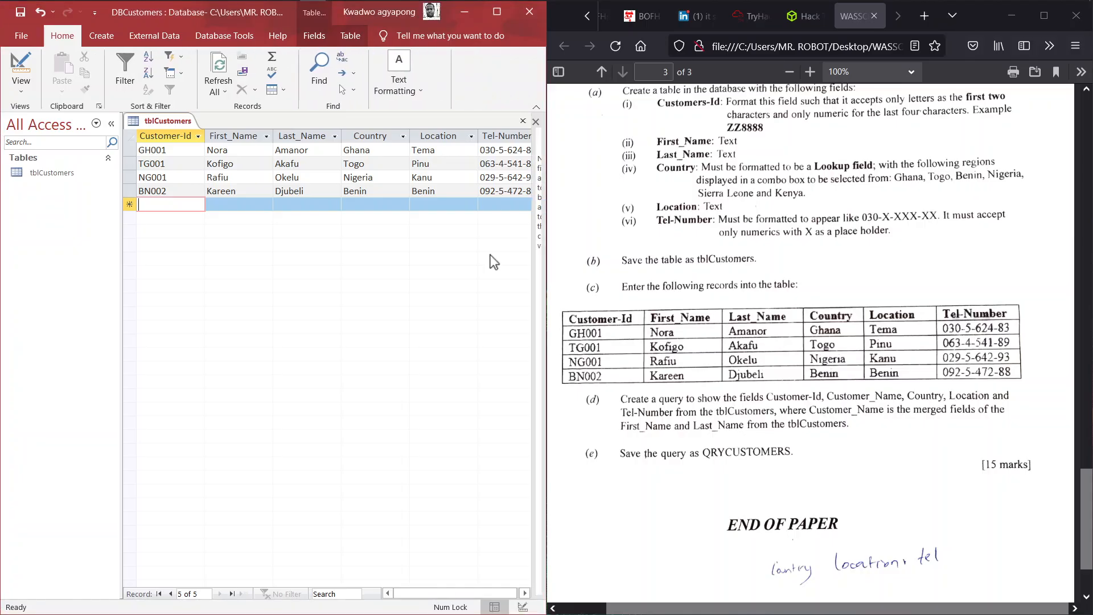
scroll(787, 377, "down", 3)
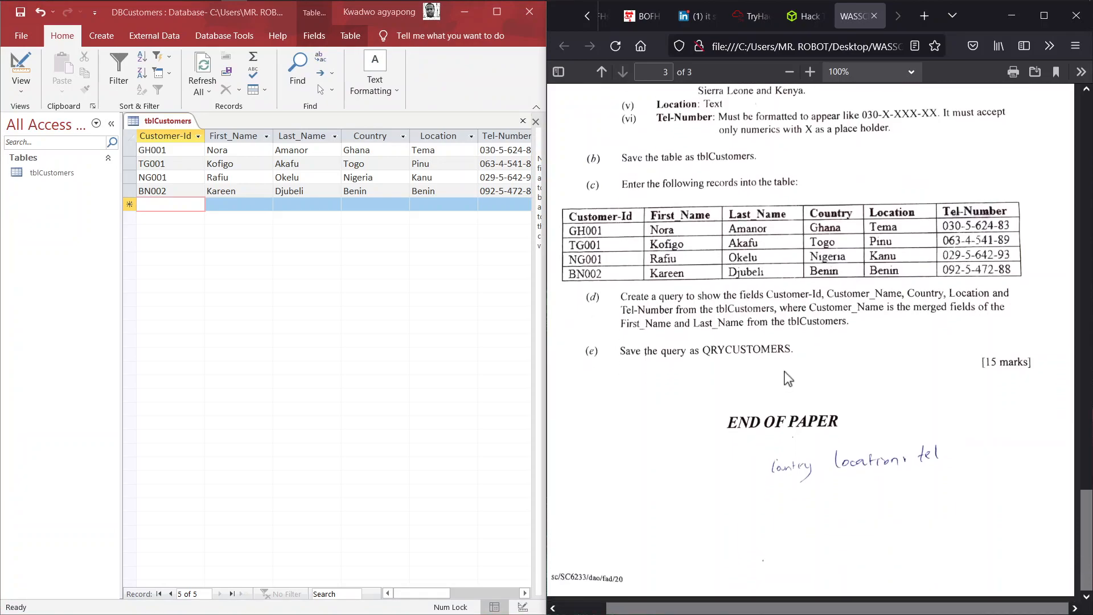
scroll(728, 333, "up", 3, "ctrl")
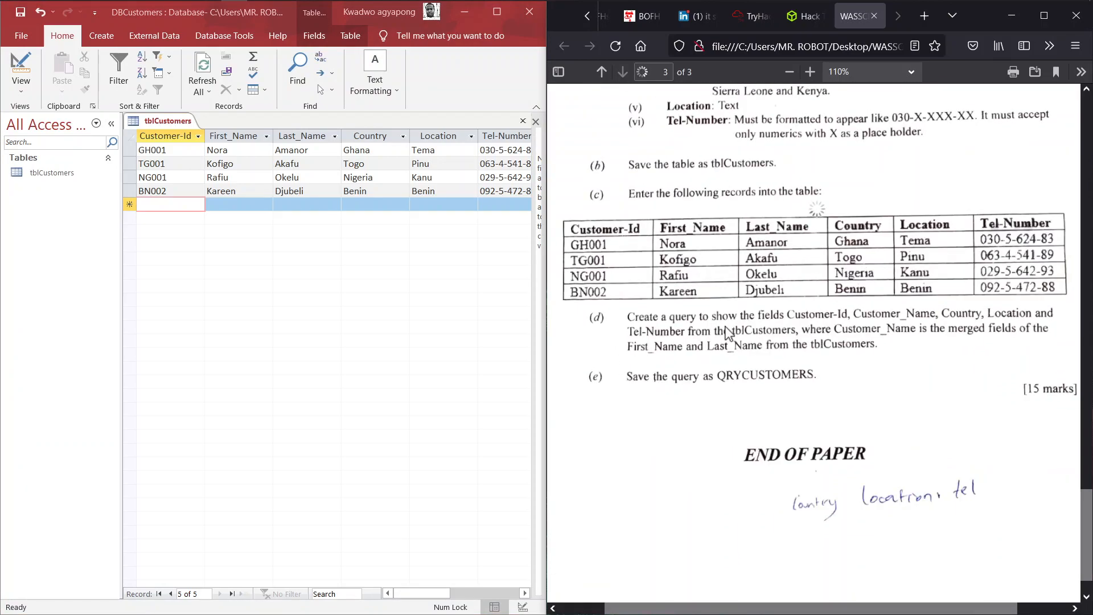
scroll(728, 333, "right", 1)
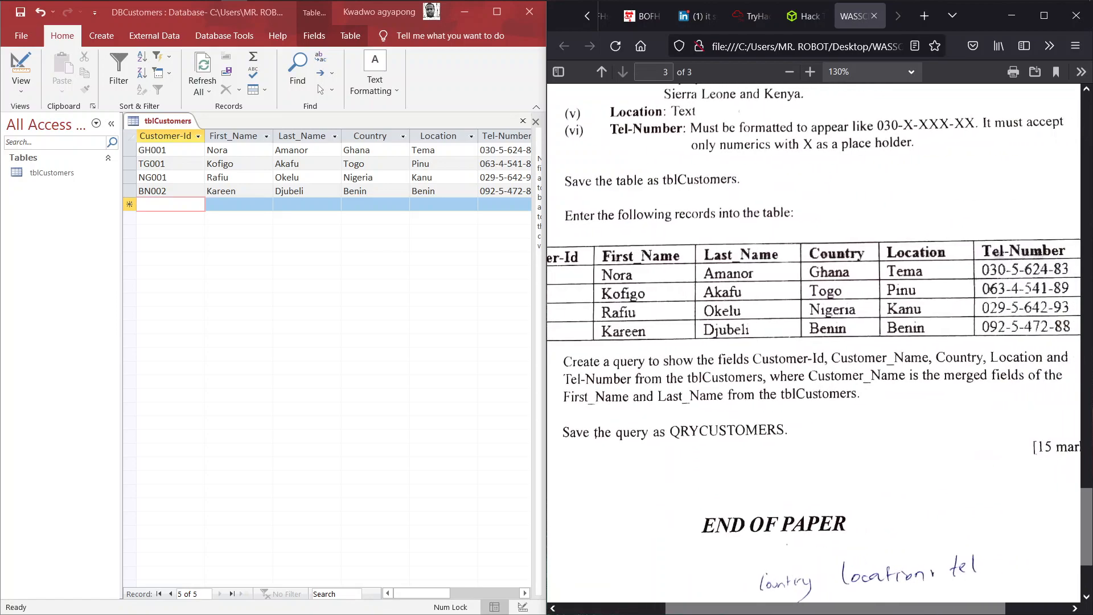
scroll(734, 330, "down", 3, "ctrl")
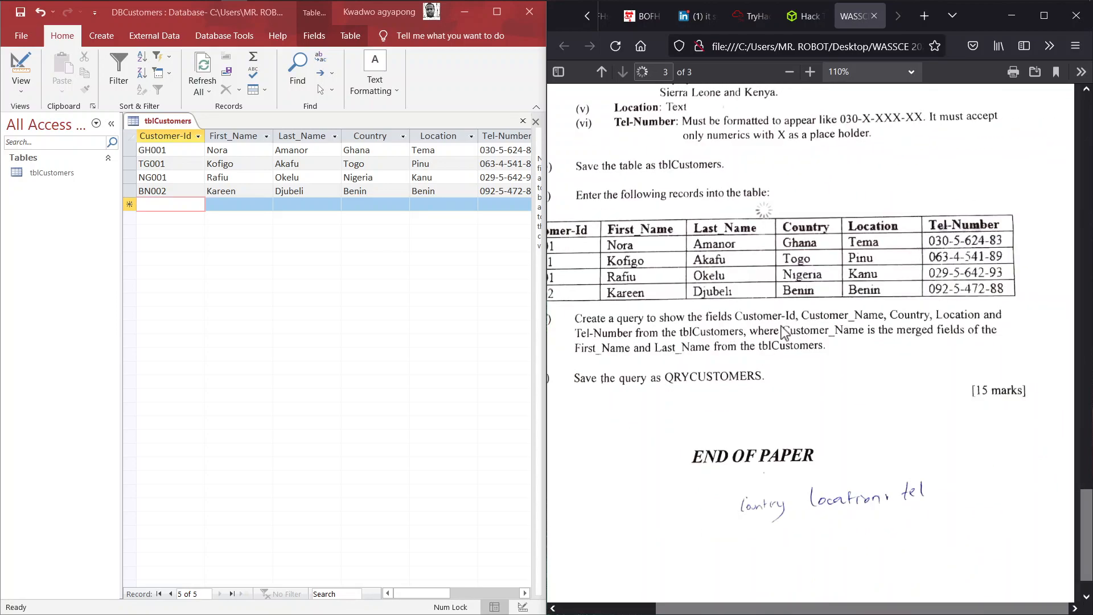
scroll(788, 333, "up", 1, "ctrl")
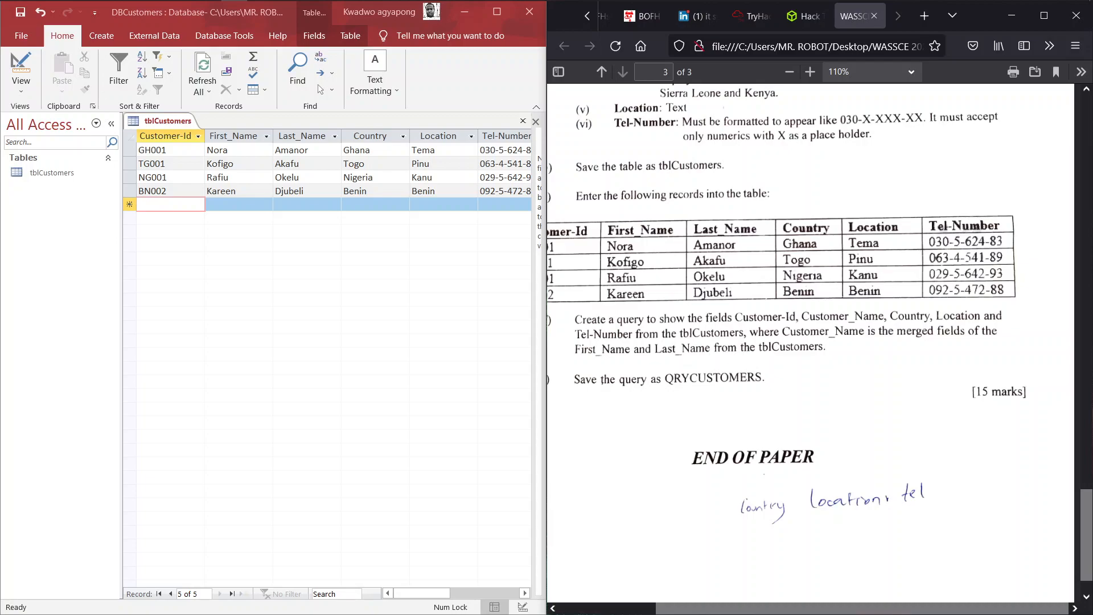
scroll(815, 342, "left", 3)
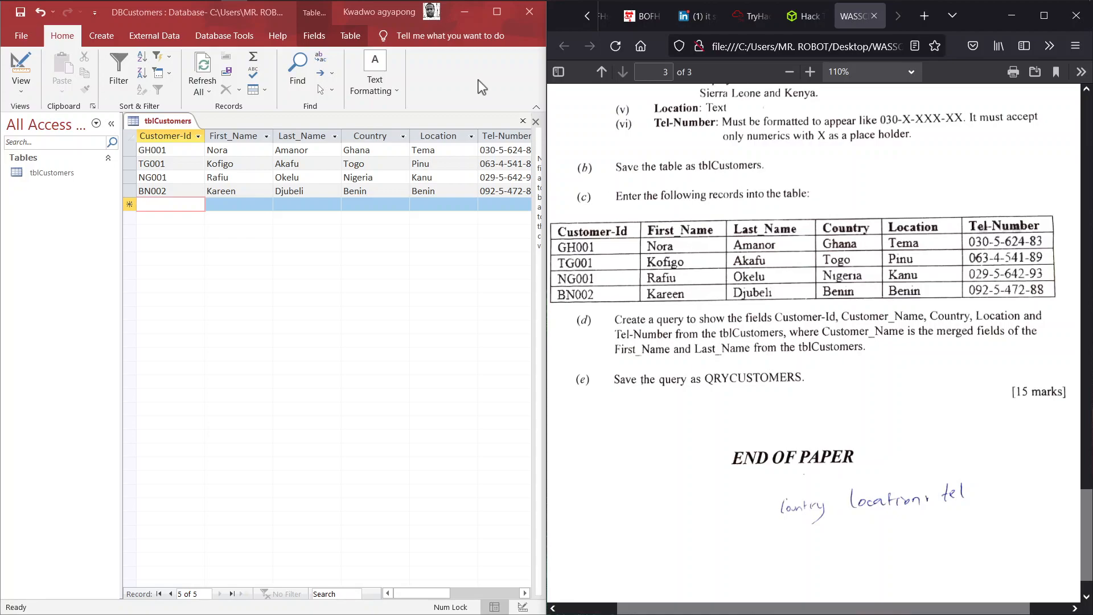
- Maximize Access and launch the Simple Query Wizard from the Create ribbon's Query Wizard
left_click(496, 12)
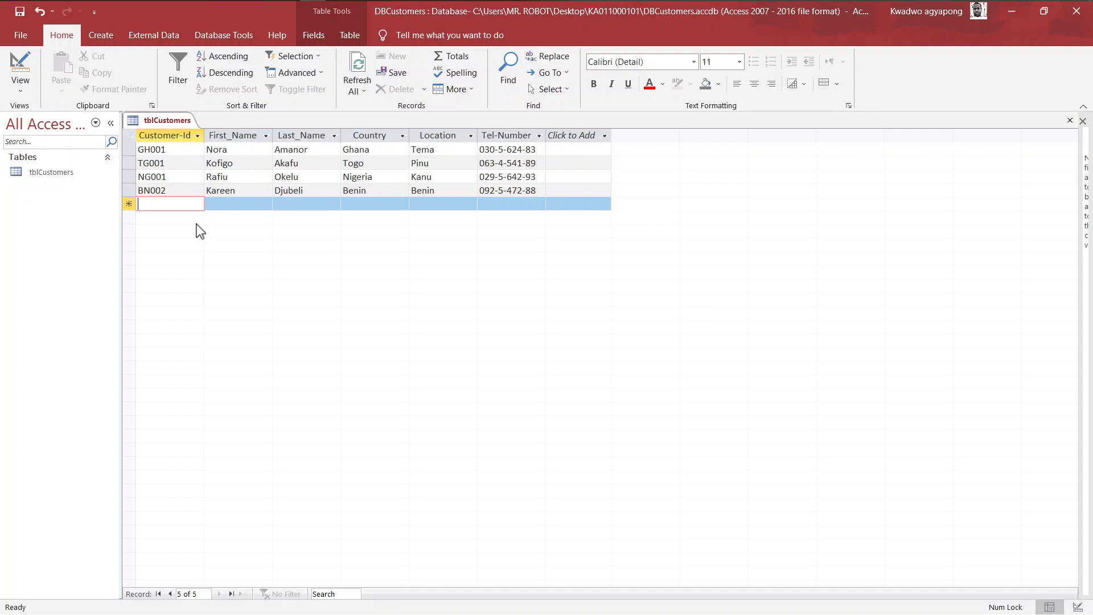
left_click(102, 37)
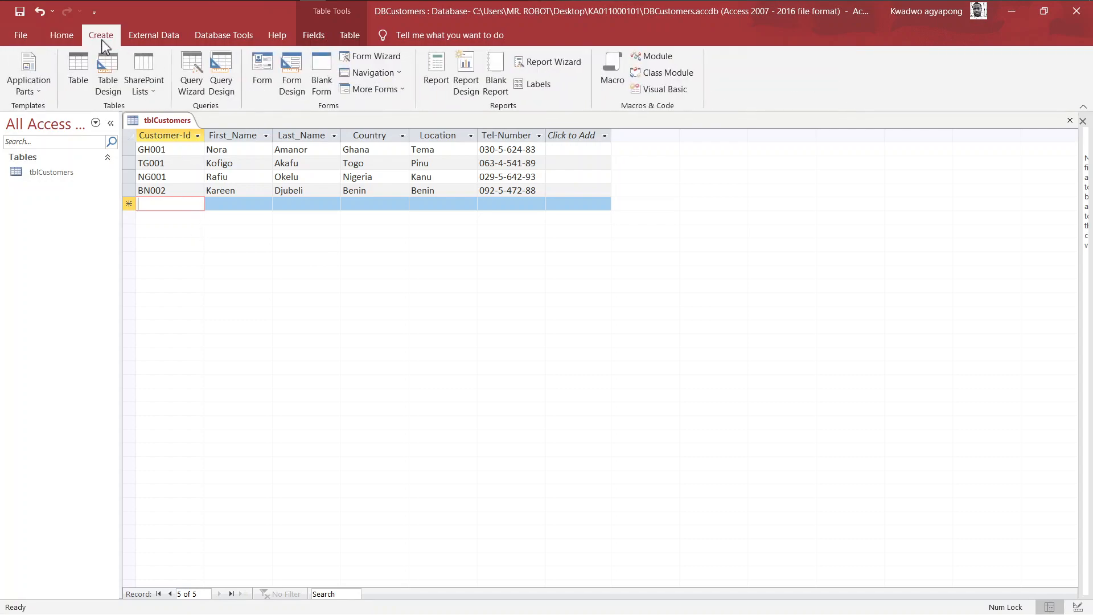
left_click(194, 91)
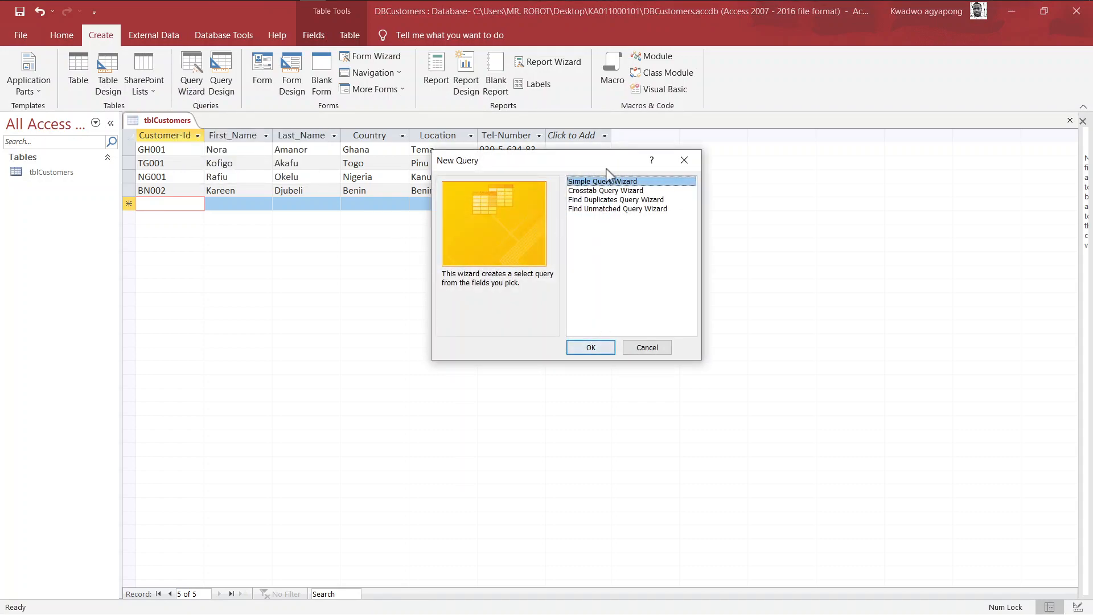
left_click(589, 346)
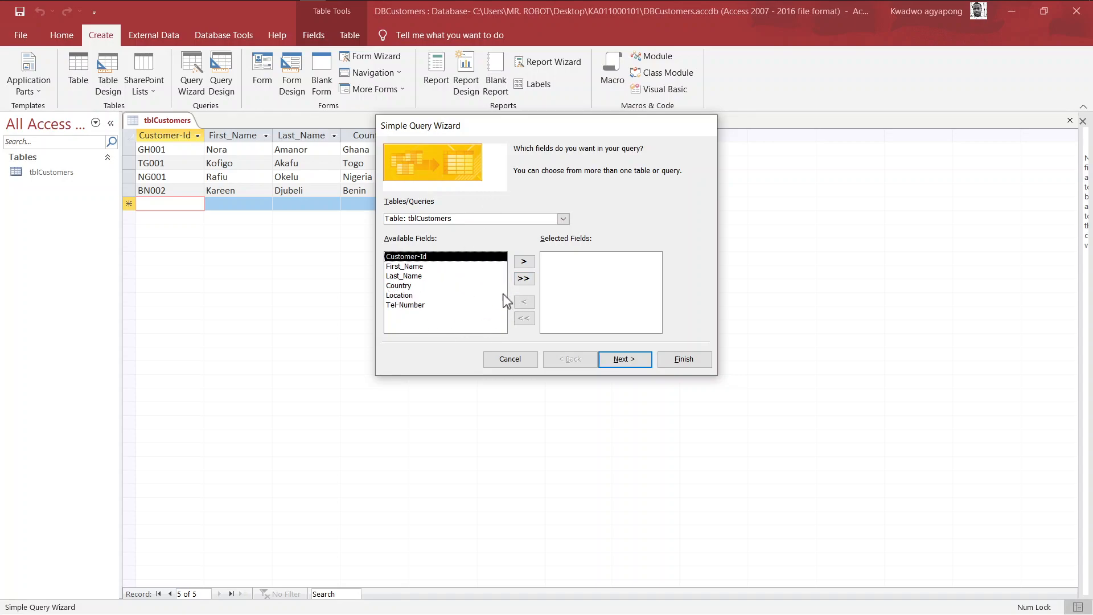
- Add all six tblCustomers fields and finish the wizard with the query titled QRYCUSTOMERS
left_click(524, 279)
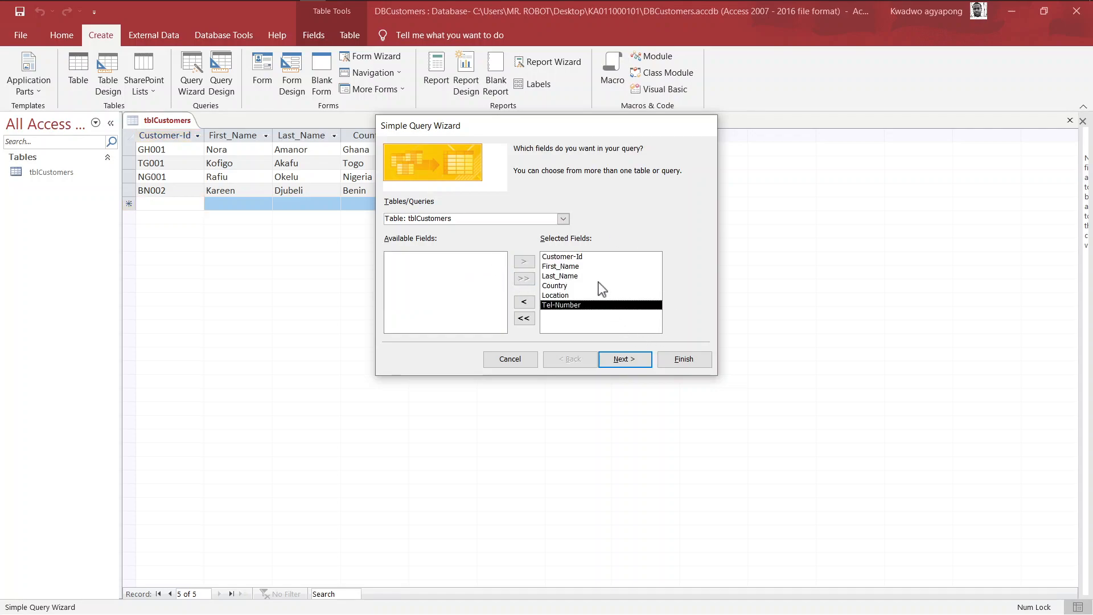
left_click(625, 366)
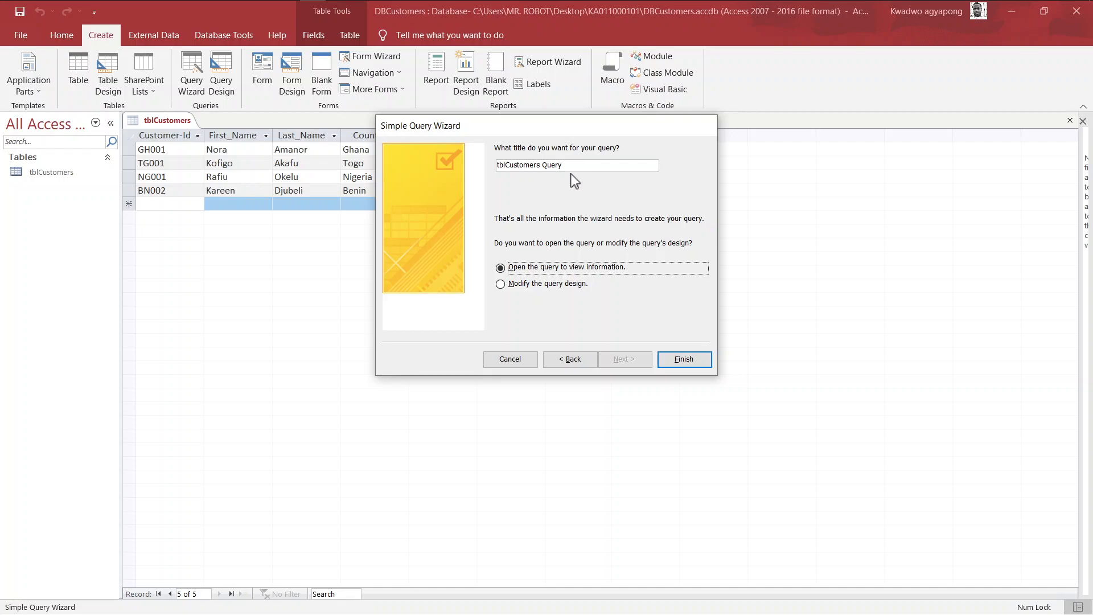
key("super+Tab")
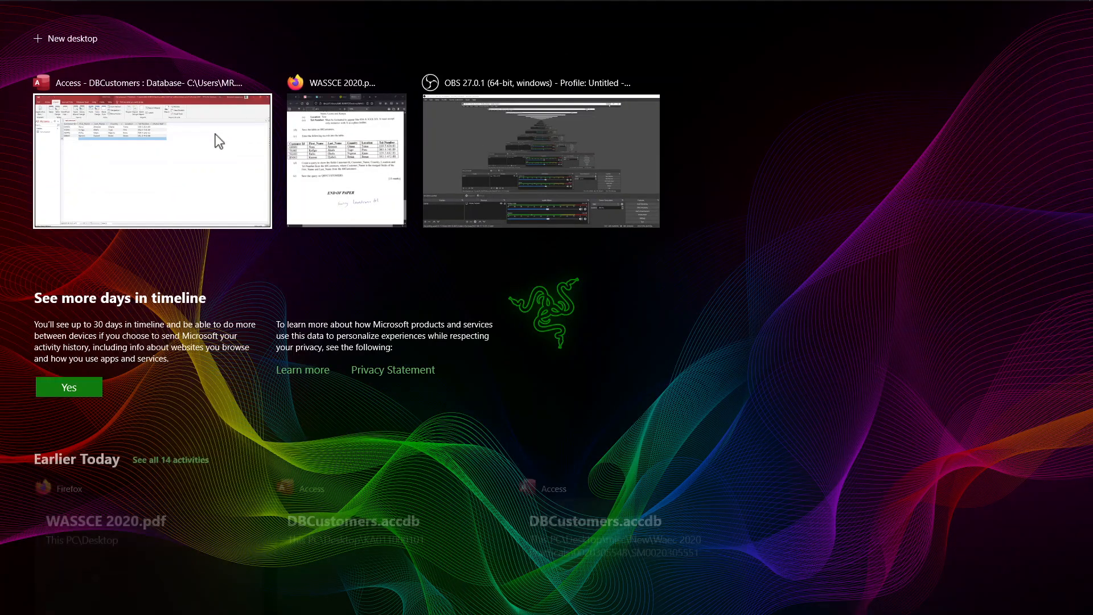
left_click(324, 175)
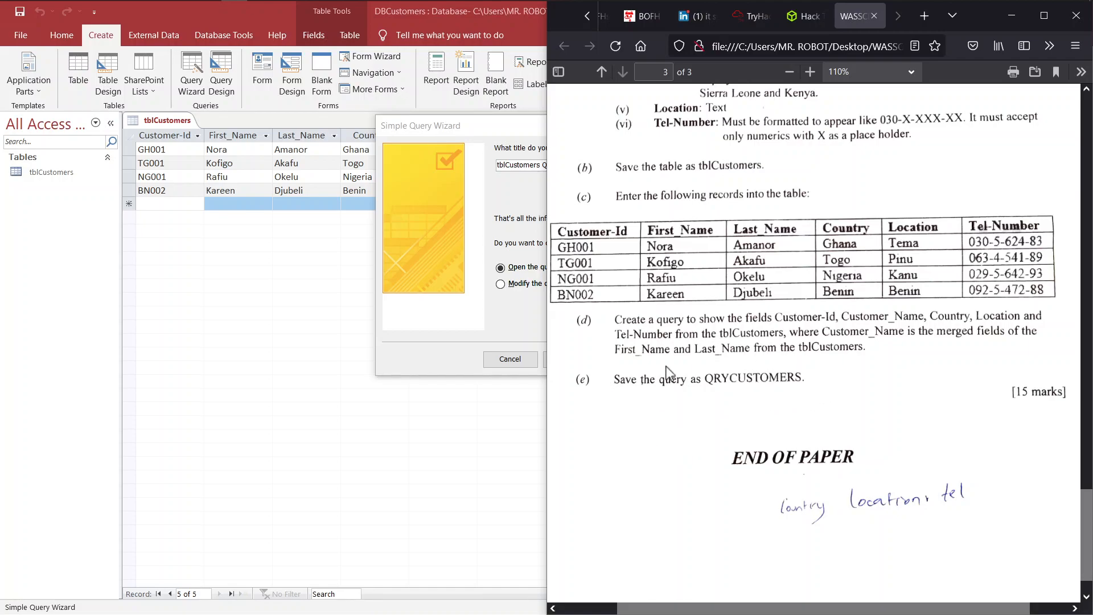
left_click(523, 165)
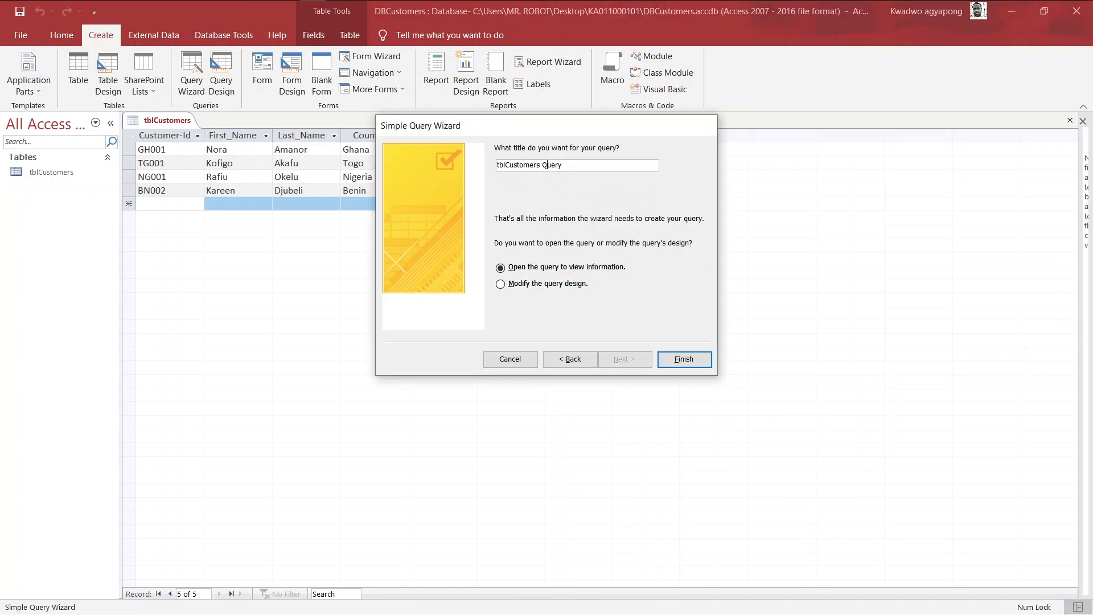
key("BackSpace")
key("BackSpace")
key("BackSpace")
key("BackSpace")
key("BackSpace")
key("BackSpace")
key("BackSpace")
key("BackSpace")
key("BackSpace")
key("BackSpace")
key("BackSpace")
key("BackSpace")
key("BackSpace")
key("BackSpace")
key("BackSpace")
key("BackSpace")
key("BackSpace")
key("Caps_Lock")
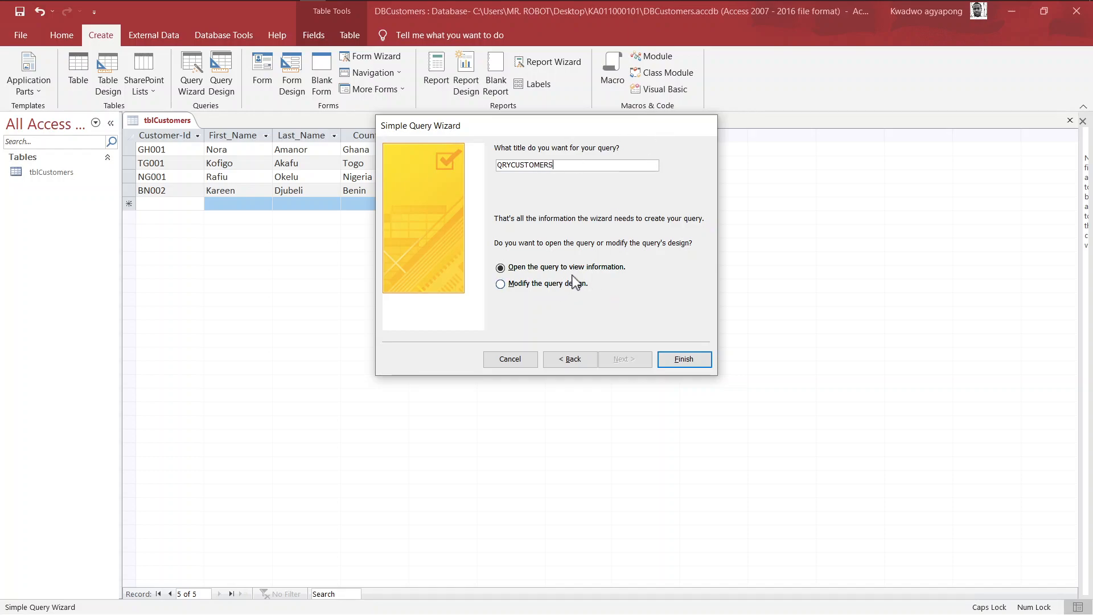
left_click(684, 360)
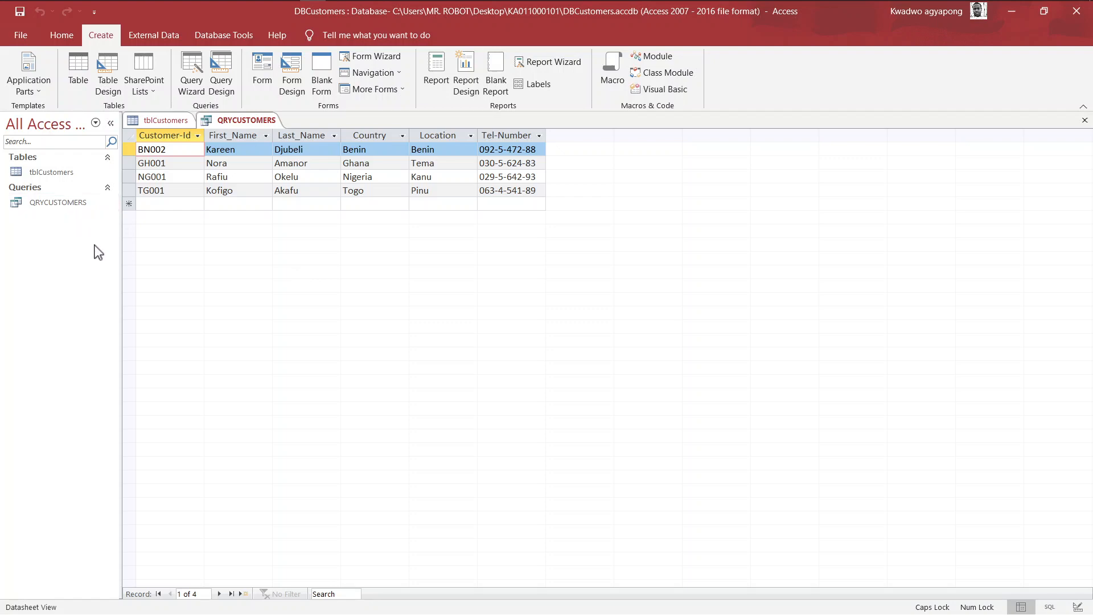
key("super+Tab")
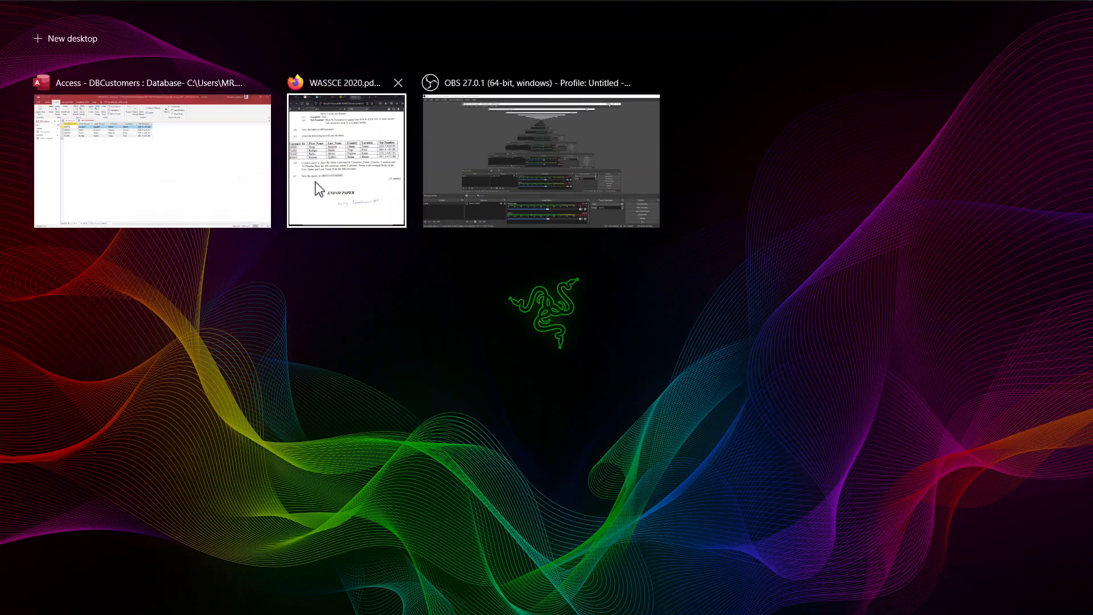
left_click(318, 185)
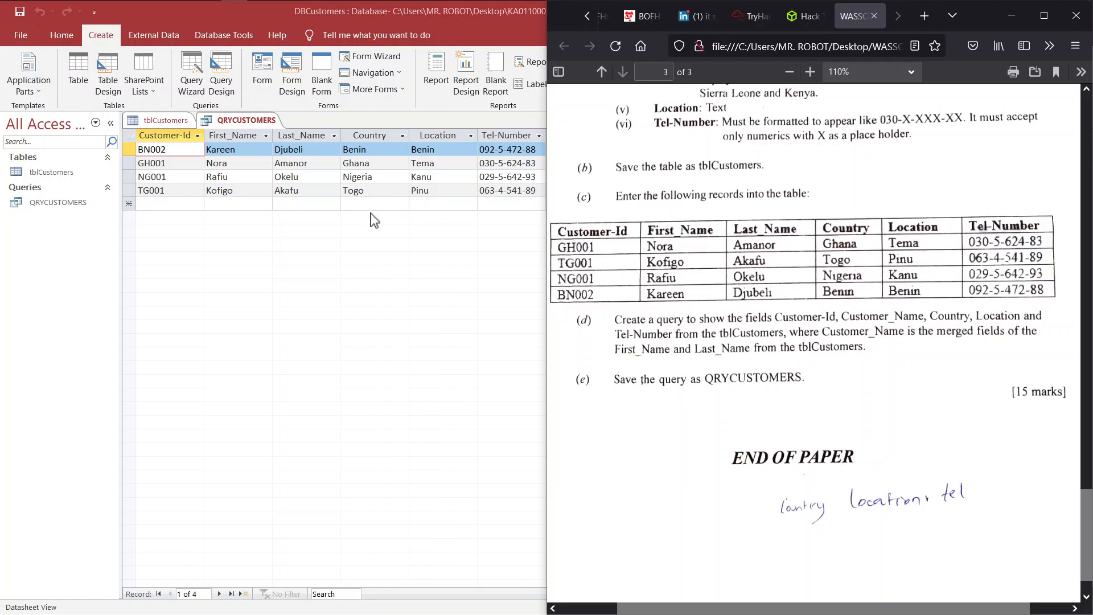
left_click(248, 299)
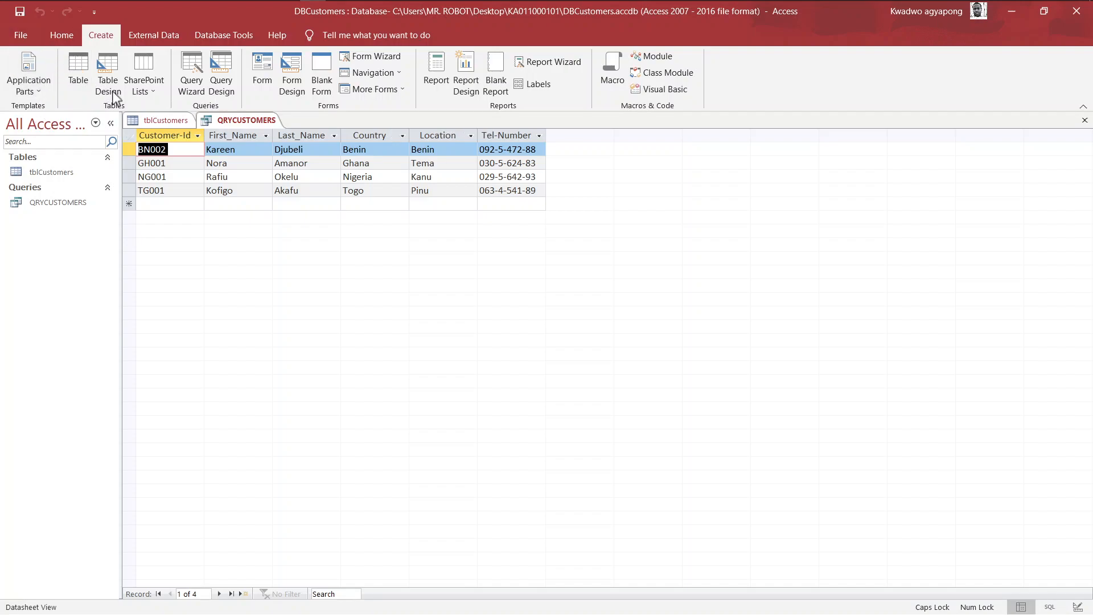
- Switch QRYCUSTOMERS to Design View and stretch the tblCustomers field list to show every field
left_click(62, 37)
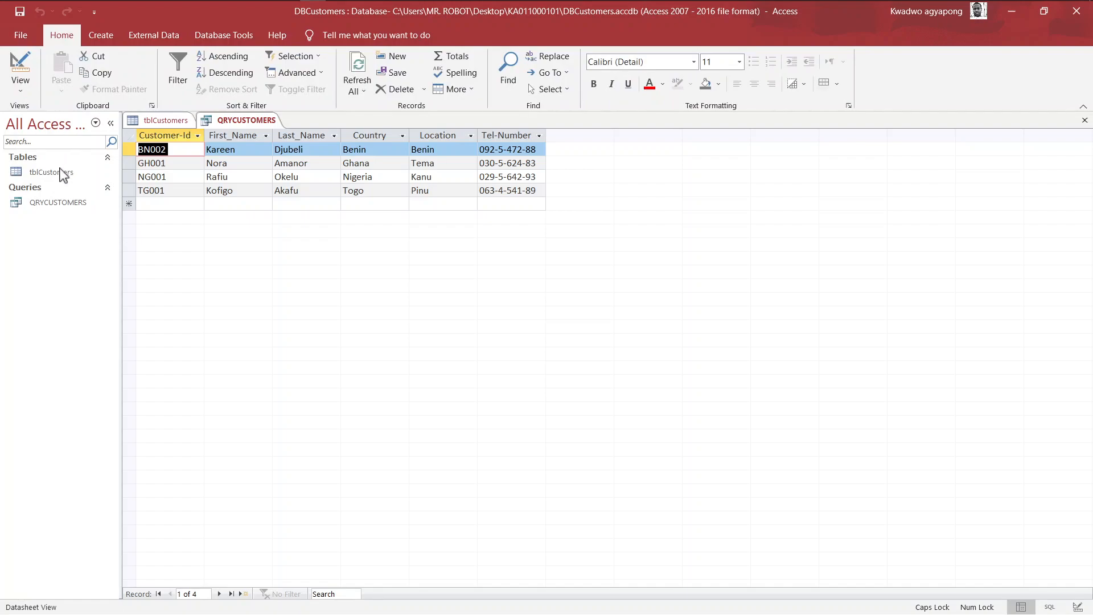
left_click(25, 92)
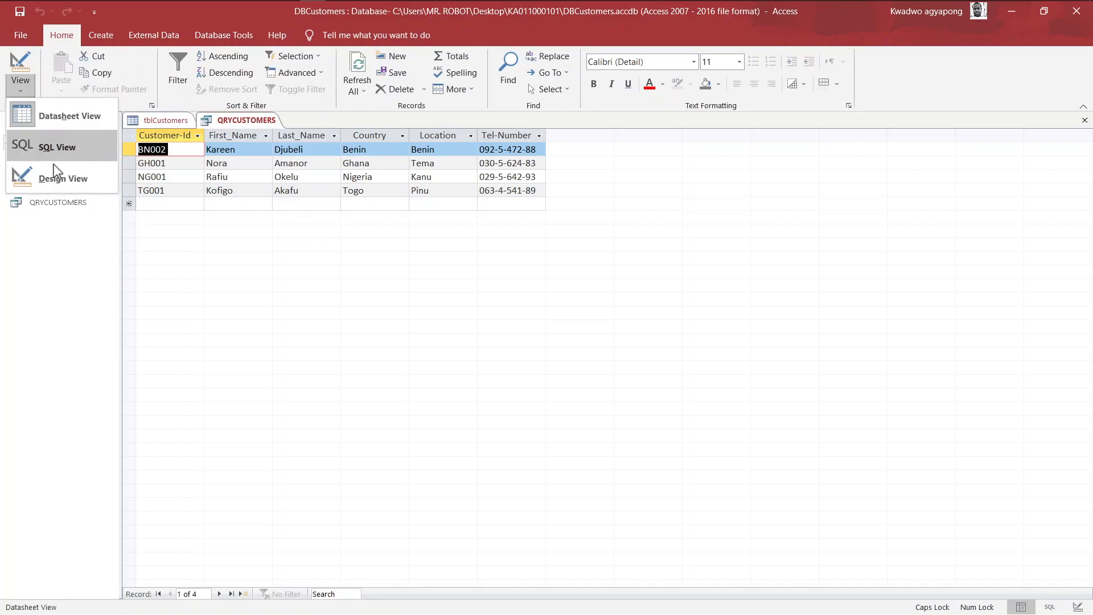
left_click(54, 174)
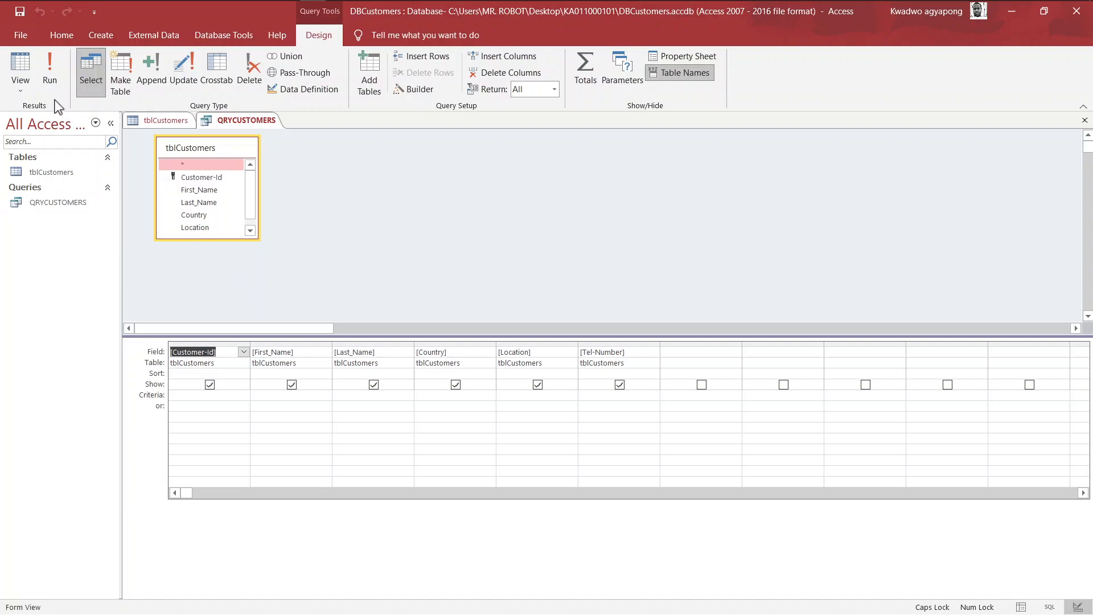
left_click(23, 87)
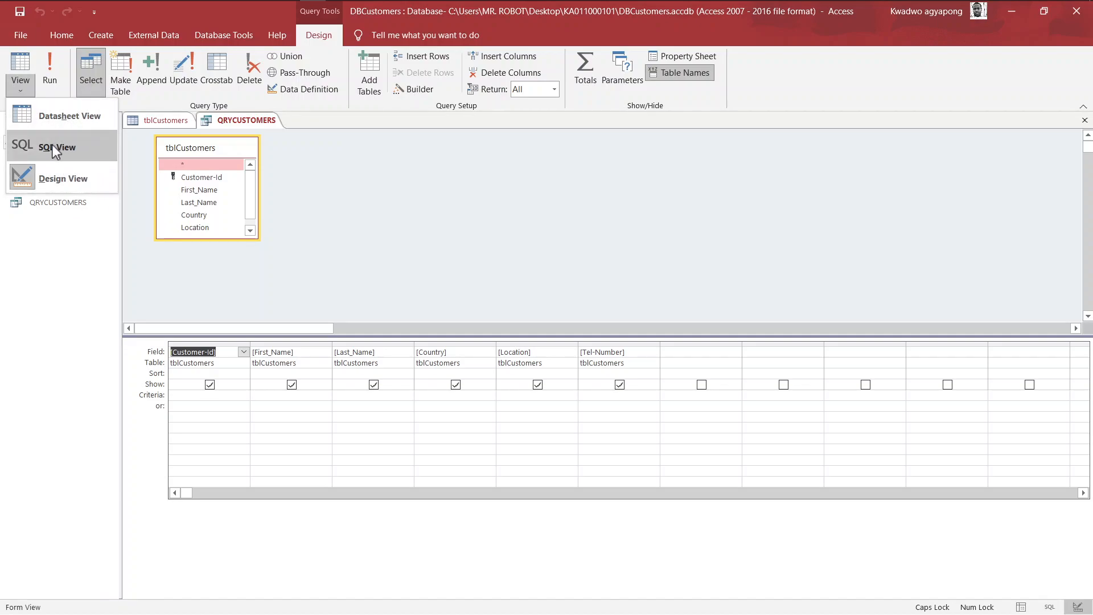
left_click(237, 248)
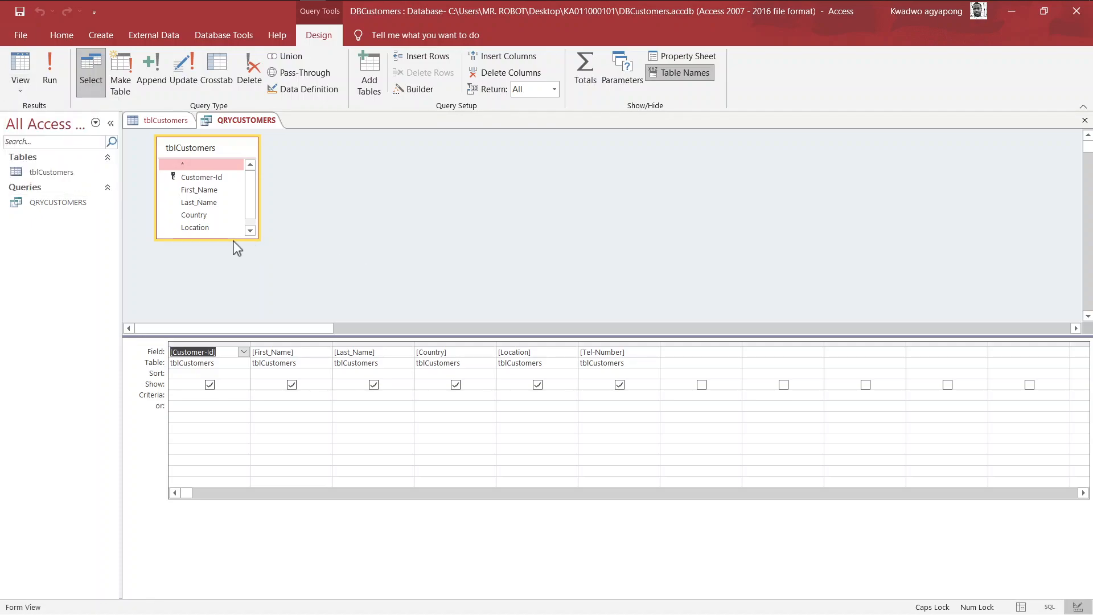
left_click_drag(211, 240, 213, 275)
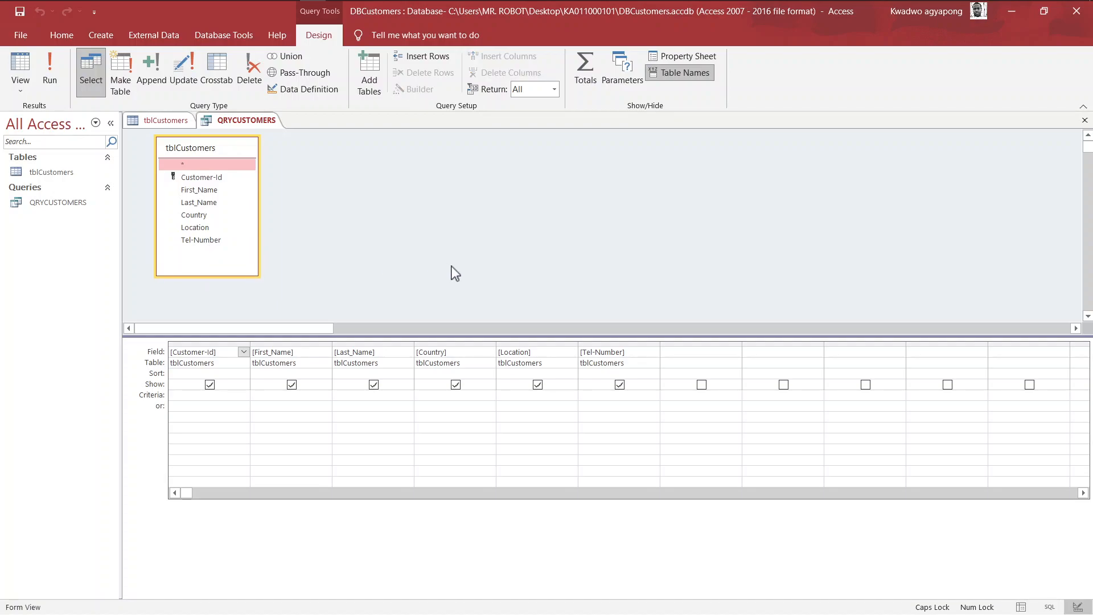
left_click(293, 351)
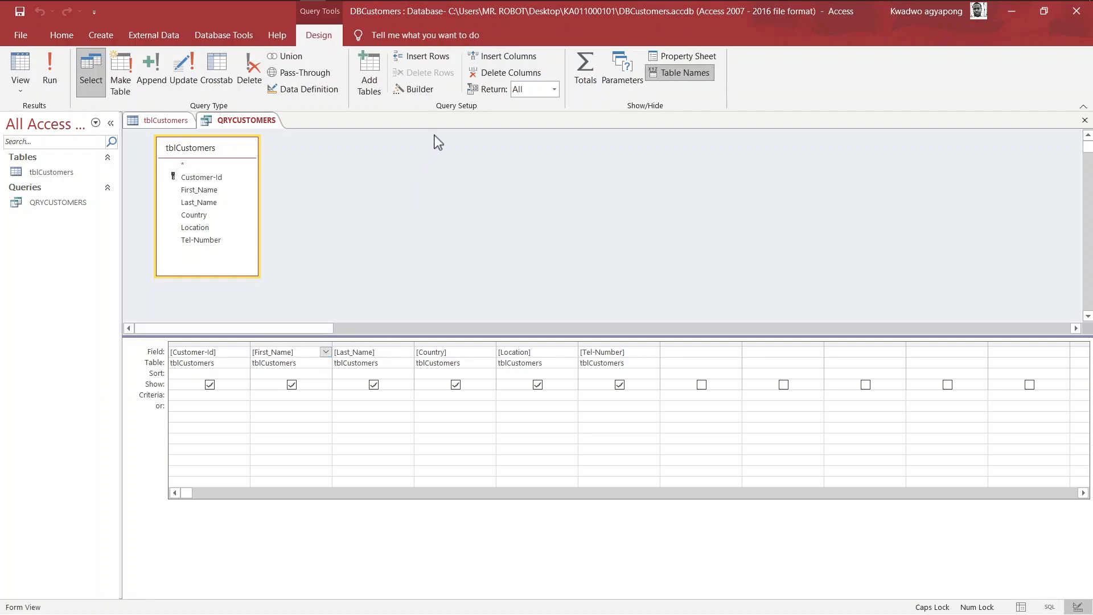
- Insert a blank column before First_Name and fill it with the Customer-Id field
left_click(492, 55)
key("Caps_Lock")
key("Caps_Lock")
type("Customer-Id")
key("Caps_Lock")
type("us")
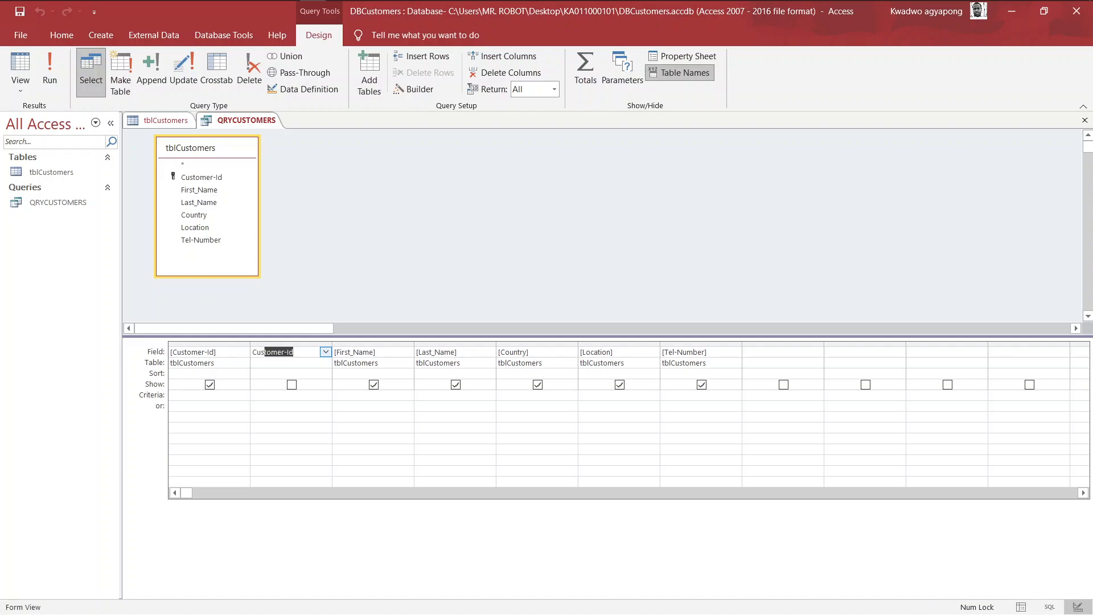
key("Tab")
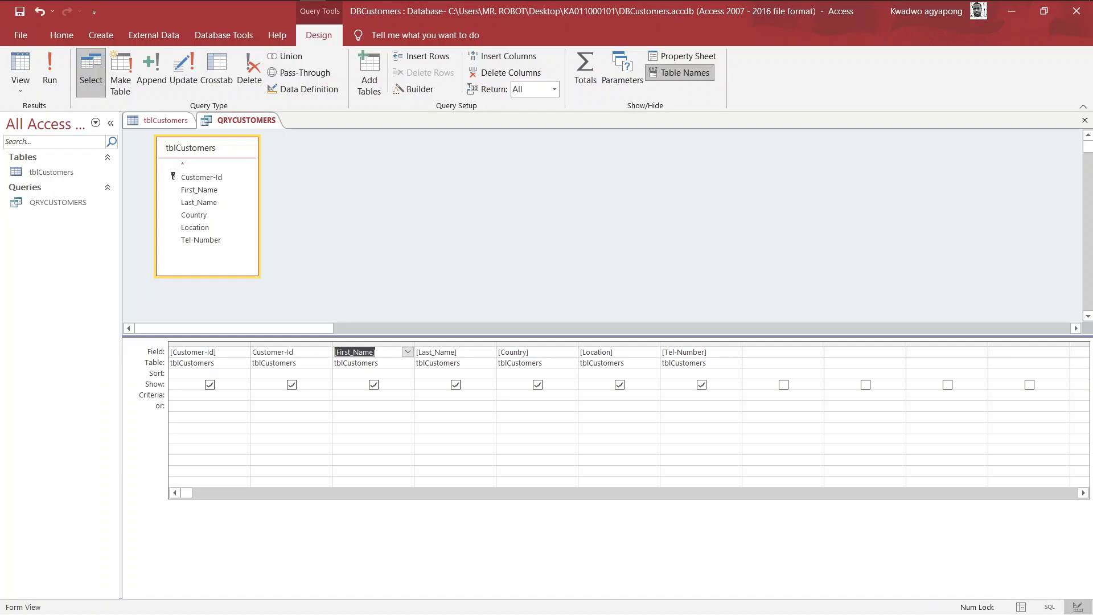
- Check the exam PDF and start the next column's field as Customer_Name
left_click(322, 352)
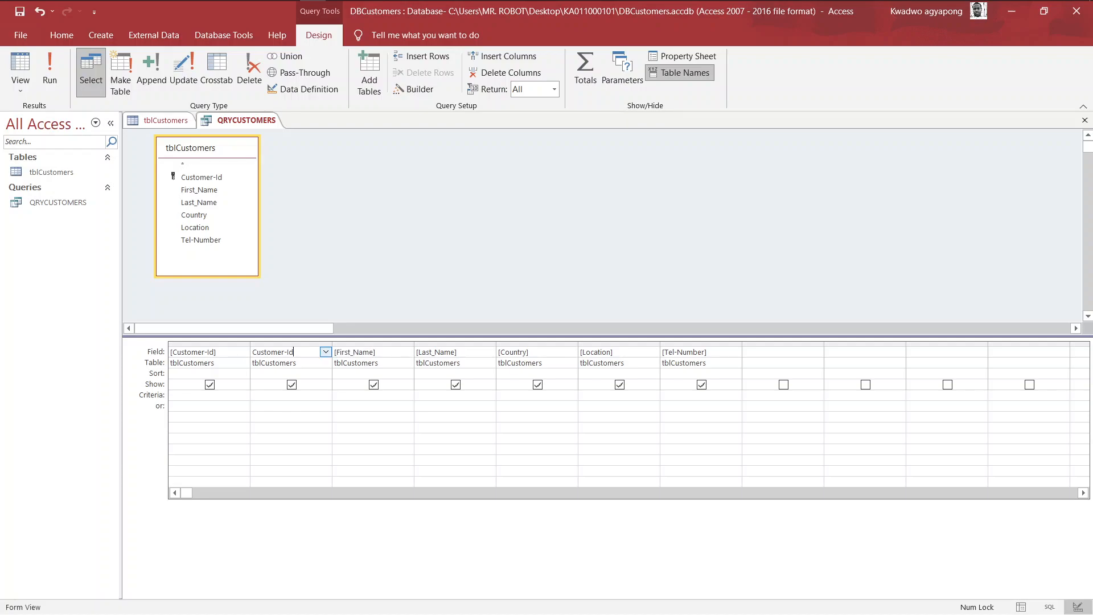
type("rs_Name")
key("super+Tab")
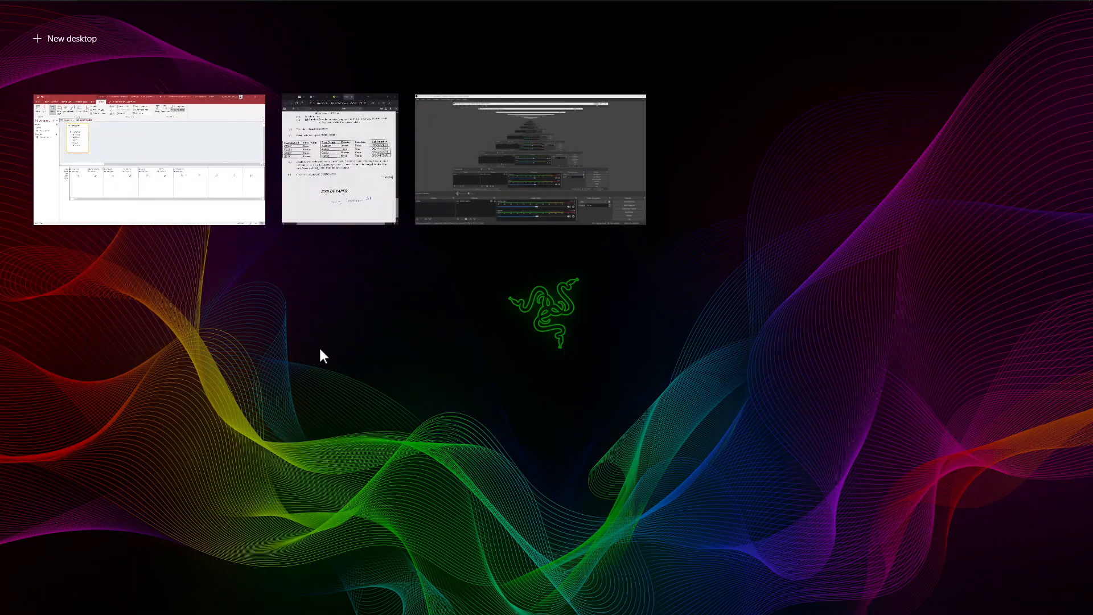
left_click(308, 154)
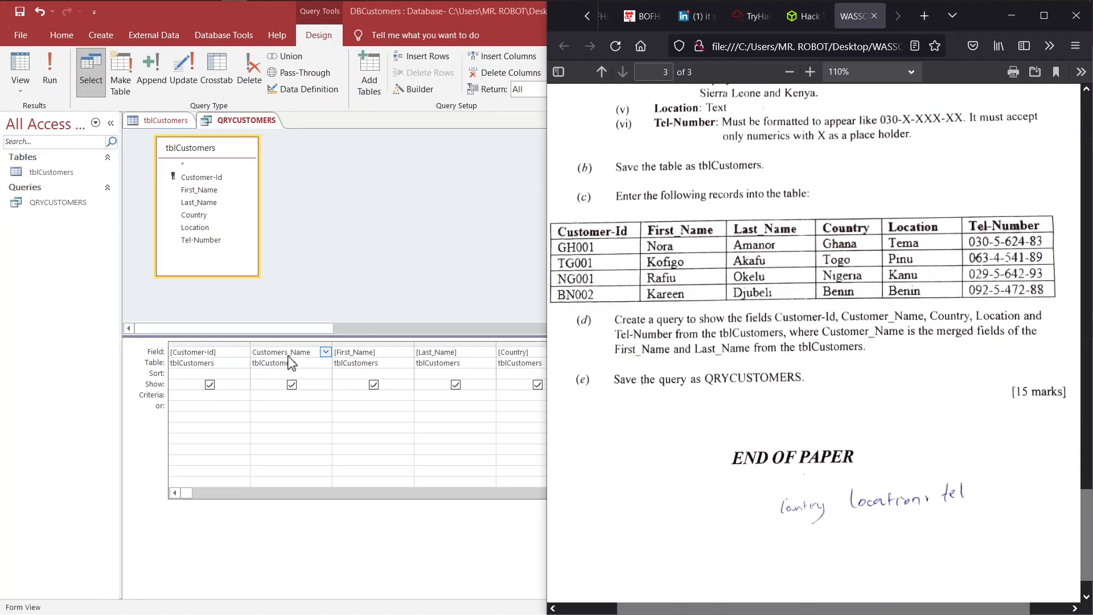
key("super+Up")
key("BackSpace")
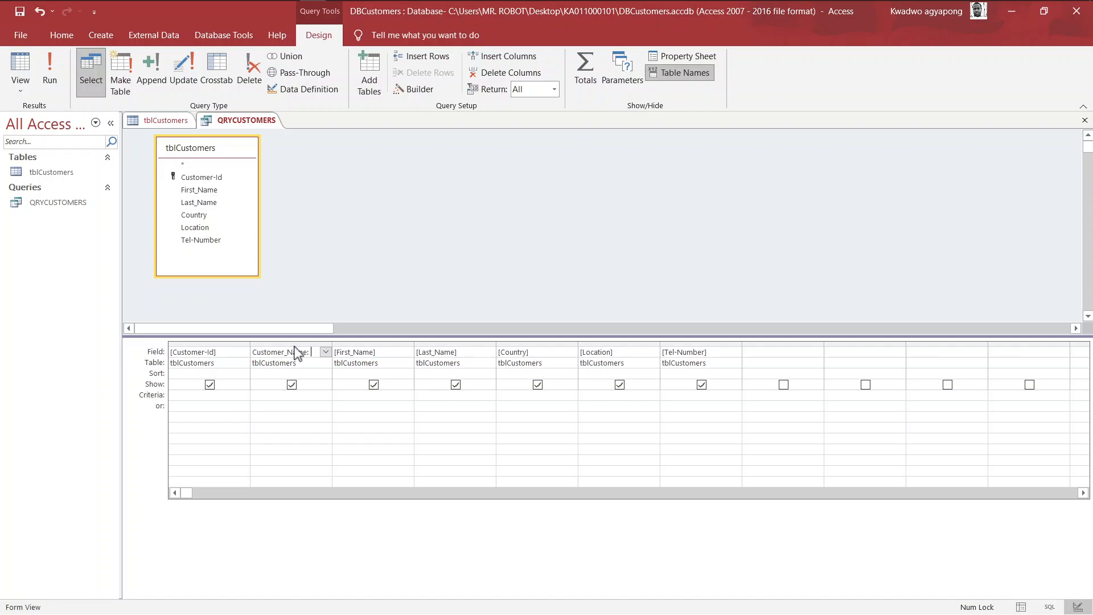
- Enter the First_Name part of the Customer_Name expression
key("Caps_Lock")
type("F")
key("Caps_Lock")
type("irst")
key("Caps_Lock")
key("Caps_Lock")
type("_")
key("Caps_Lock")
type("N")
key("Caps_Lock")
type("ame")
- Complete the expression with & " " & [Last_Name] and save the query
type("&")
type("\" \"")
type("&")
type("[Last_Name")
key("Left")
key("Left")
key("Left")
key("Left")
key("Left")
key("ctrl+s")
- Show QRYCUSTOMERS as a datasheet and widen the Customer_Name column to fit its header
left_click(20, 87)
left_click(62, 117)
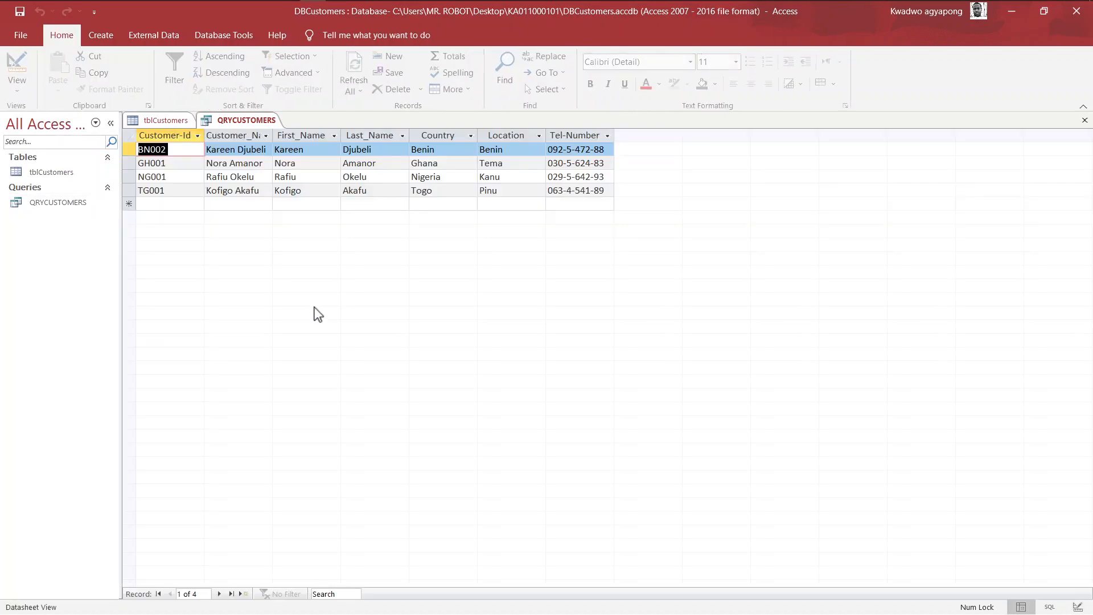
double_click(272, 137)
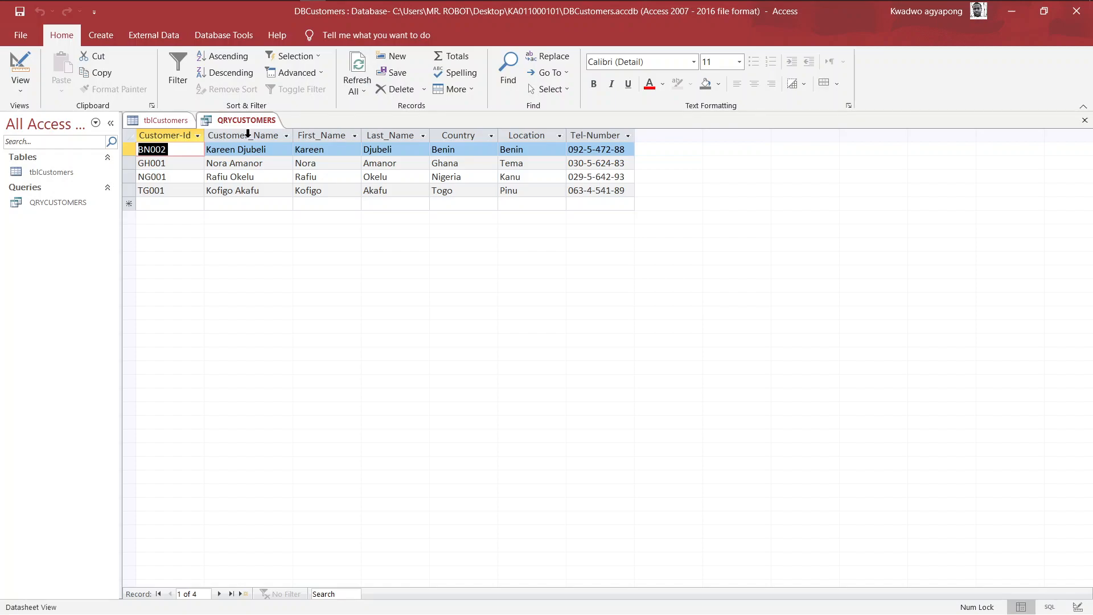
left_click(20, 84)
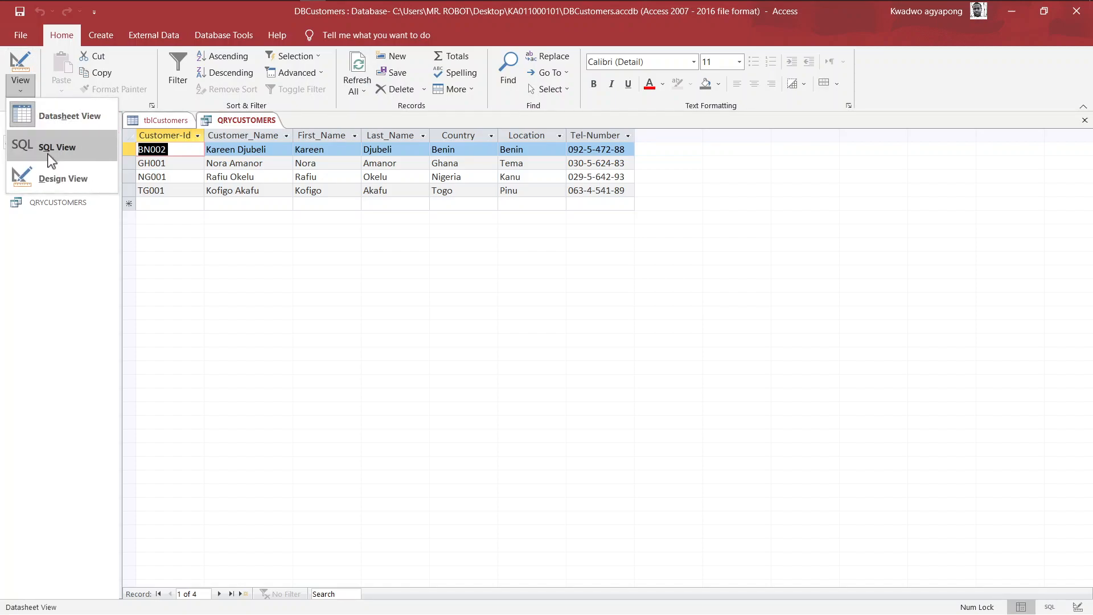
- In Design View, untick Show for First_Name and Last_Name, then return to Datasheet View
left_click(53, 176)
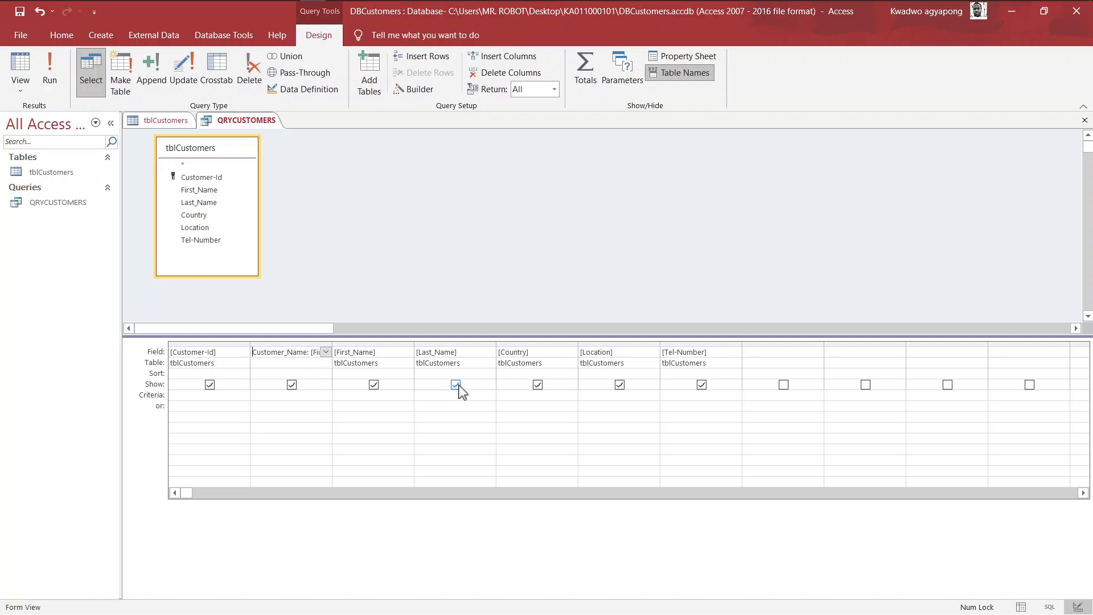
left_click(374, 385)
left_click(456, 385)
left_click(29, 87)
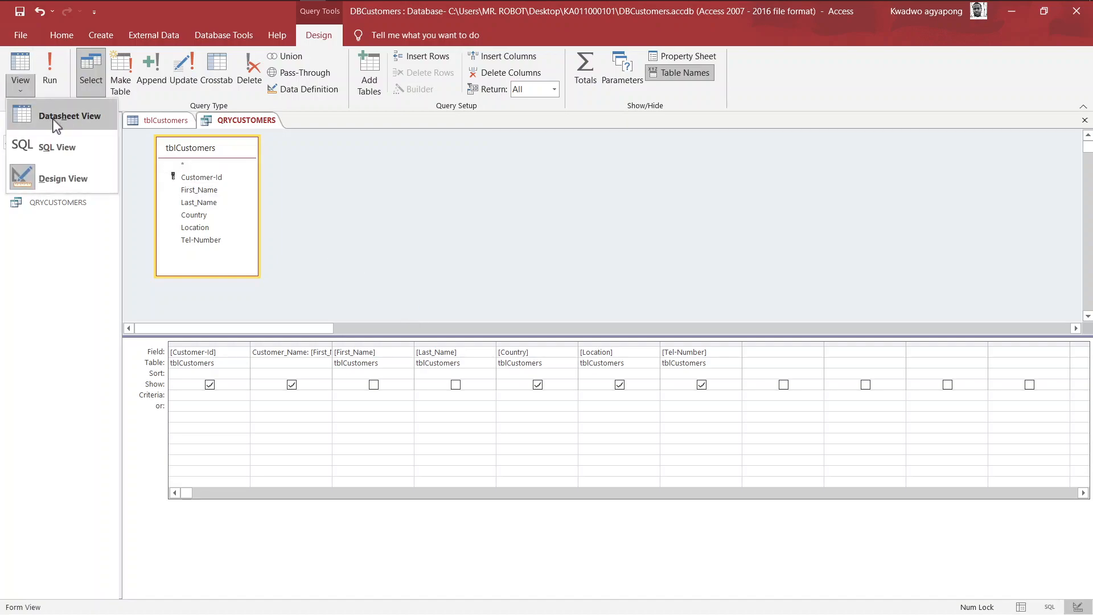
left_click(53, 118)
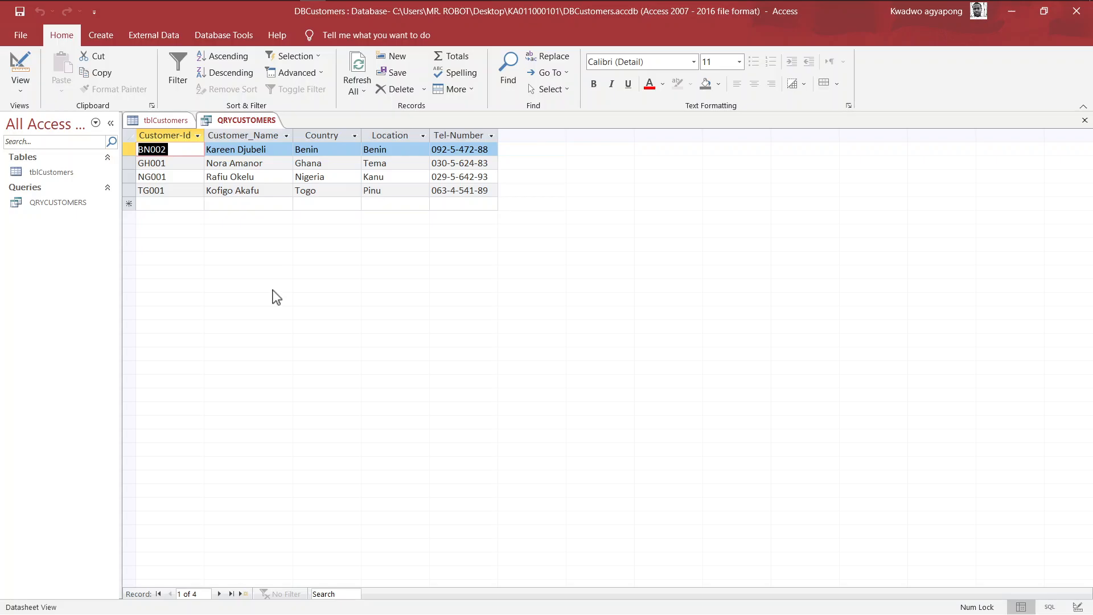
key("super+Tab")
- Snap Access left beside the exam PDF, then show the tblCustomers datasheet full-screen
right_click(187, 204)
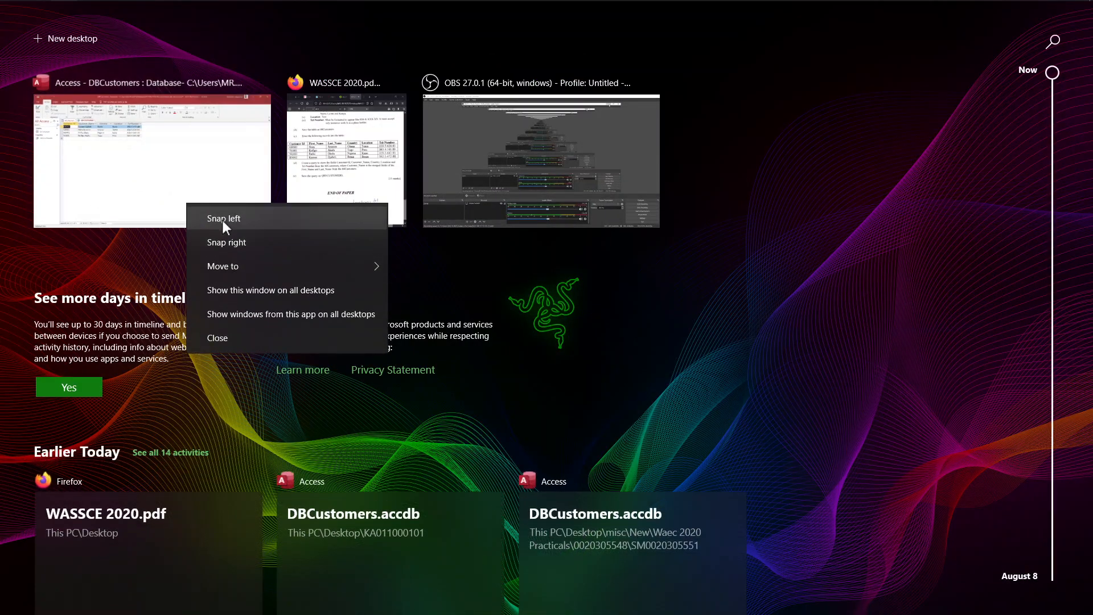
left_click(222, 220)
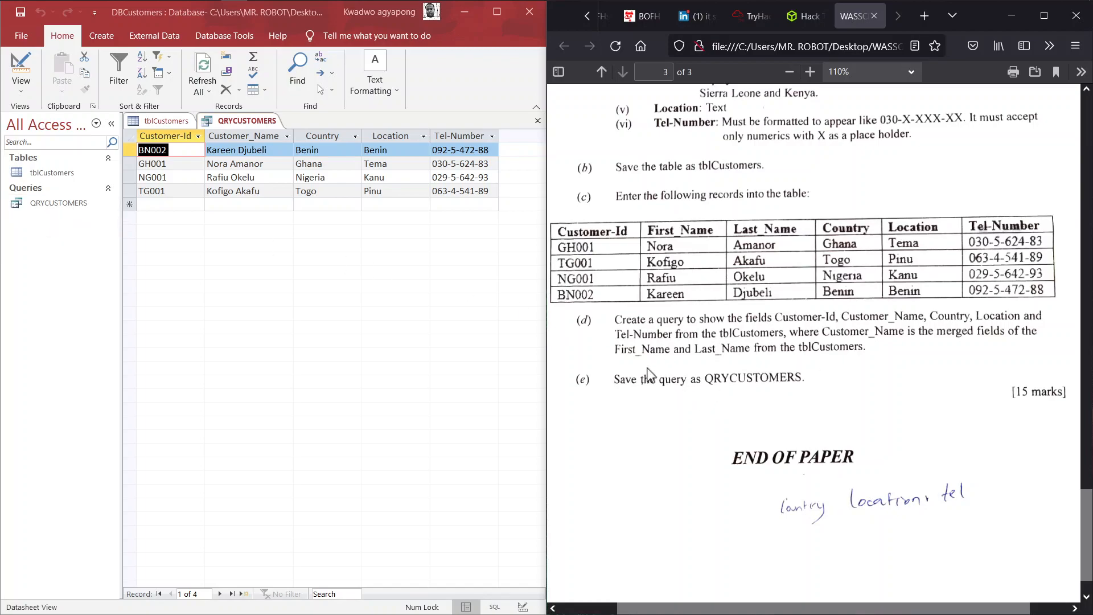
left_click(202, 123)
left_click(165, 120)
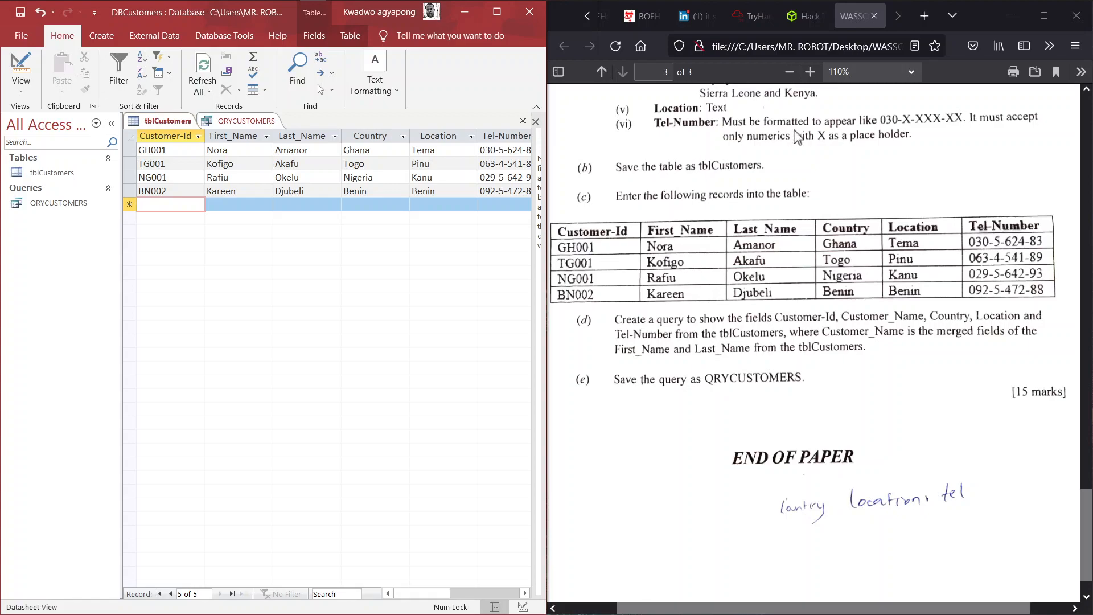
key("Up")
key("Up")
key("Up")
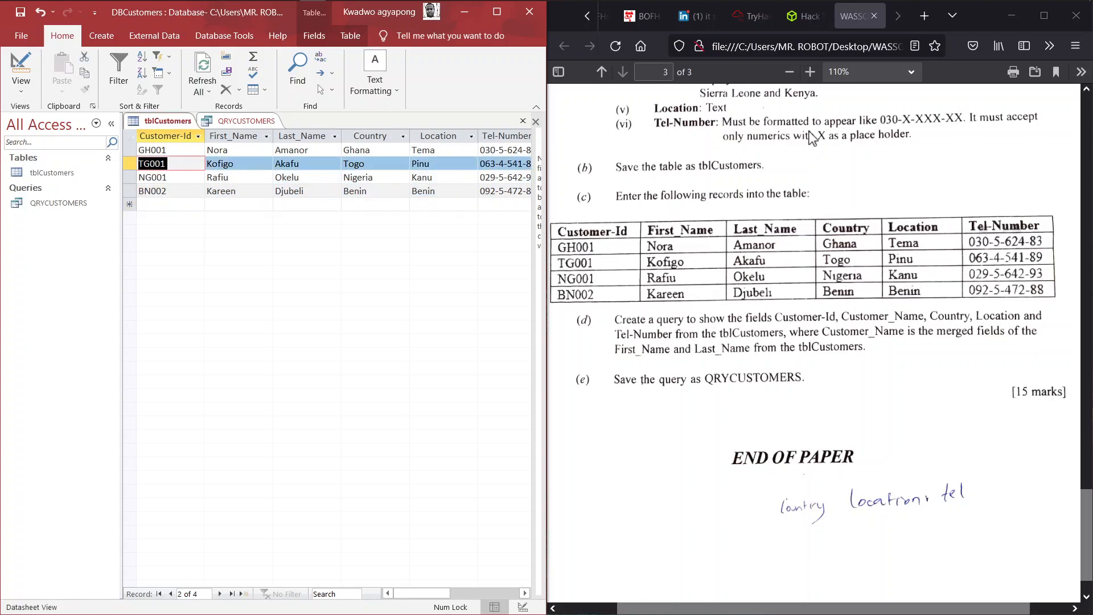
left_click(497, 15)
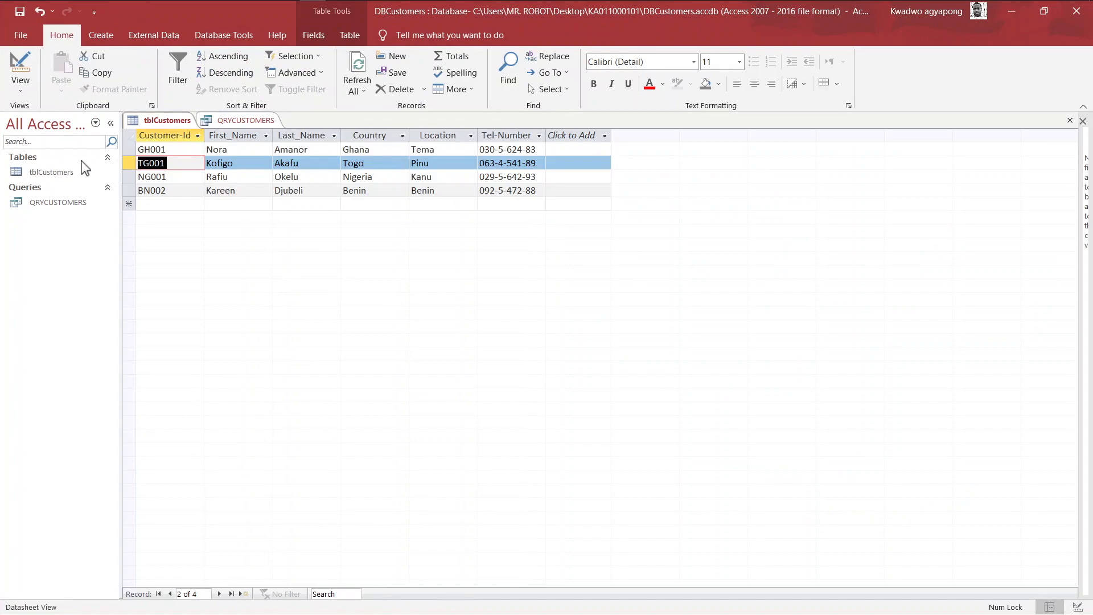
- Attempt Design View on tblCustomers, decline, and close both the table and query tabs
left_click(18, 84)
left_click(47, 140)
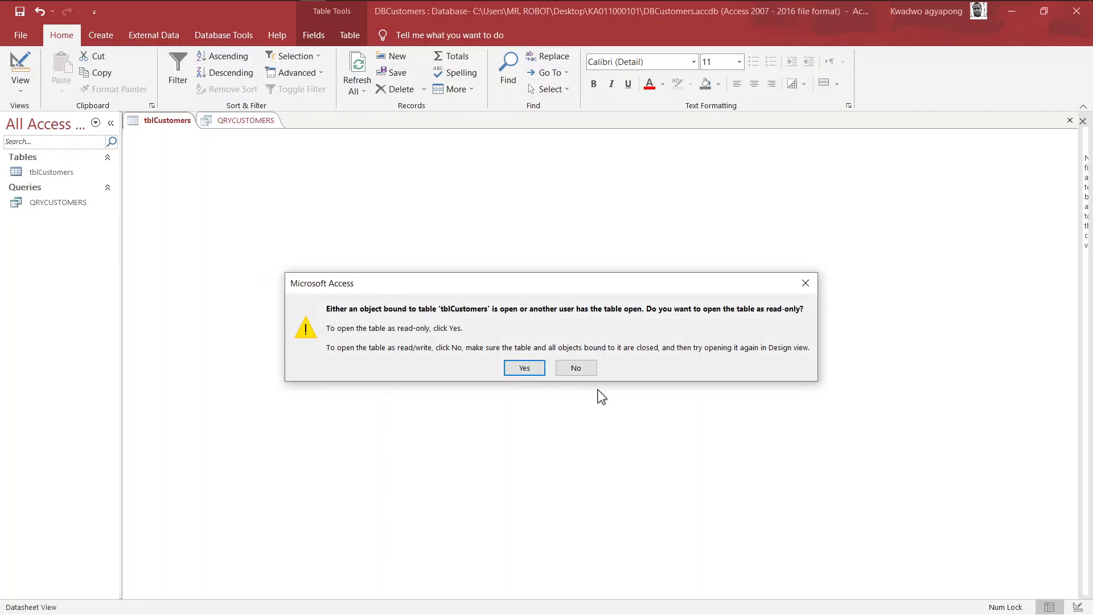
left_click(586, 375)
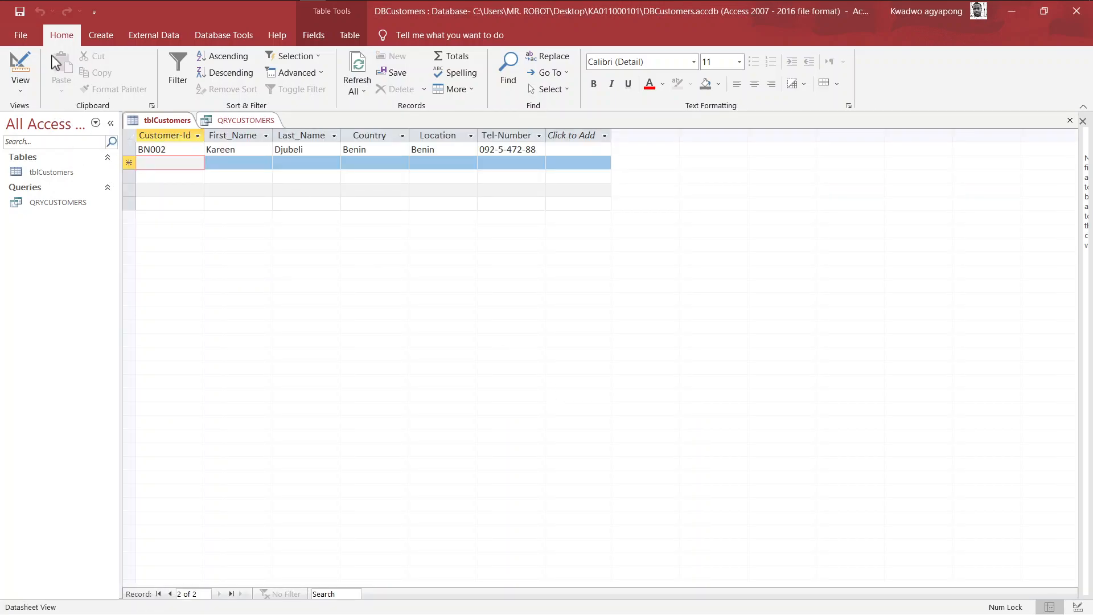
left_click(1070, 120)
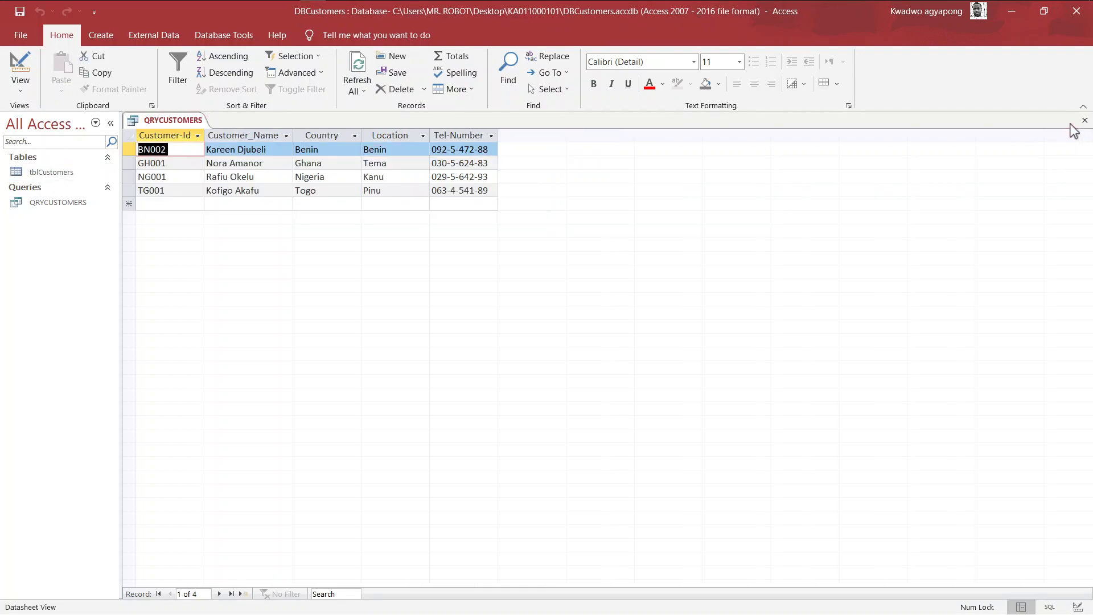
left_click(1084, 120)
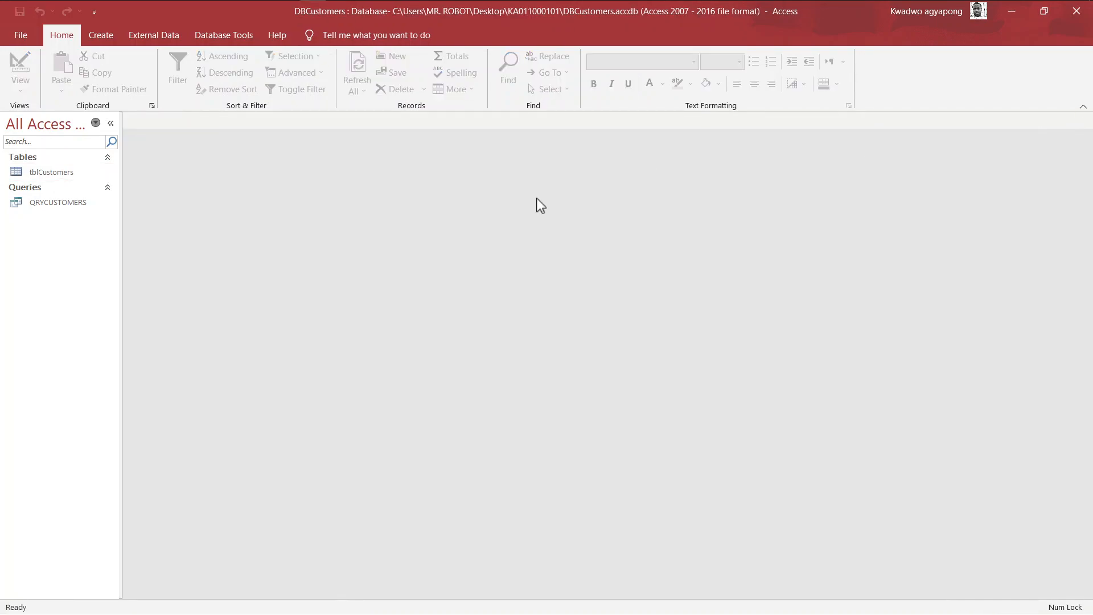
- Reopen tblCustomers and QRYCUSTOMERS from the navigation pane and restore the window to half-screen
double_click(67, 174)
left_click(68, 200)
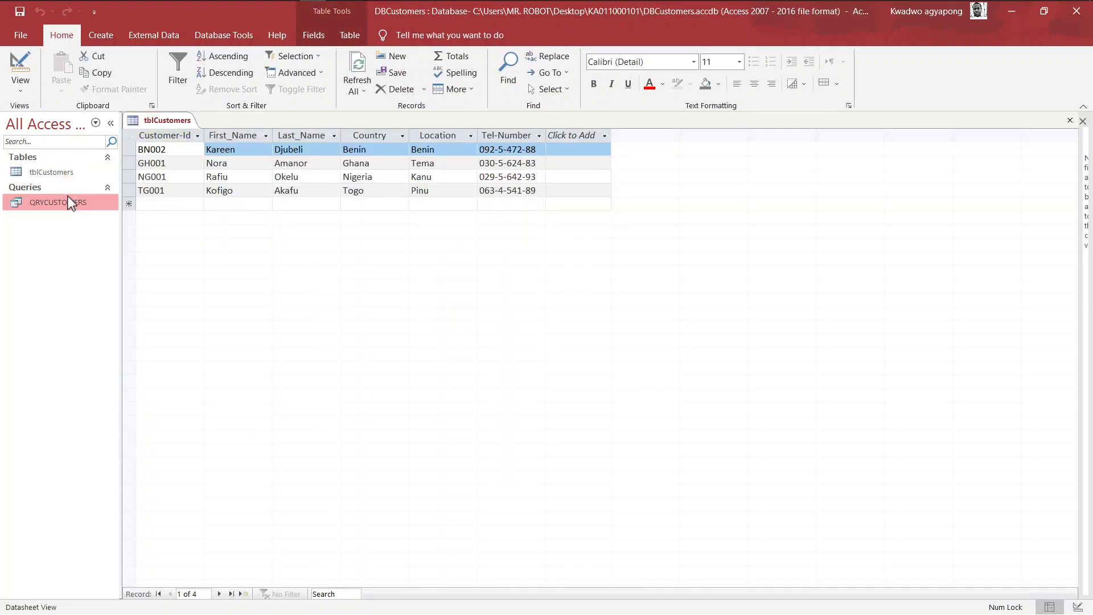
double_click(67, 196)
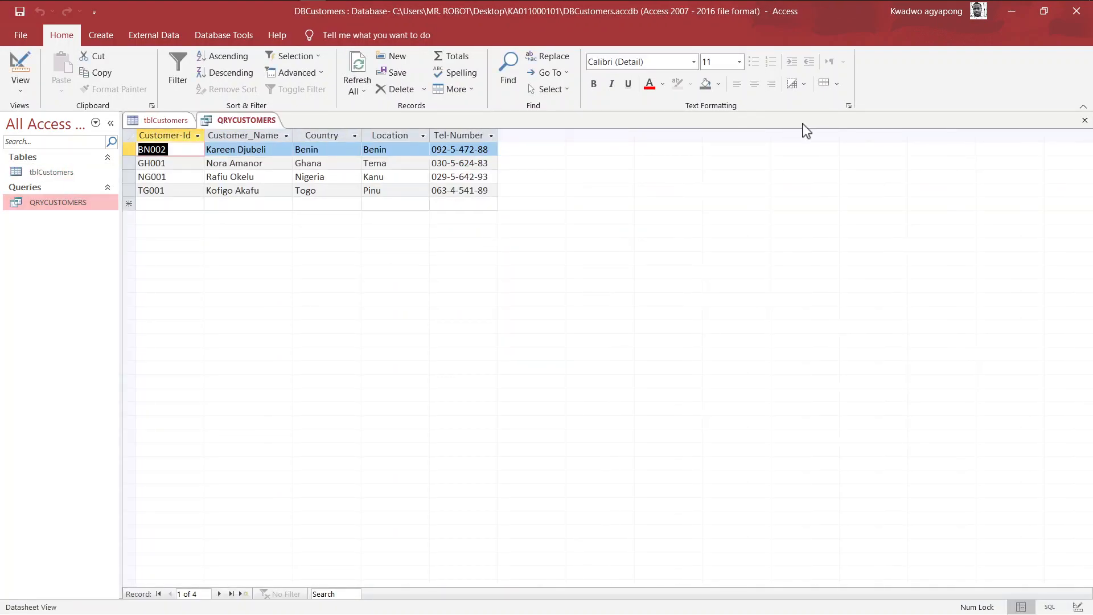
double_click(688, 14)
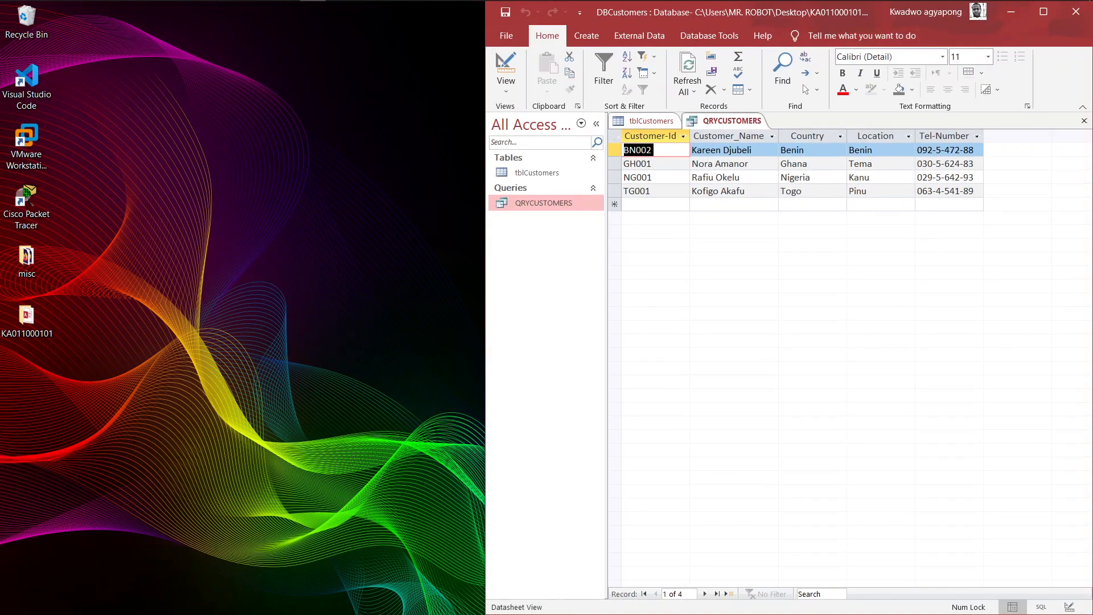
- Close Access and scroll up the exam PDF to reread the question
left_click_drag(888, 12, 649, 87)
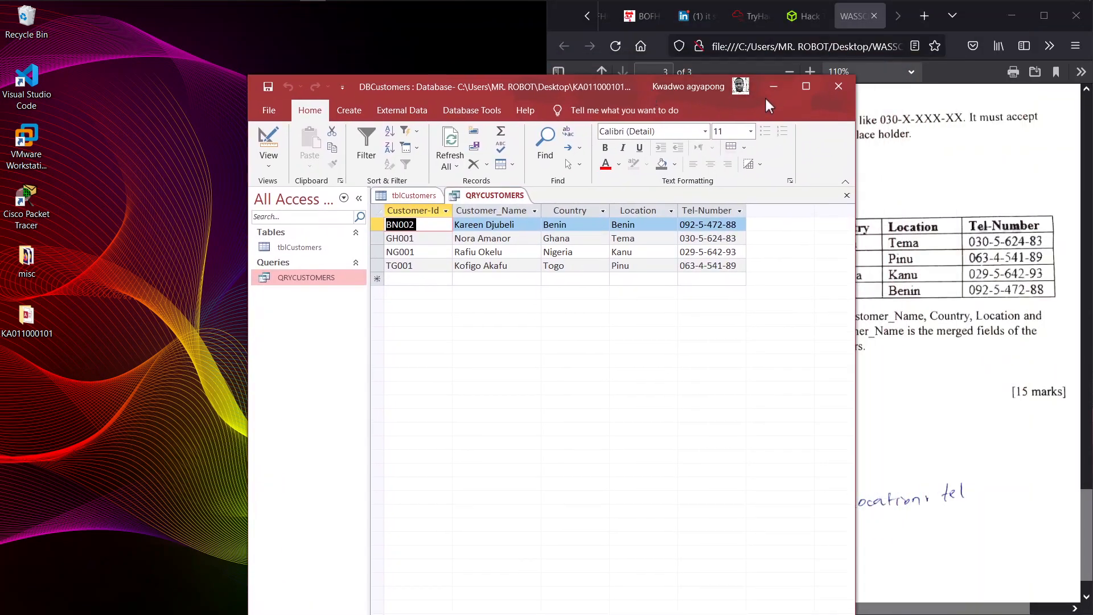
left_click(837, 87)
scroll(909, 366, "up", 5)
scroll(909, 366, "up", 2)
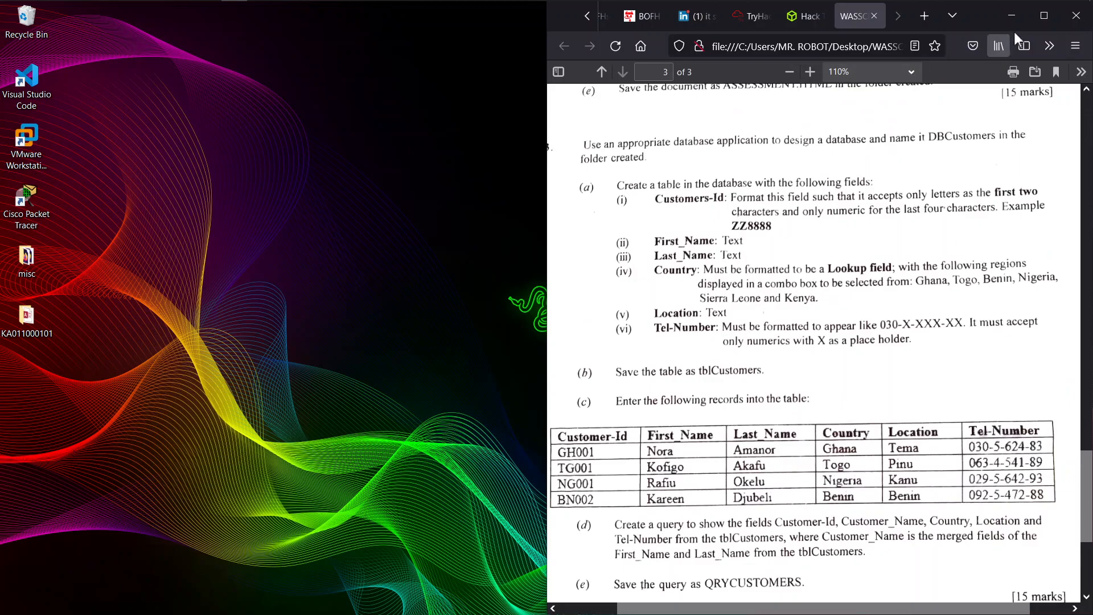
- Minimize Firefox and refresh the desktop
left_click(1012, 18)
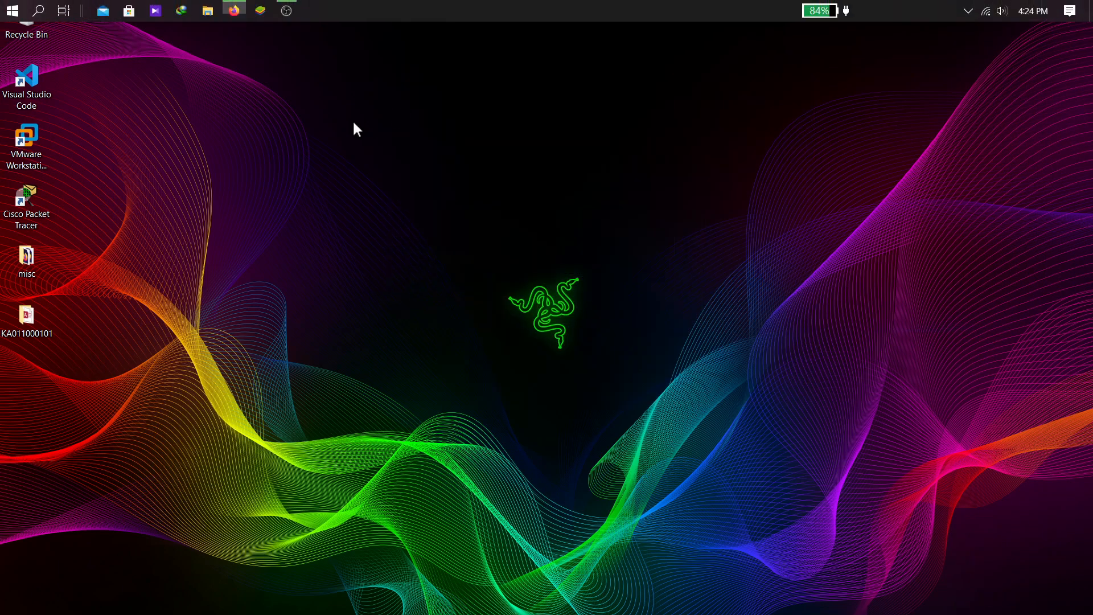
right_click(138, 265)
left_click(190, 308)
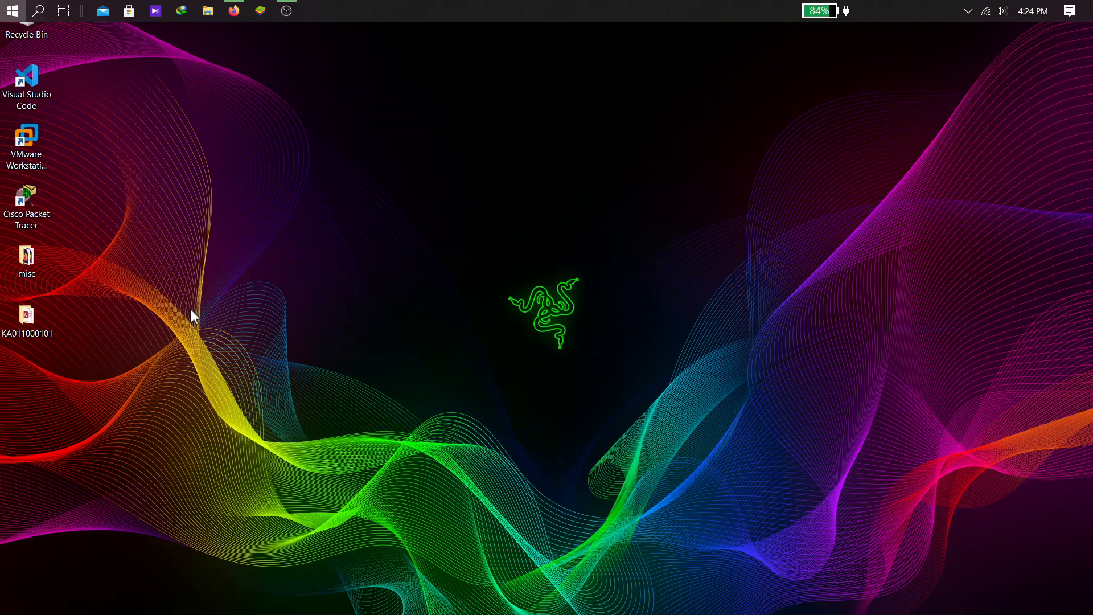
double_click(31, 317)
left_click(191, 90)
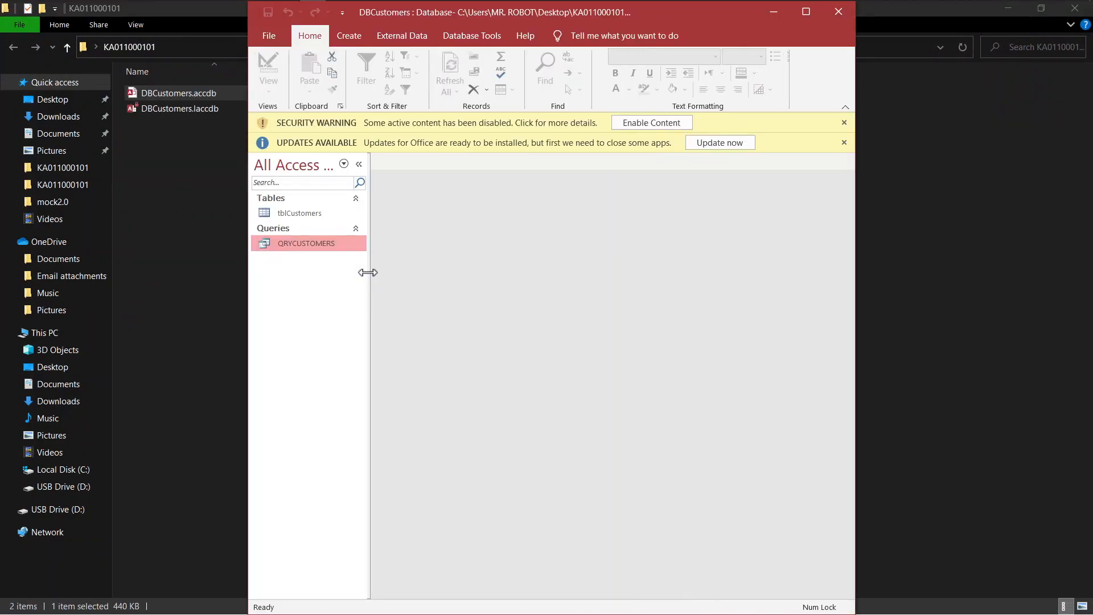
left_click(658, 124)
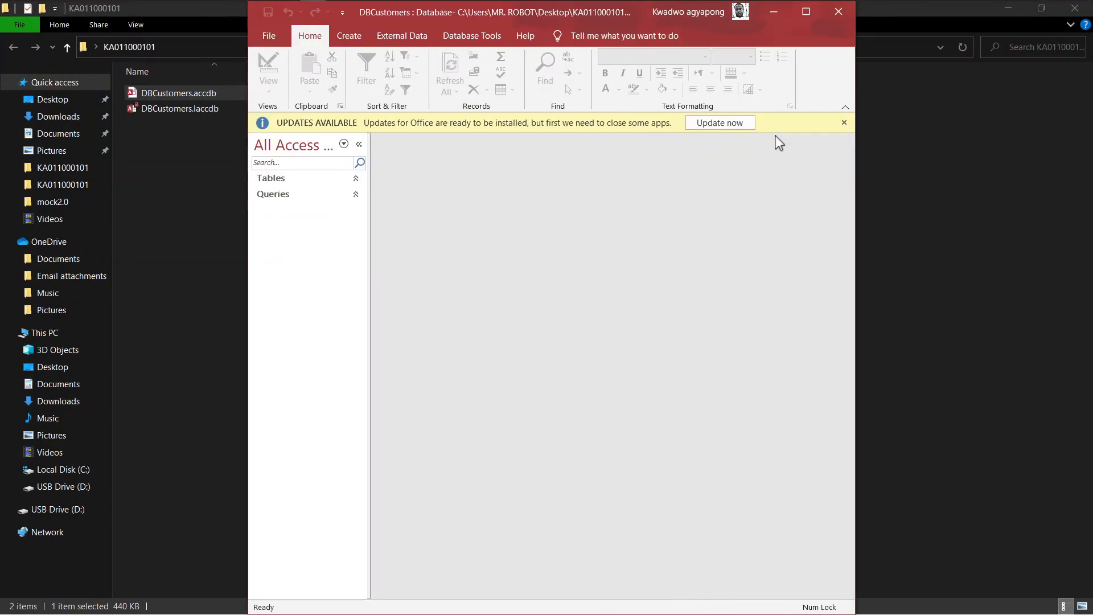
left_click(844, 123)
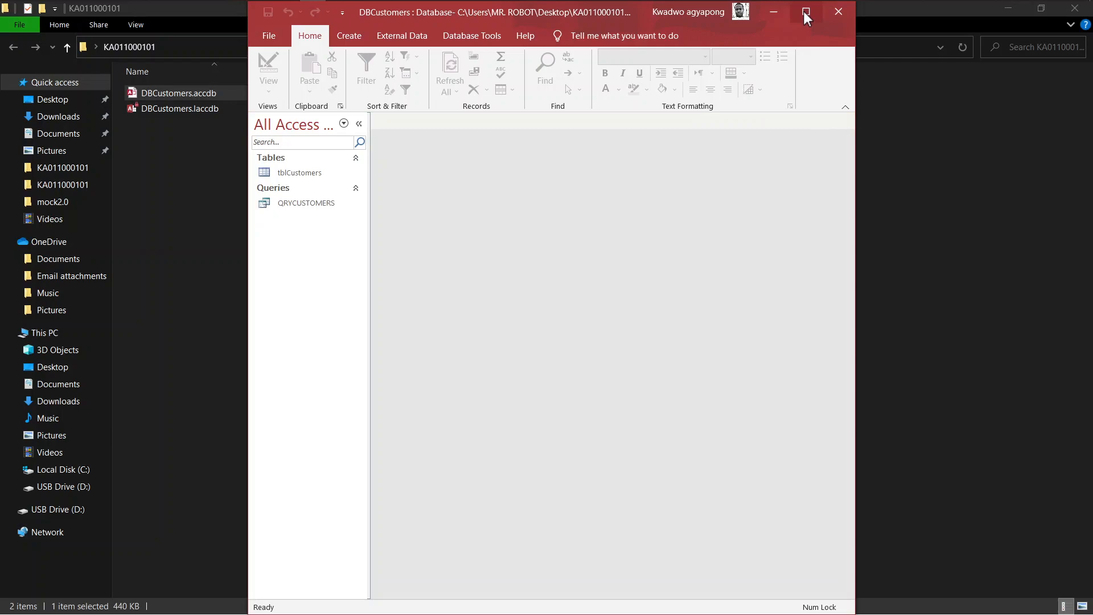
left_click(805, 12)
- Check that tblCustomers and the QRYCUSTOMERS query open correctly, then close Access
double_click(58, 168)
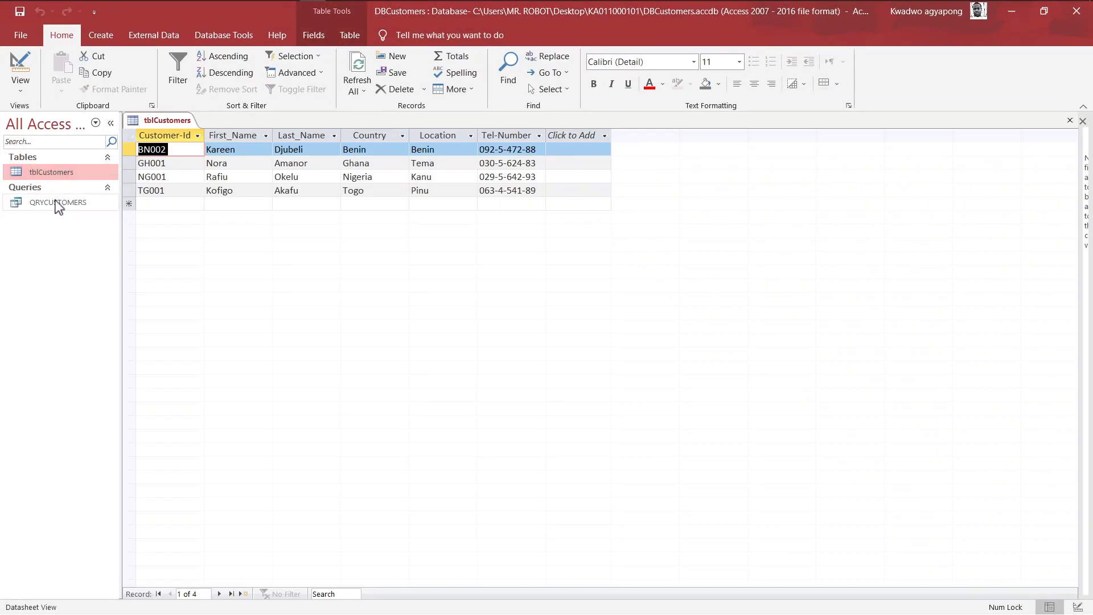
double_click(56, 202)
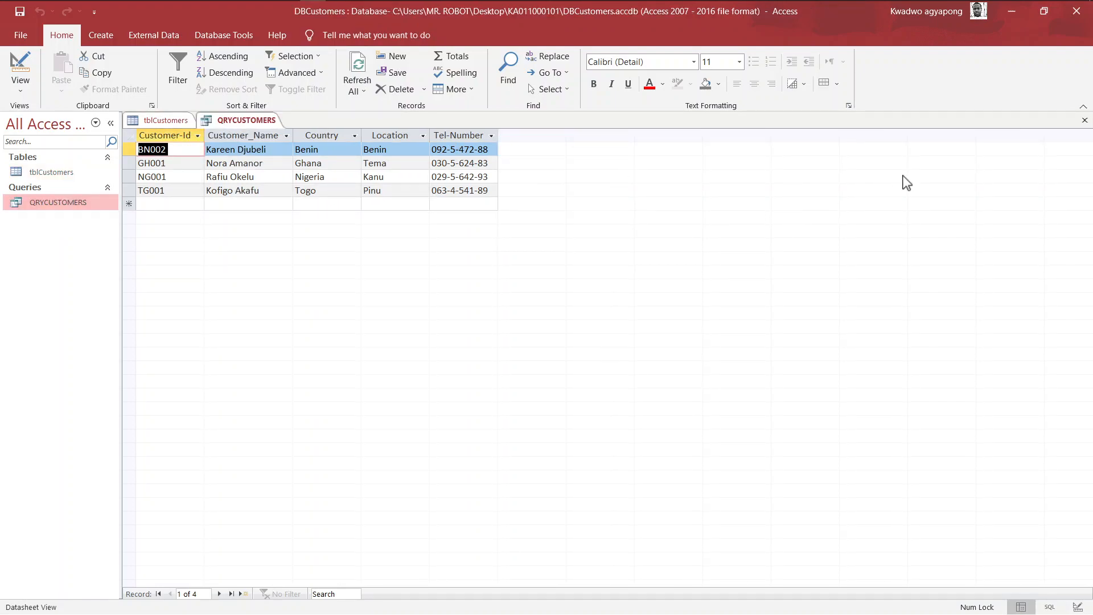
left_click(1076, 20)
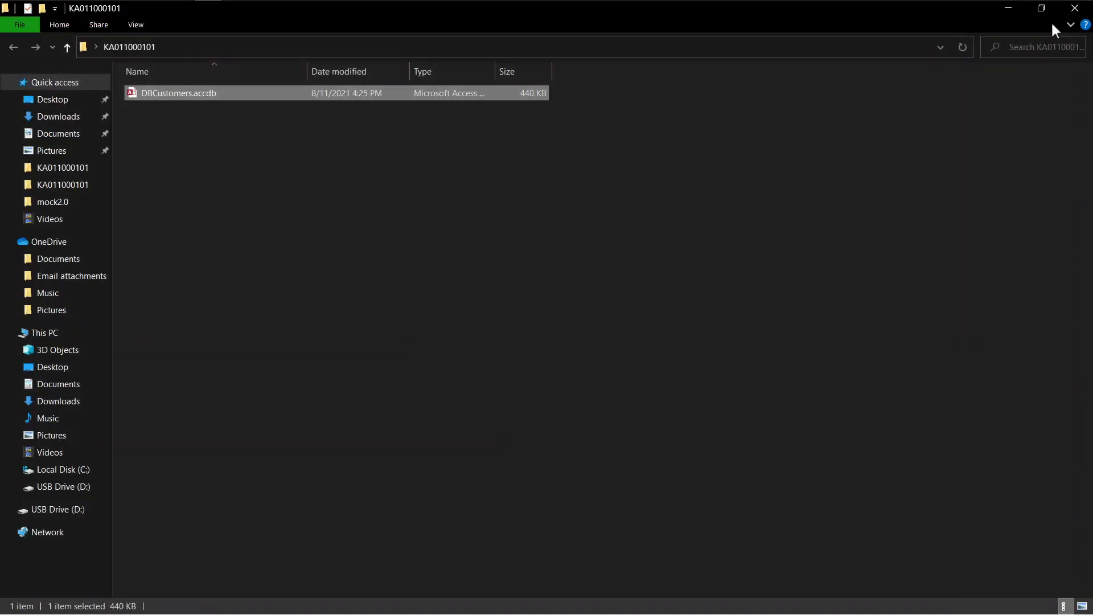
left_click(1078, 12)
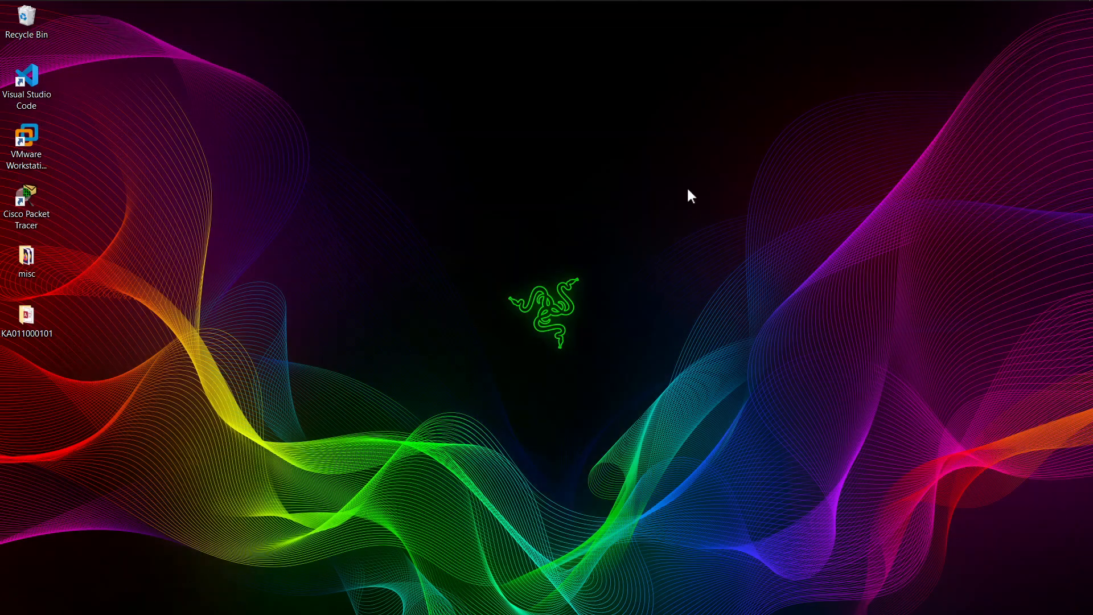
right_click(398, 155)
left_click(432, 200)
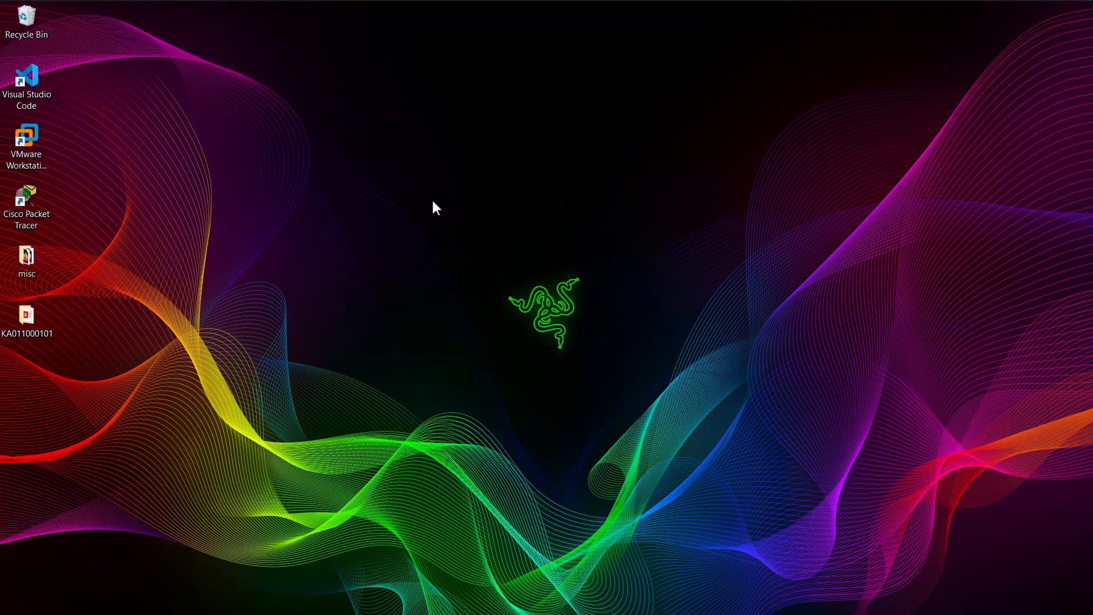